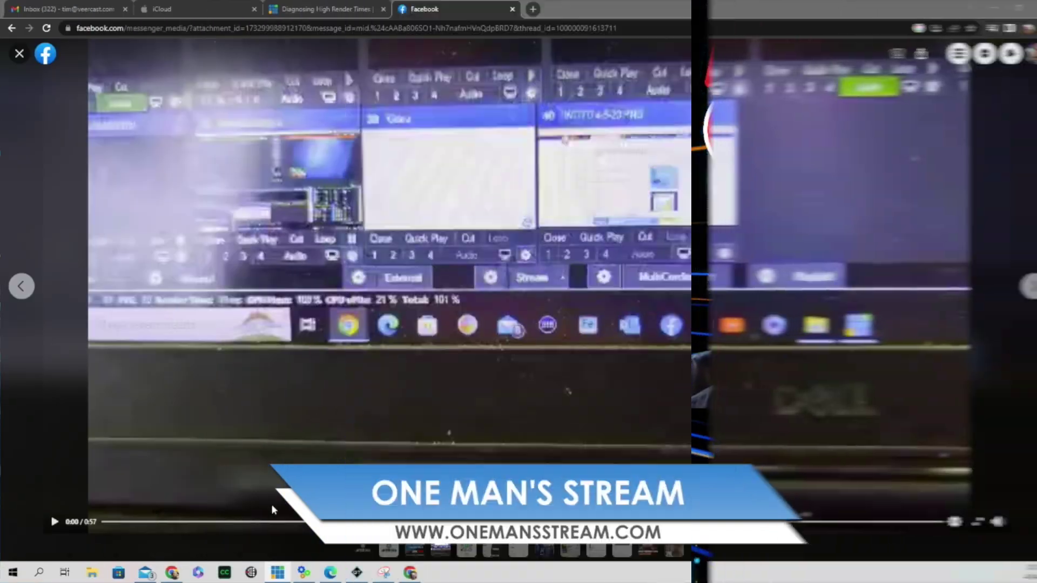
Step: Start the stream video playing
left_click(54, 521)
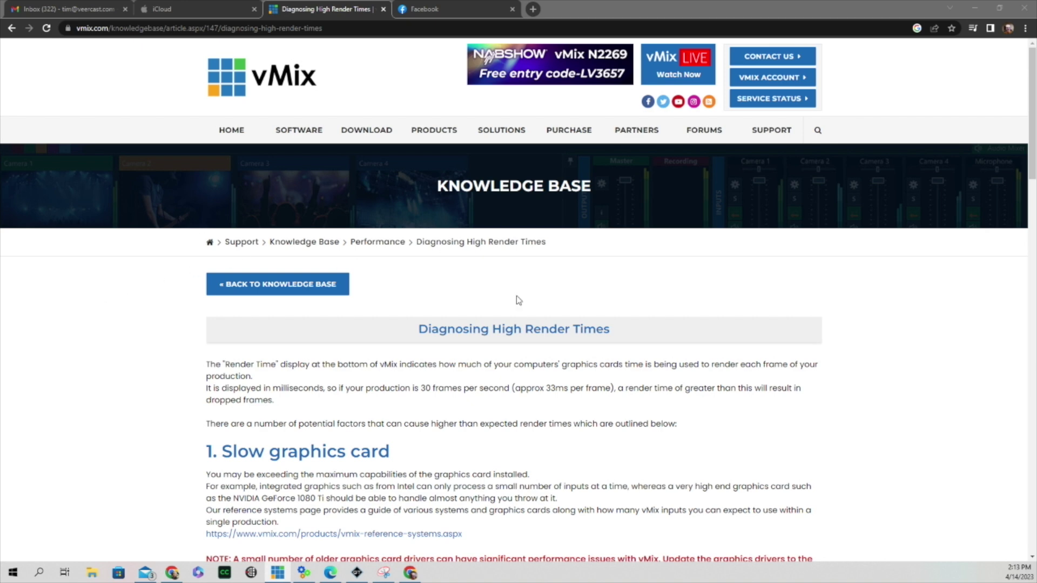
scroll(594, 275, "down", 3)
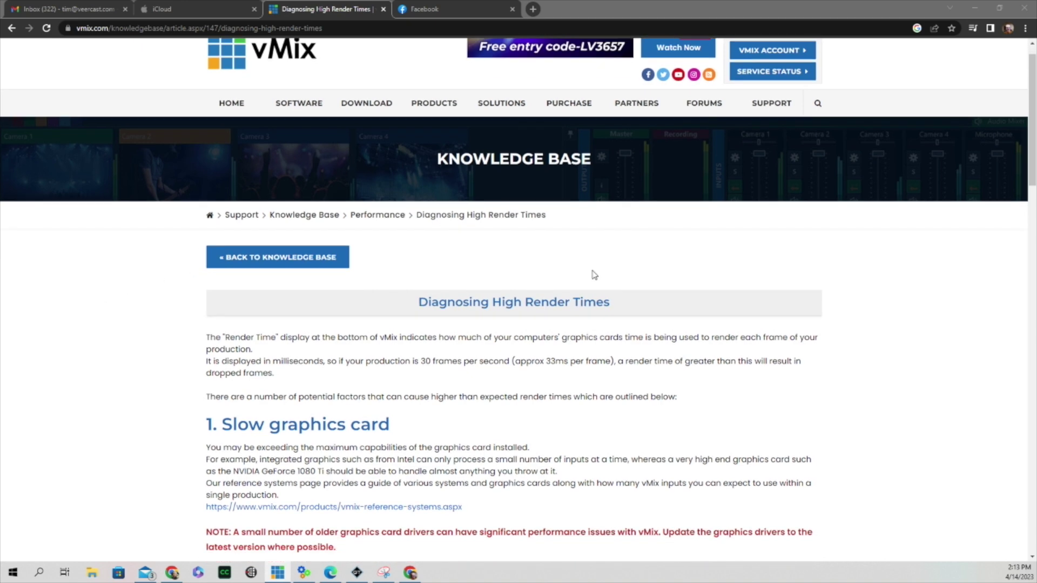
scroll(594, 275, "down", 4)
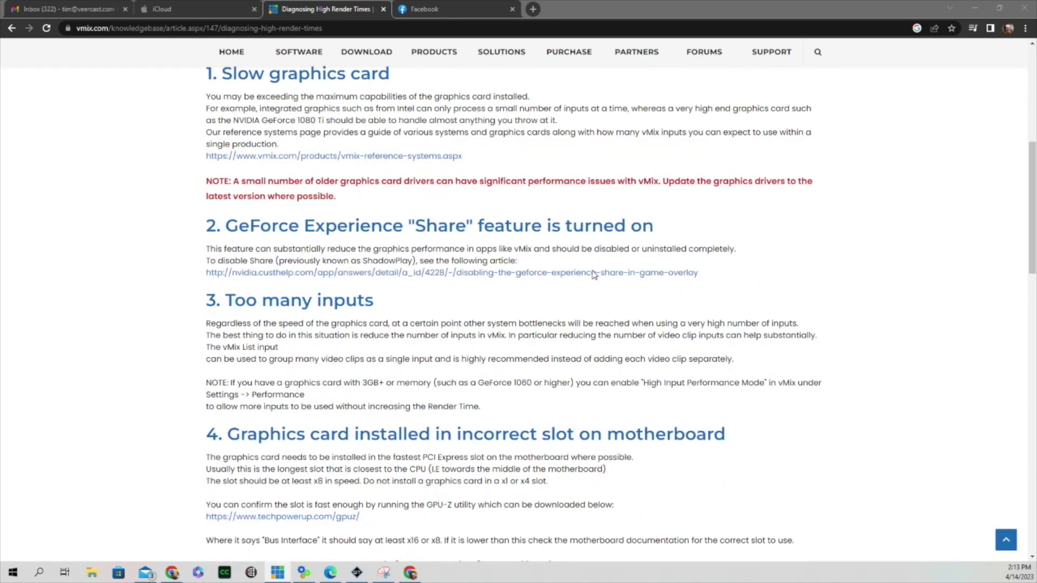
scroll(594, 275, "up", 1)
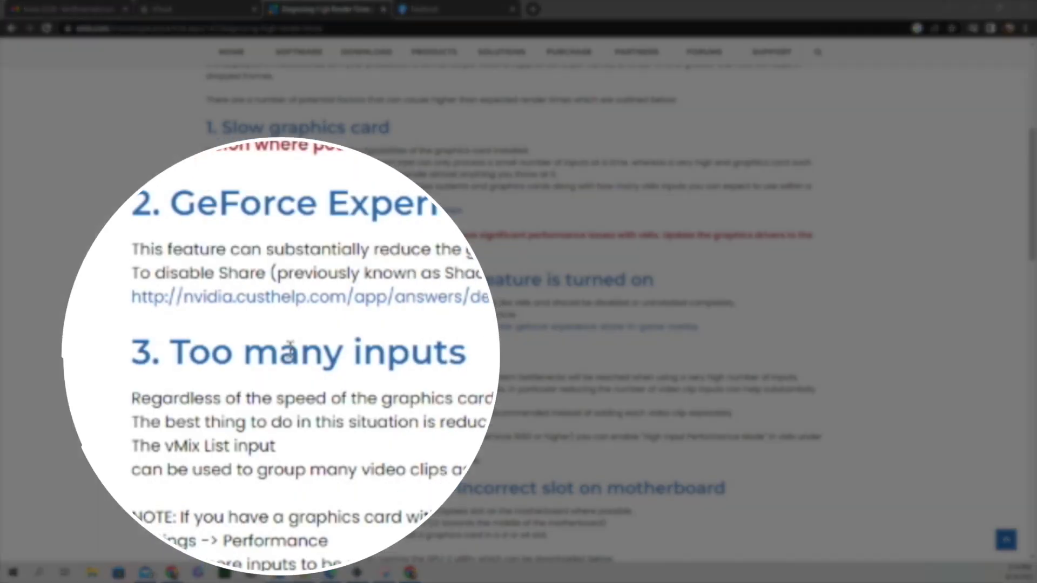
scroll(285, 353, "down", 1)
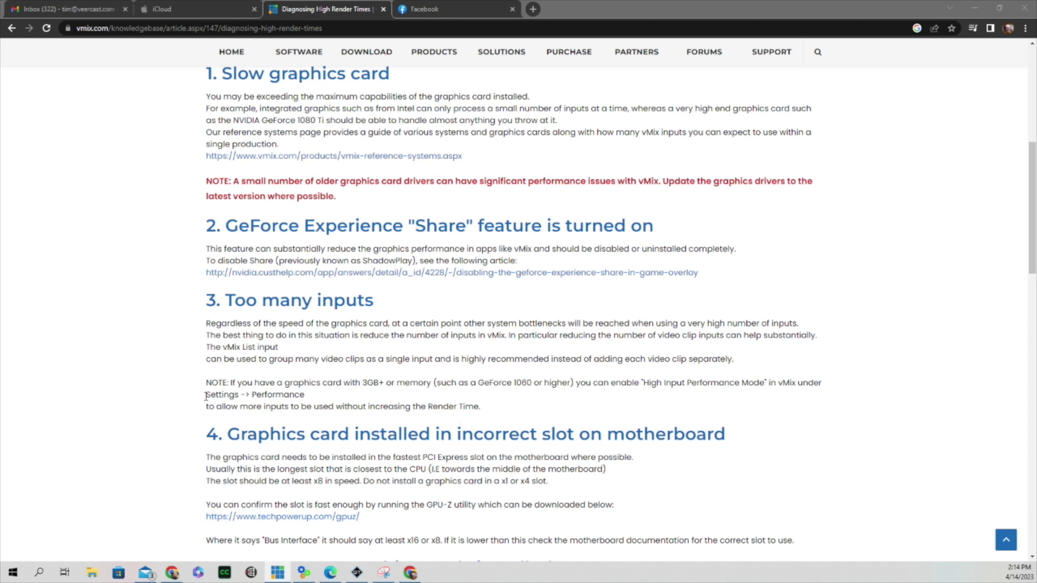
scroll(229, 367, "down", 3)
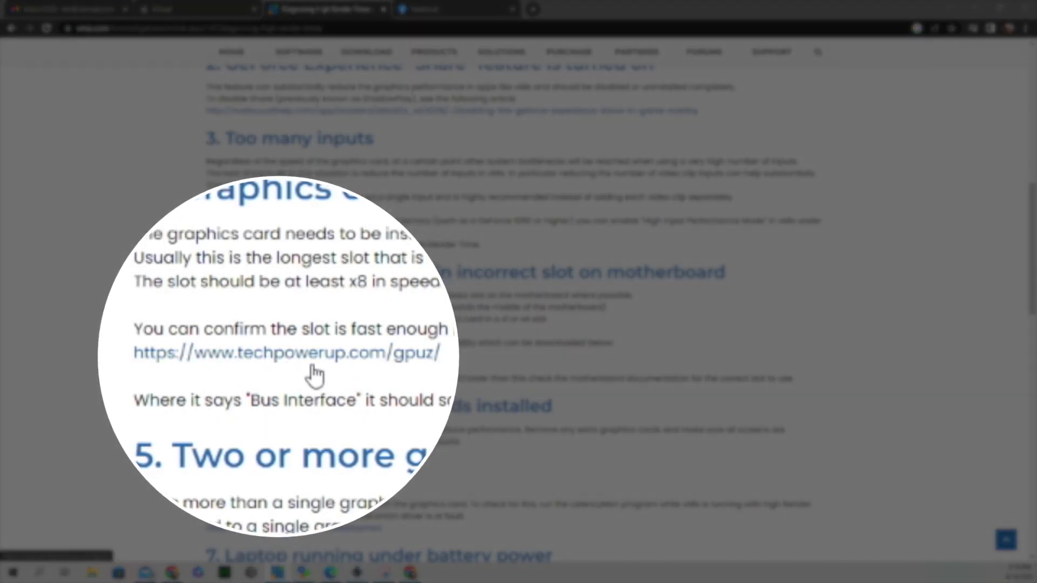
scroll(384, 314, "down", 3)
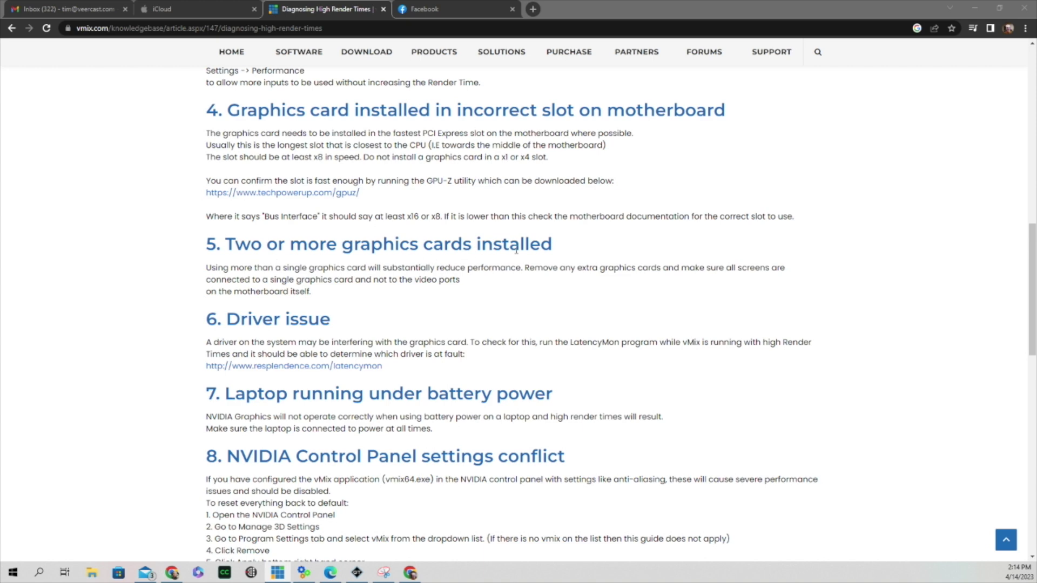
scroll(516, 250, "down", 1)
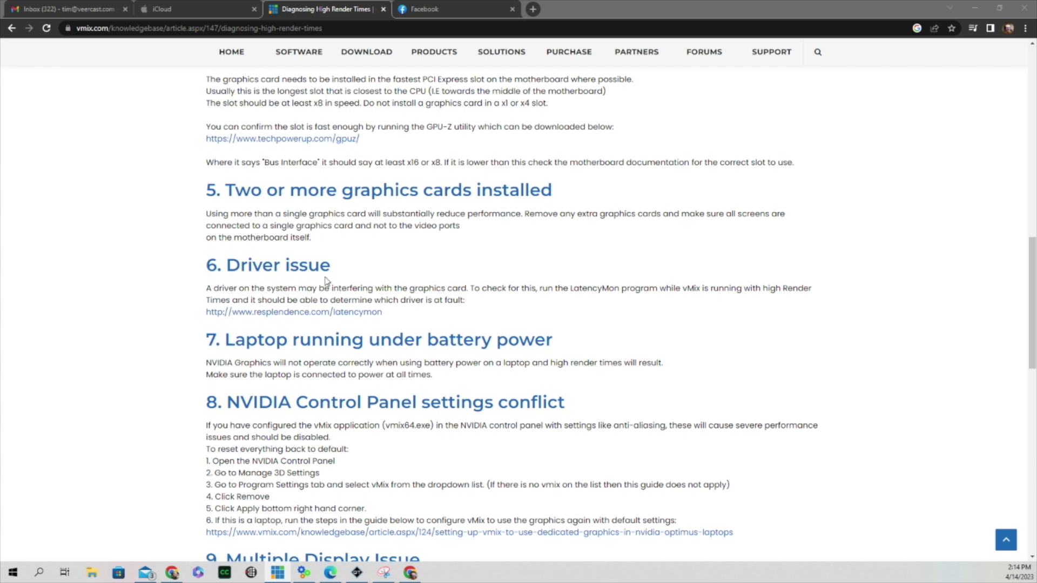
scroll(327, 280, "down", 1)
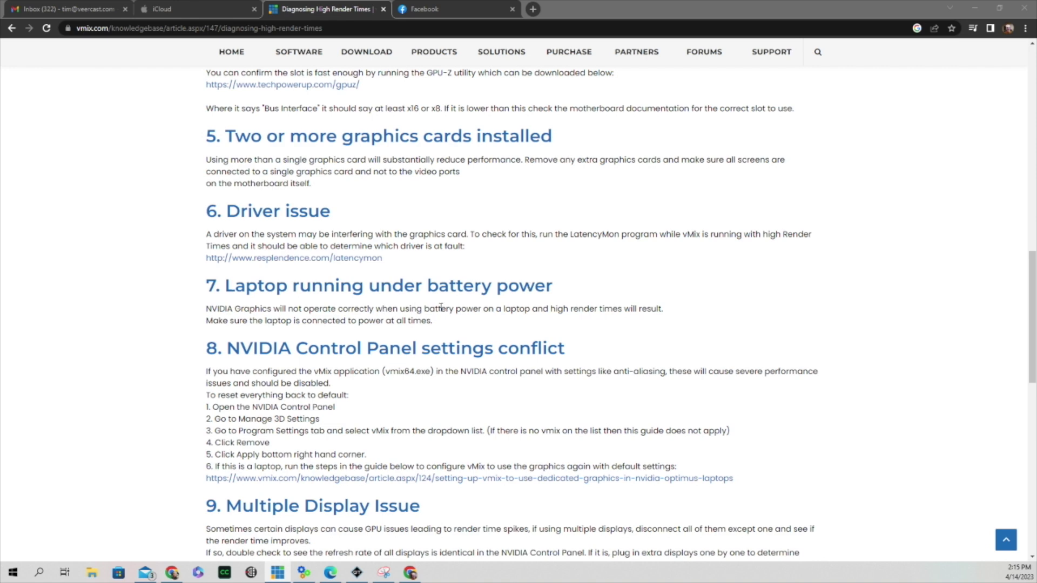
scroll(441, 307, "down", 1)
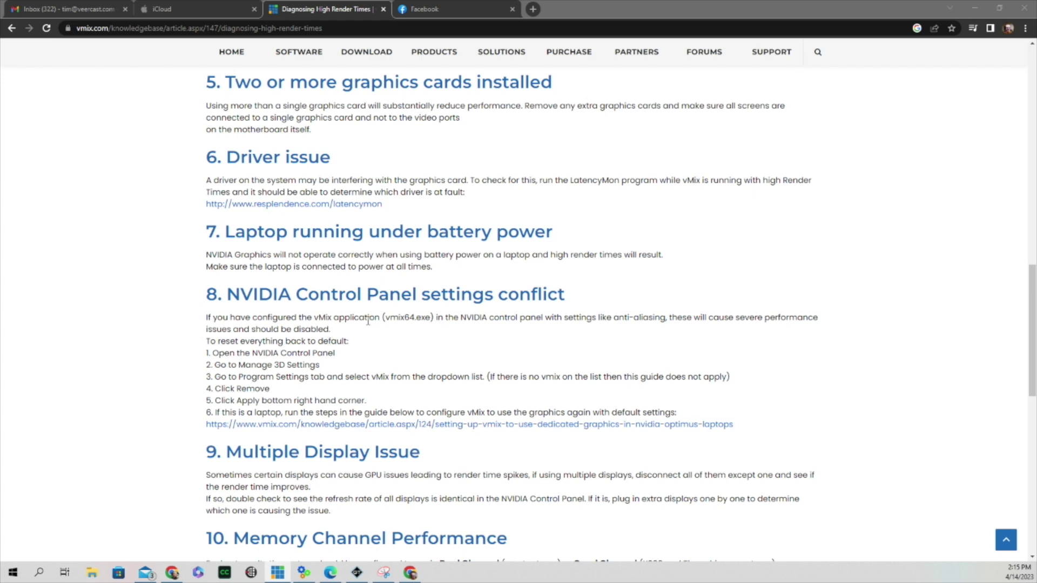
scroll(354, 338, "down", 2)
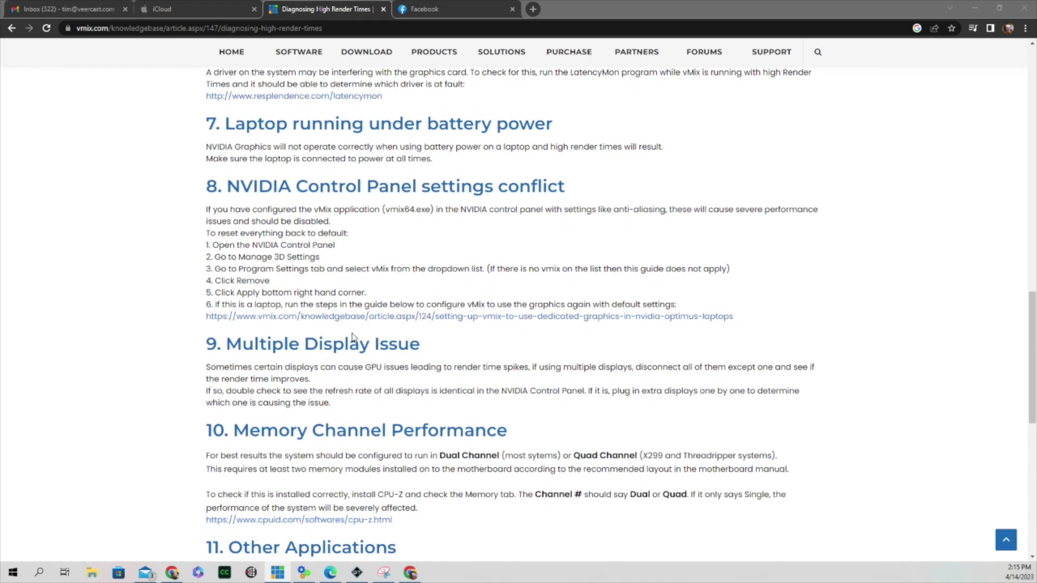
scroll(354, 338, "down", 1)
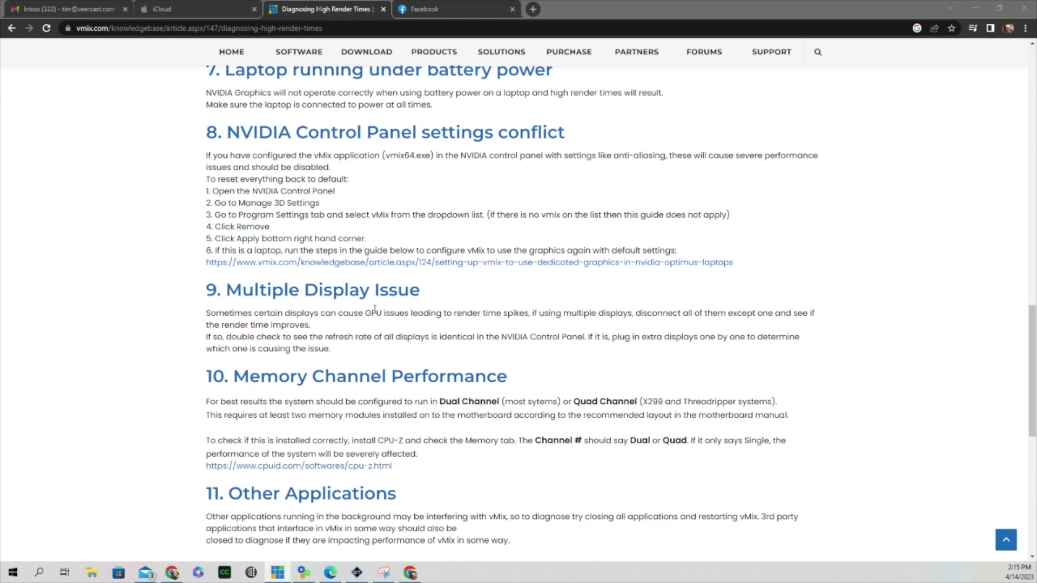
scroll(375, 310, "down", 3)
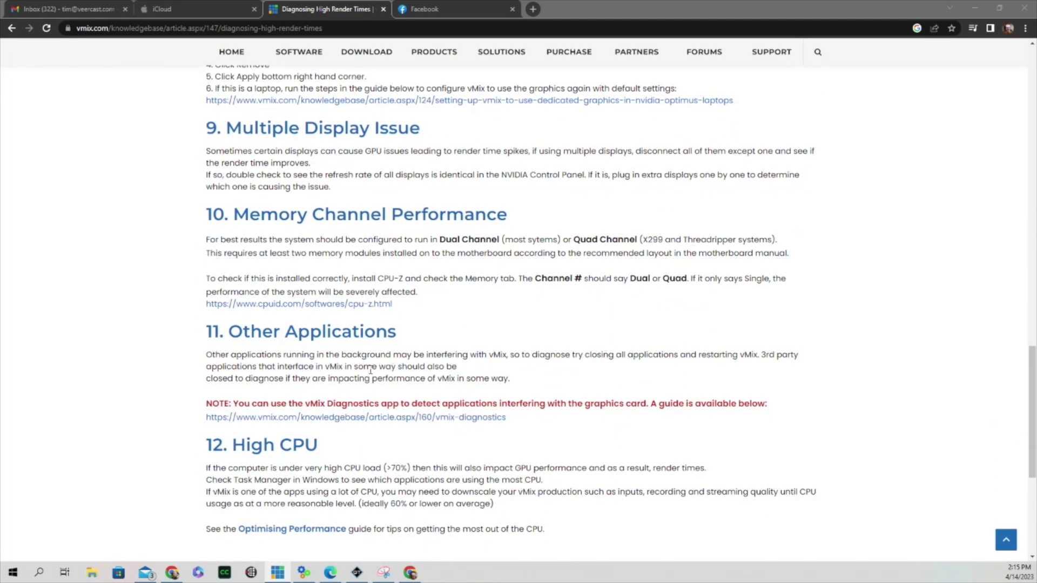
scroll(365, 356, "down", 1)
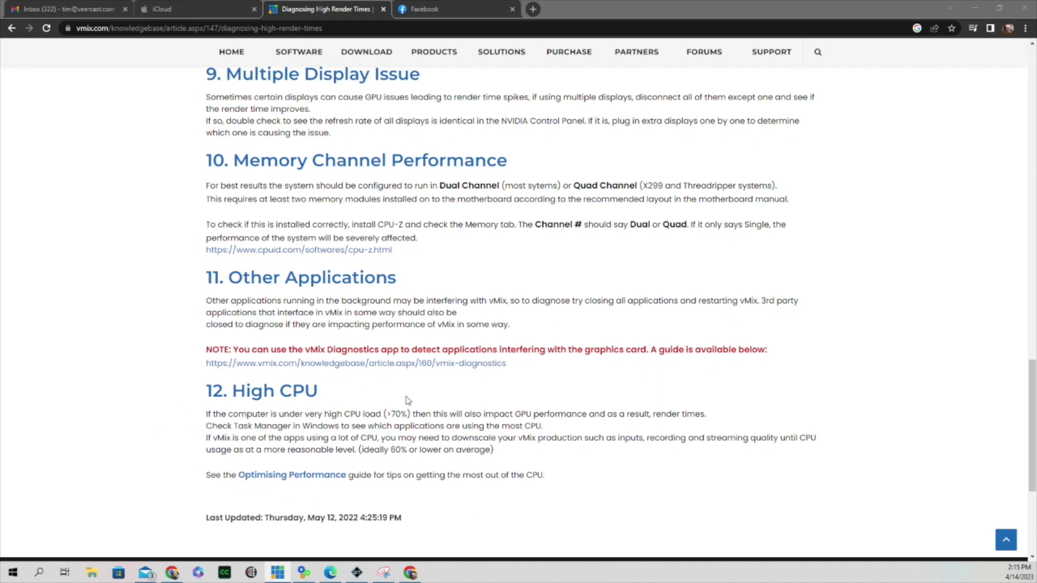
scroll(412, 415, "up", 20)
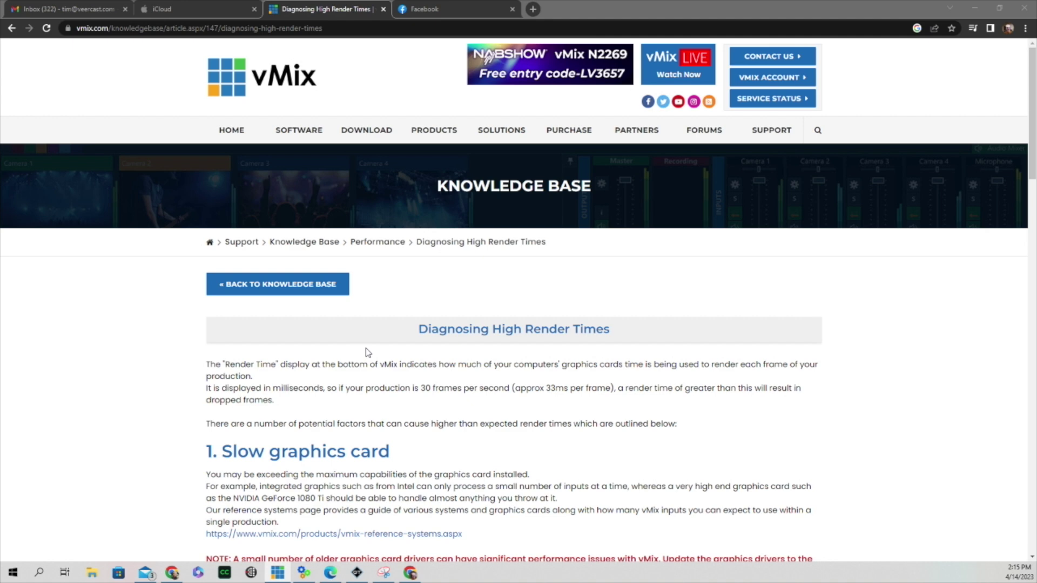
scroll(366, 352, "down", 1)
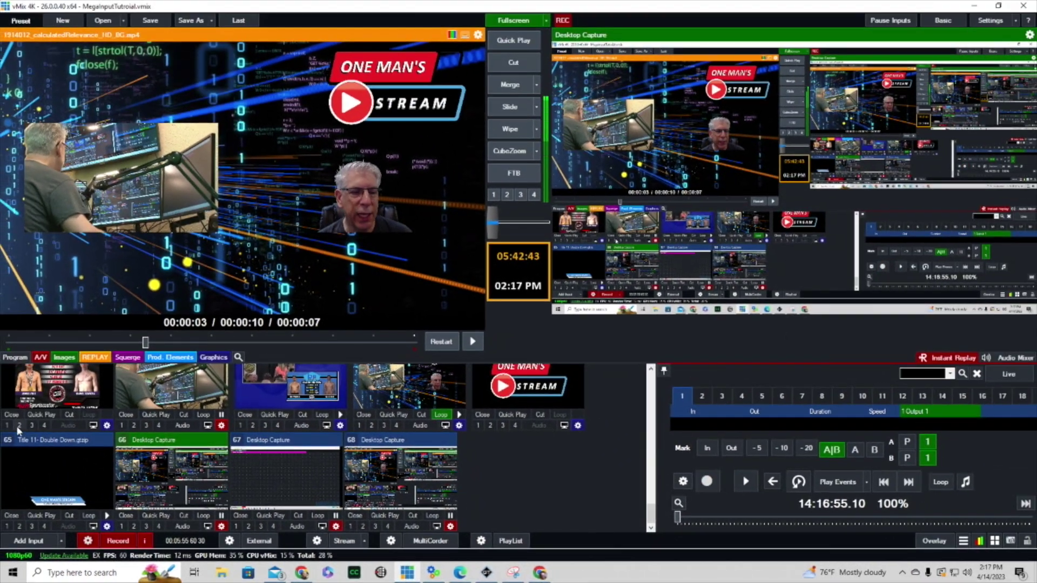
Step: Filter the input list by Images, REPLAY, Prod. Elements and Graphics, then scroll back to the top
left_click(62, 357)
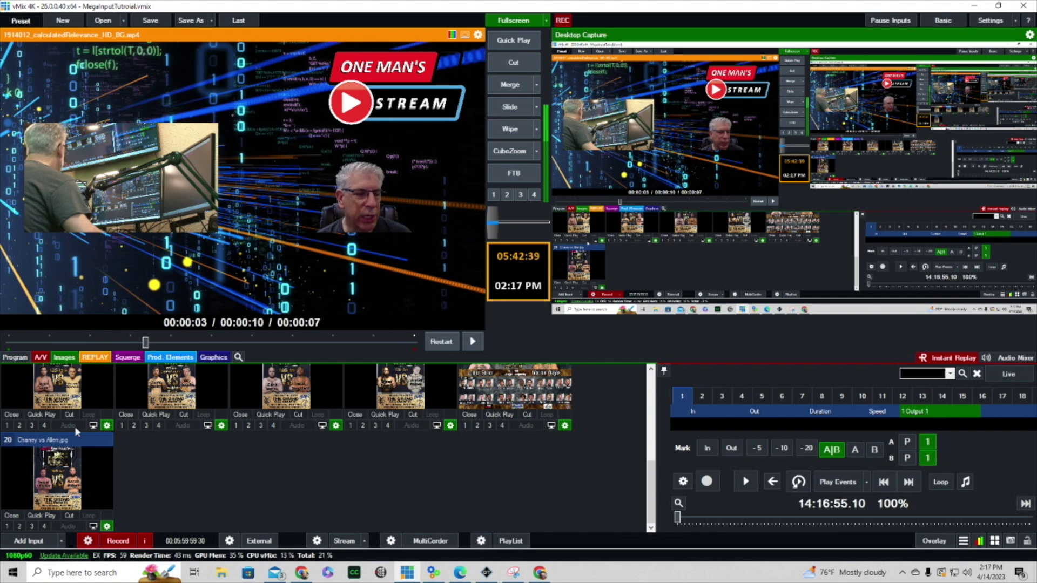
left_click(95, 357)
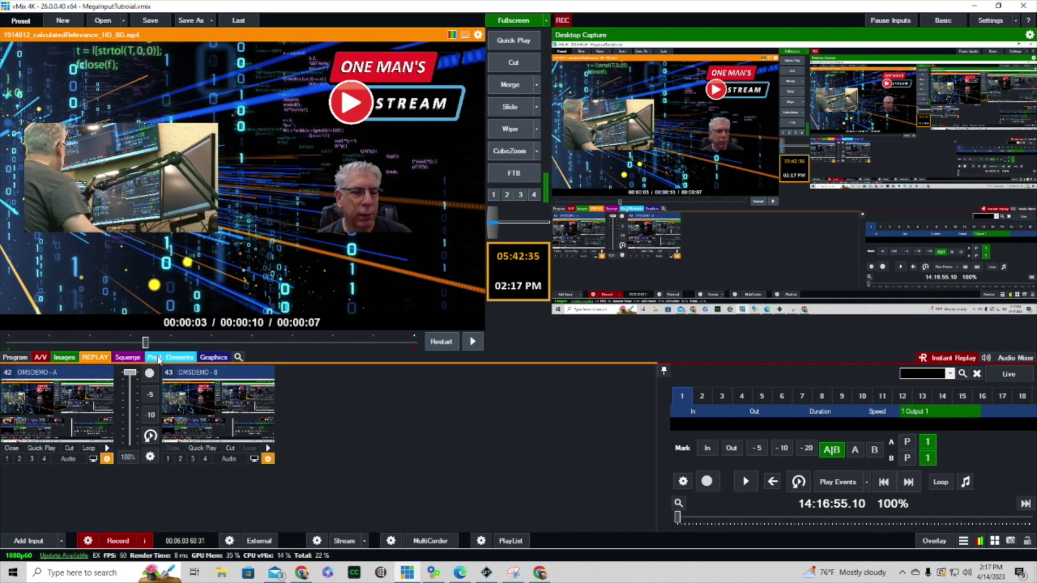
left_click(191, 359)
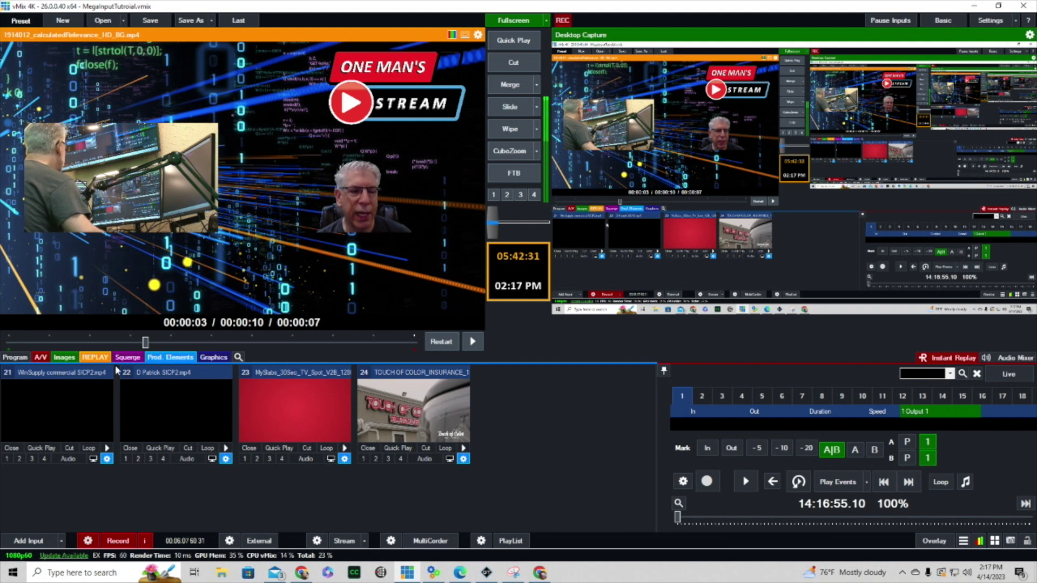
left_click(214, 358)
scroll(212, 434, "down", 6)
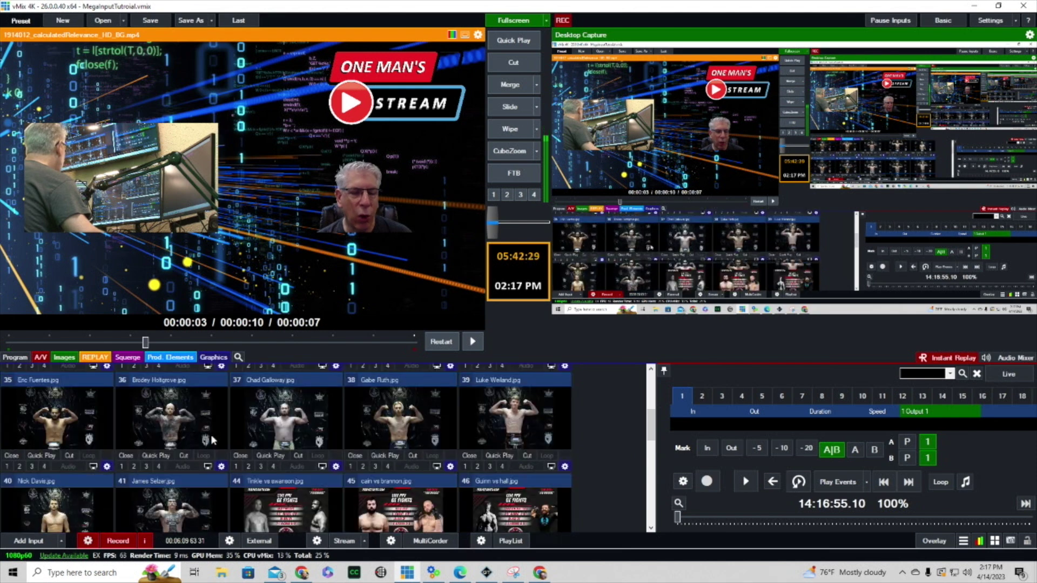
scroll(213, 436, "down", 4)
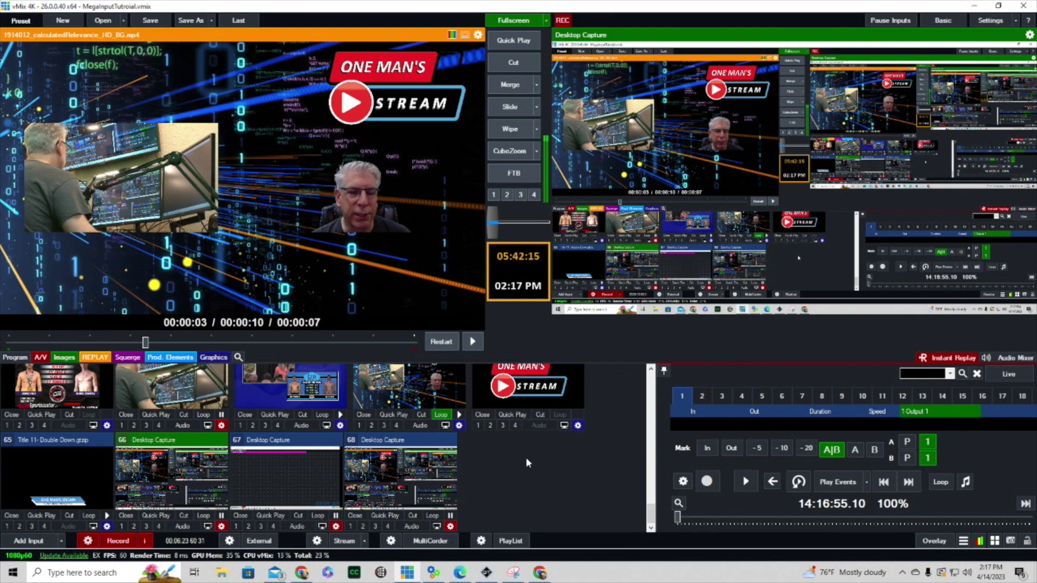
scroll(526, 457, "up", 10)
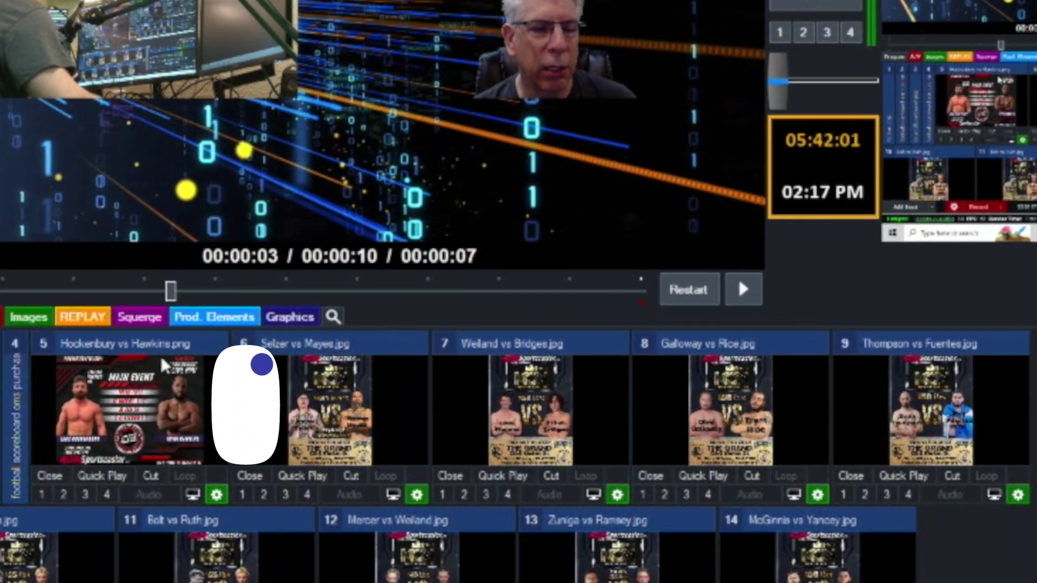
left_click(127, 342)
left_click(135, 344)
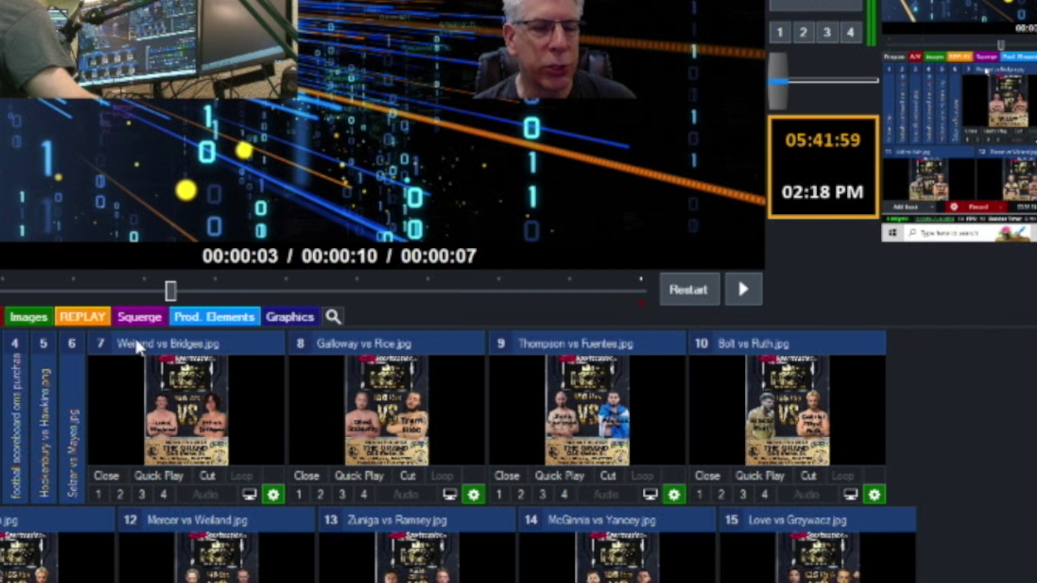
left_click(136, 343)
left_click(136, 343)
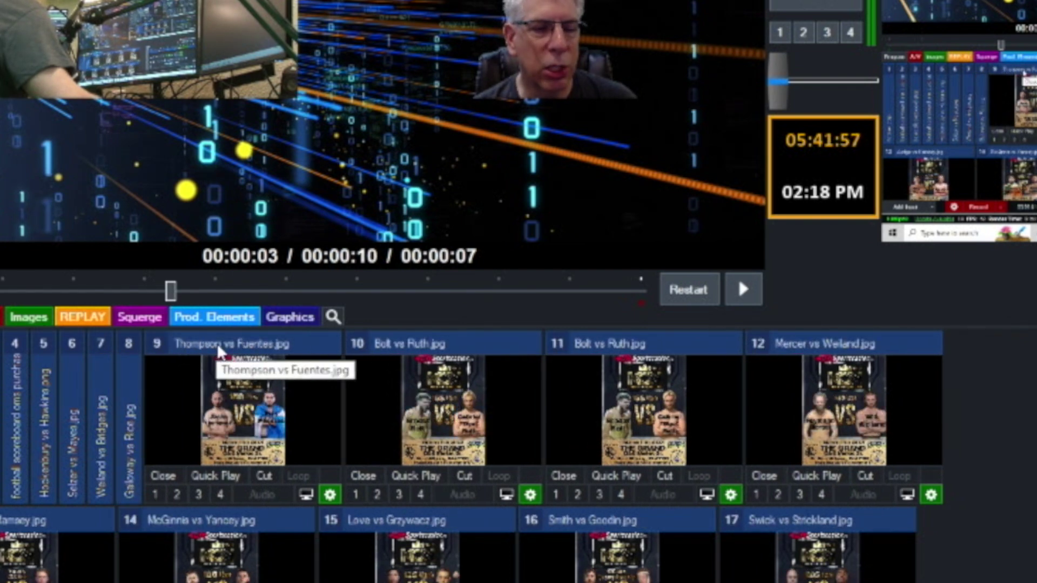
left_click(186, 342)
left_click(270, 342)
left_click(265, 342)
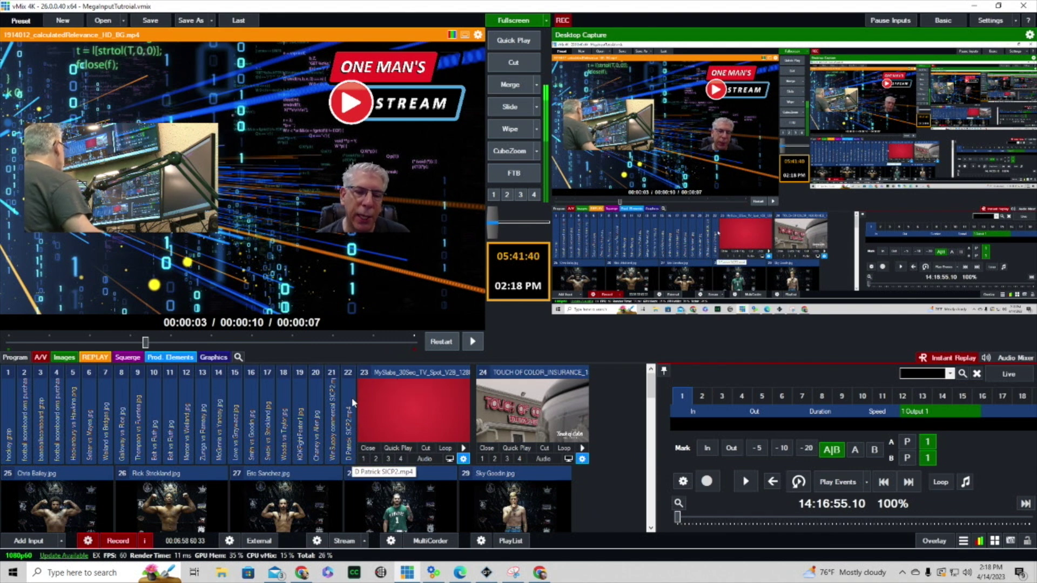
left_click(348, 394)
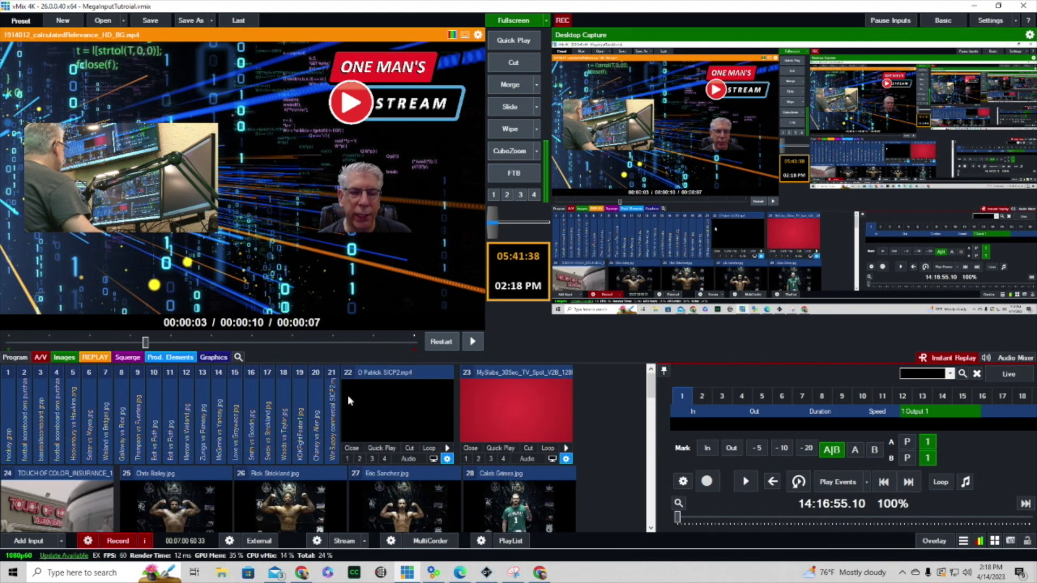
left_click(390, 406)
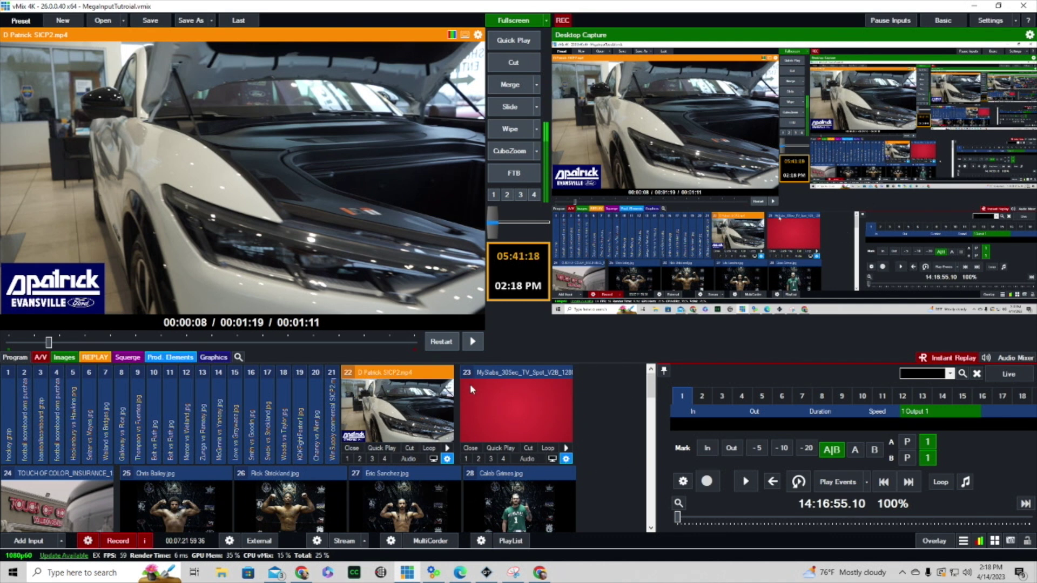
Step: Put the Desktop Capture input 67 into preview
scroll(625, 422, "down", 3)
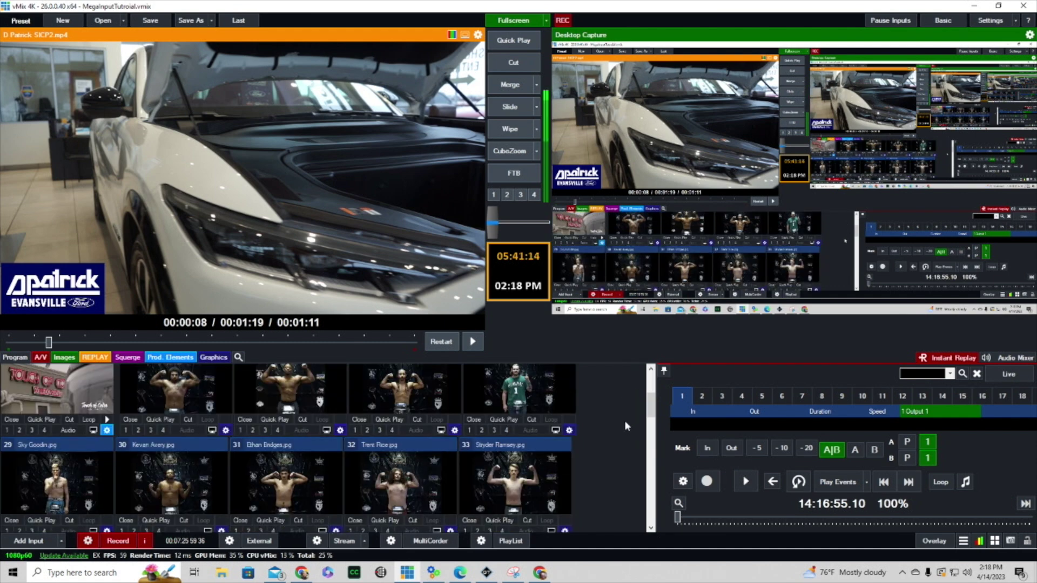
scroll(618, 415, "up", 3)
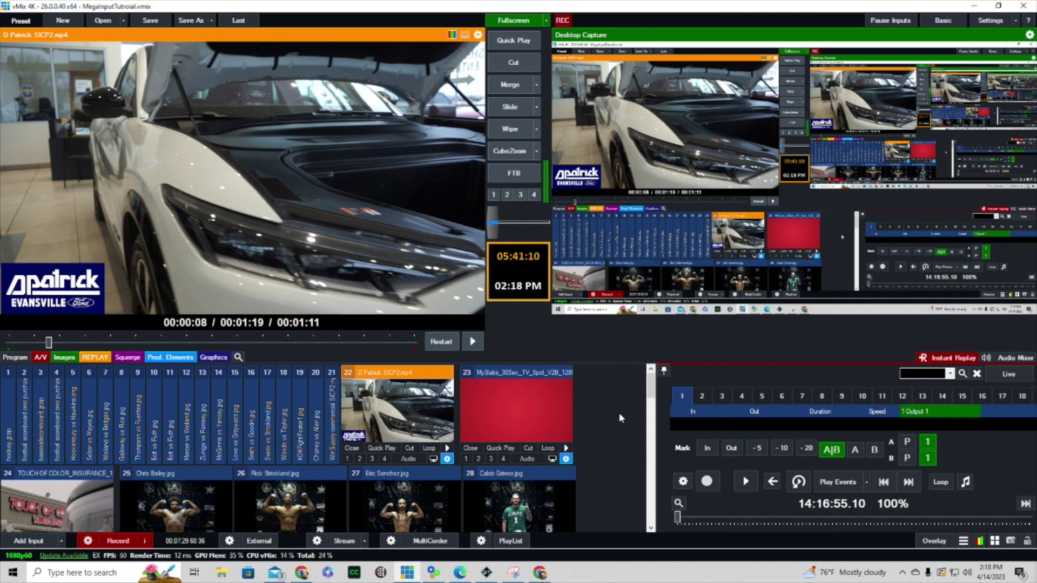
scroll(618, 417, "down", 3)
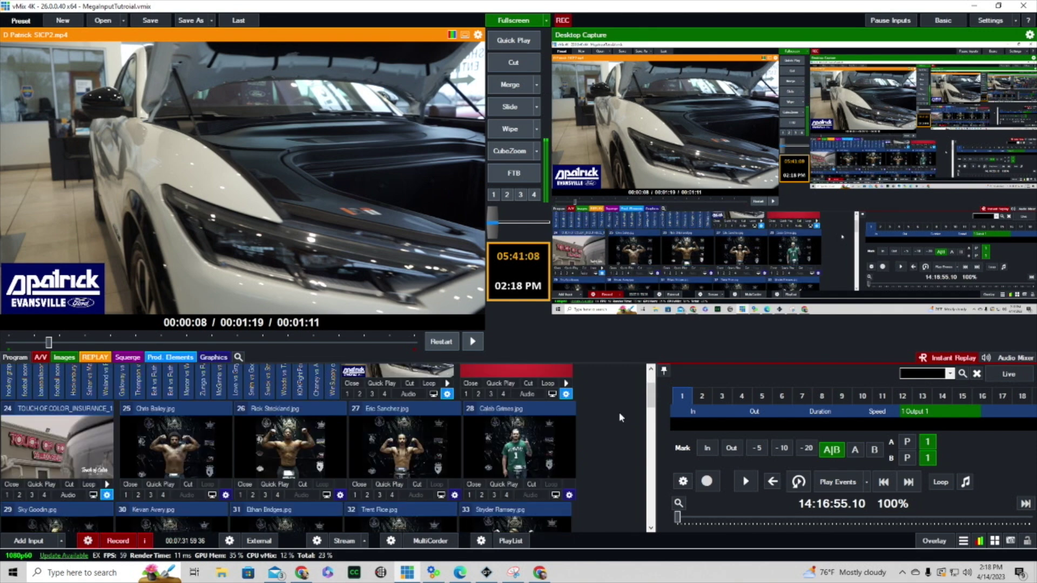
scroll(618, 413, "down", 9)
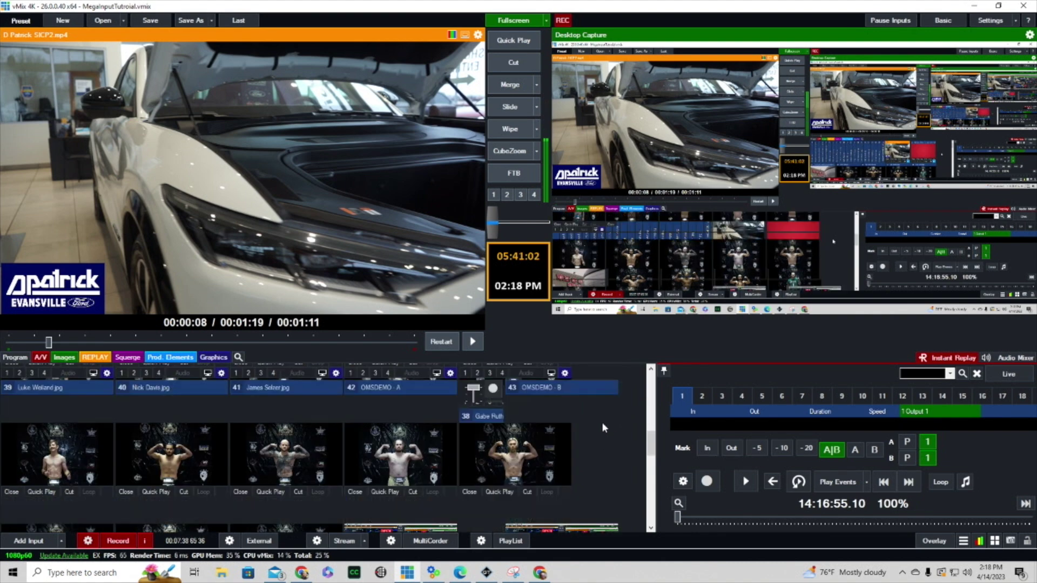
scroll(602, 422, "down", 6)
scroll(602, 421, "down", 7)
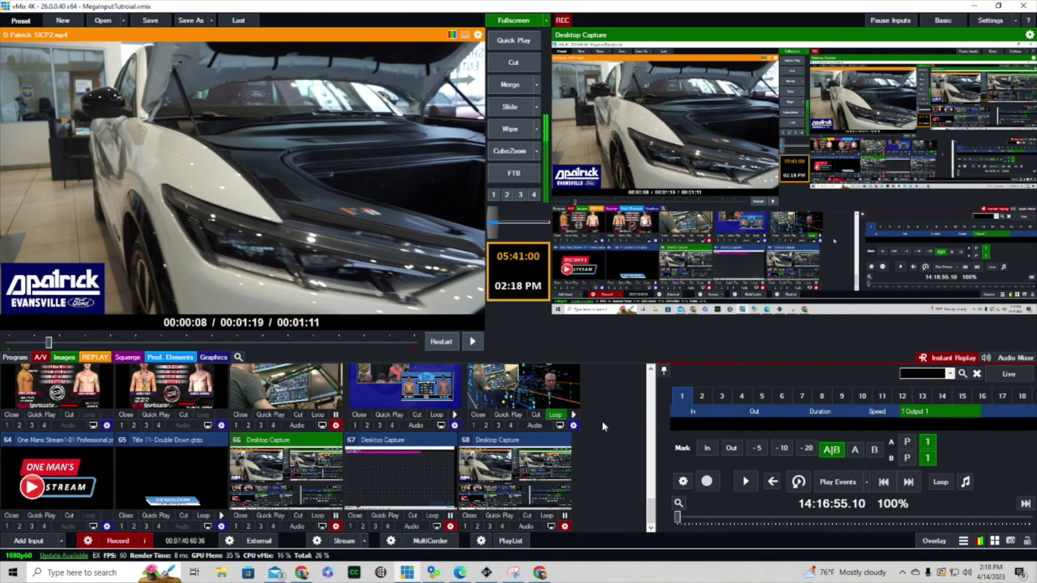
left_click(405, 468)
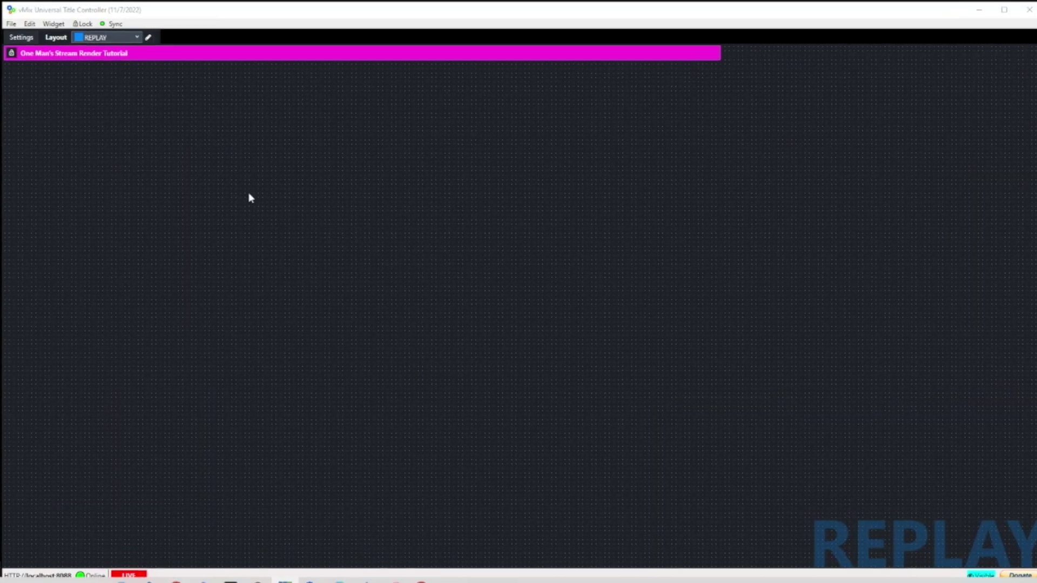
Step: Add a red list widget named 'Fight Slayes' to the layout
left_click(53, 23)
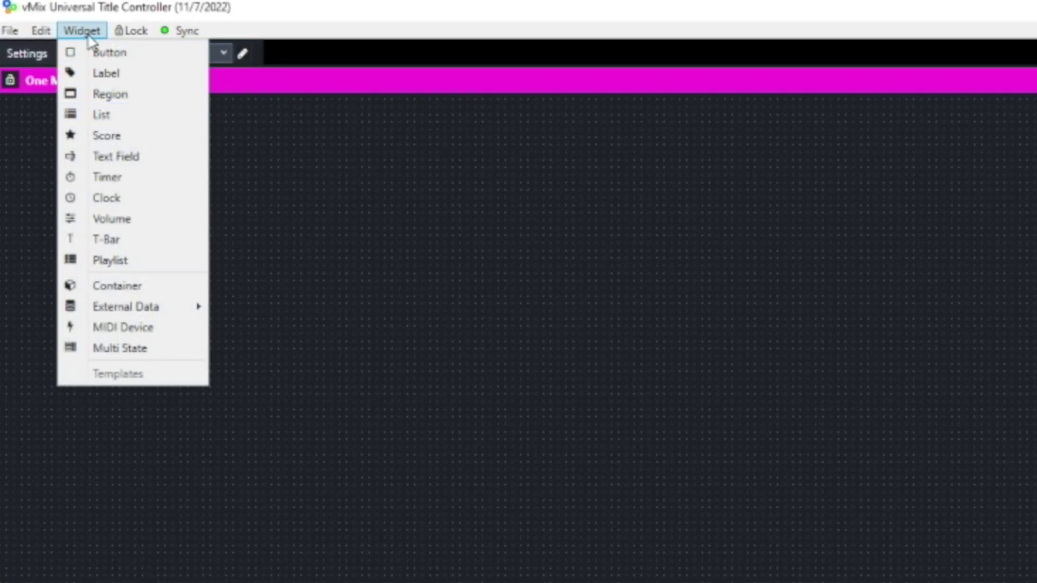
left_click(102, 113)
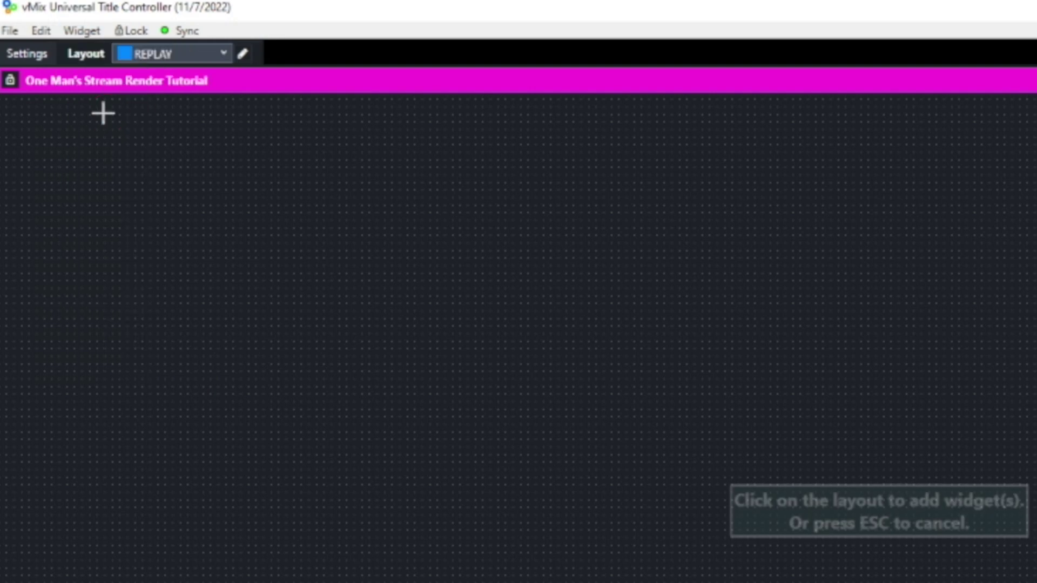
left_click(245, 340)
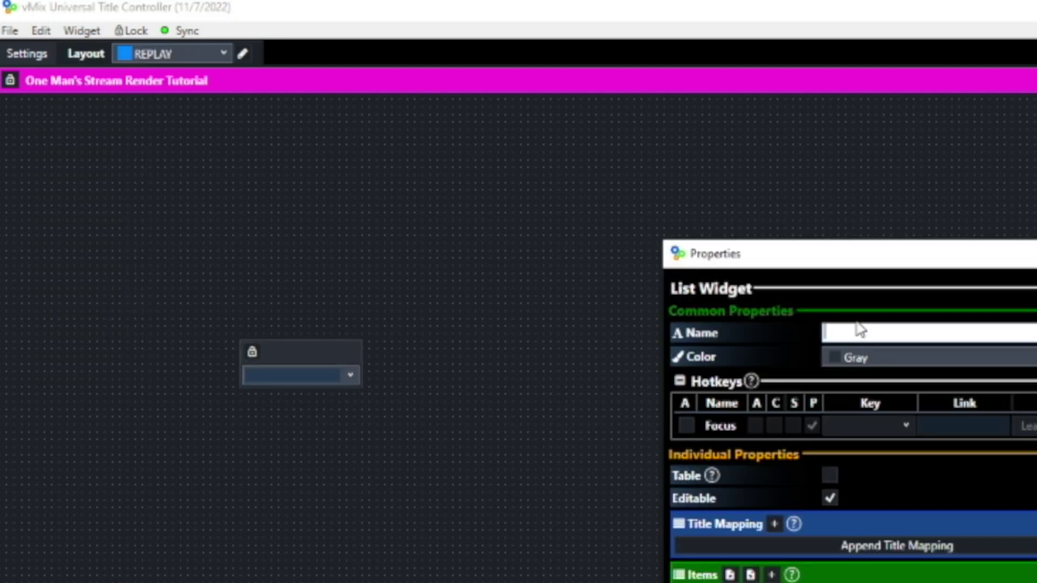
type("Fight Slayes")
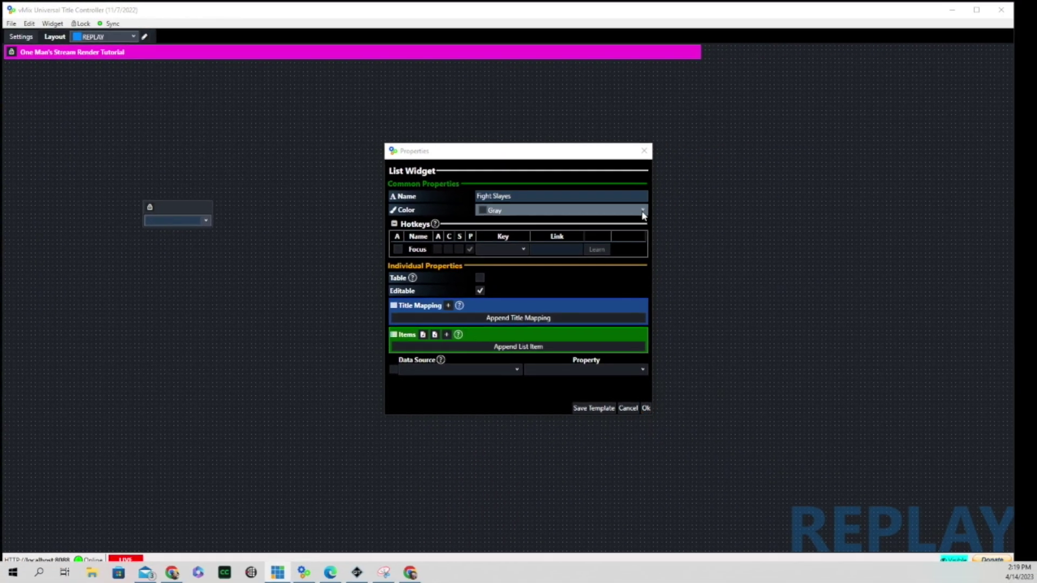
left_click(1034, 357)
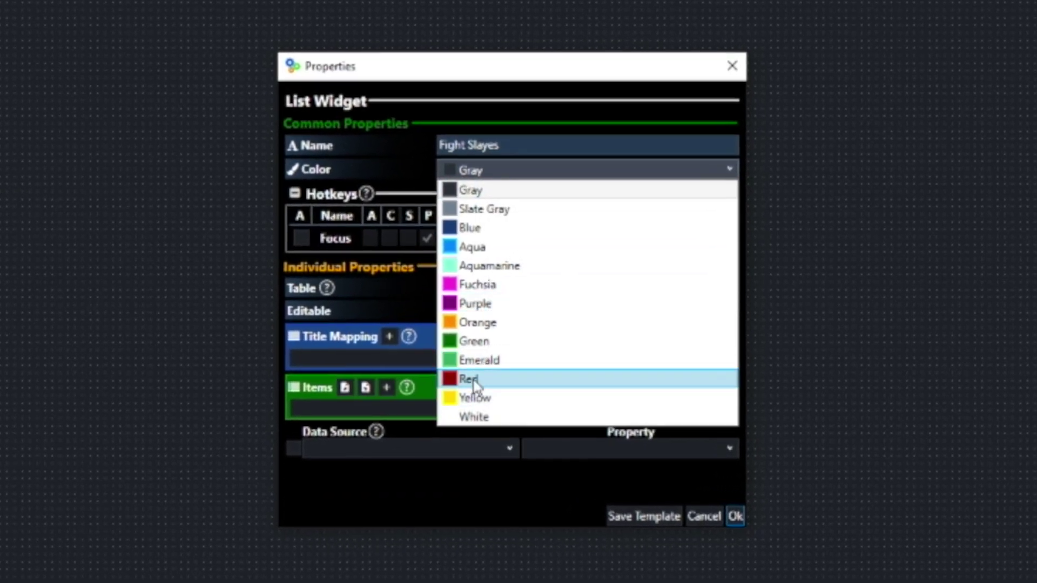
left_click(487, 344)
left_click(735, 516)
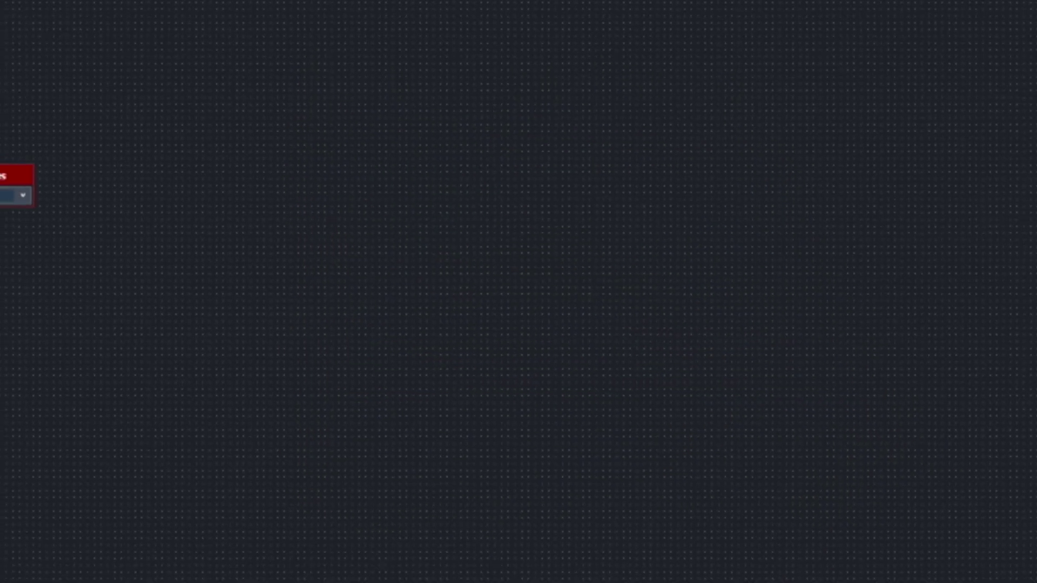
Step: Widen the Fight Slayes widget and move it to the top left below the pink bar
left_click_drag(212, 207, 406, 198)
left_click_drag(232, 206, 96, 71)
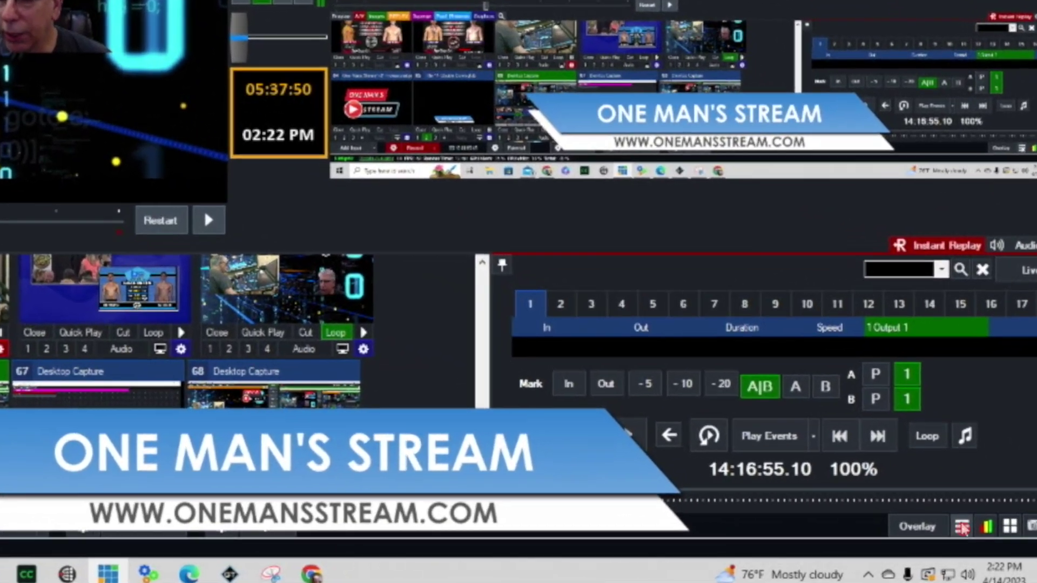
left_click(962, 527)
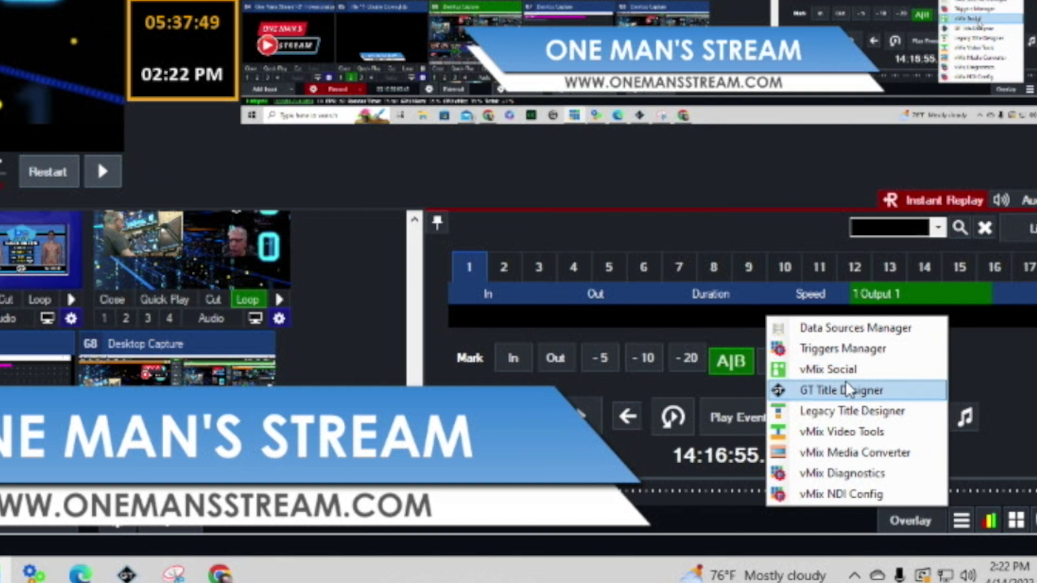
Step: Launch GT Title Designer from vMix and start a new blank title
left_click(854, 420)
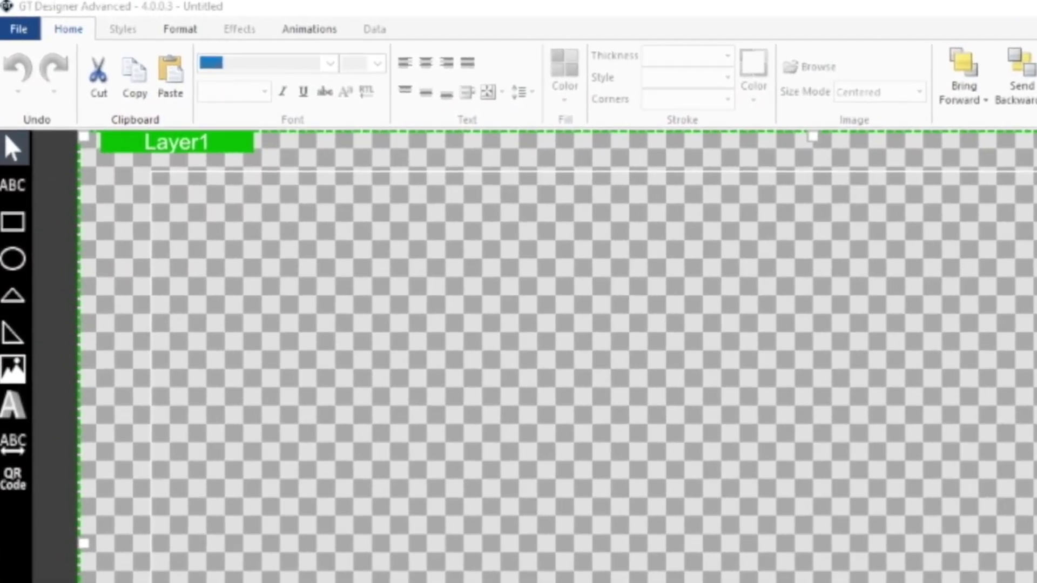
left_click(10, 17)
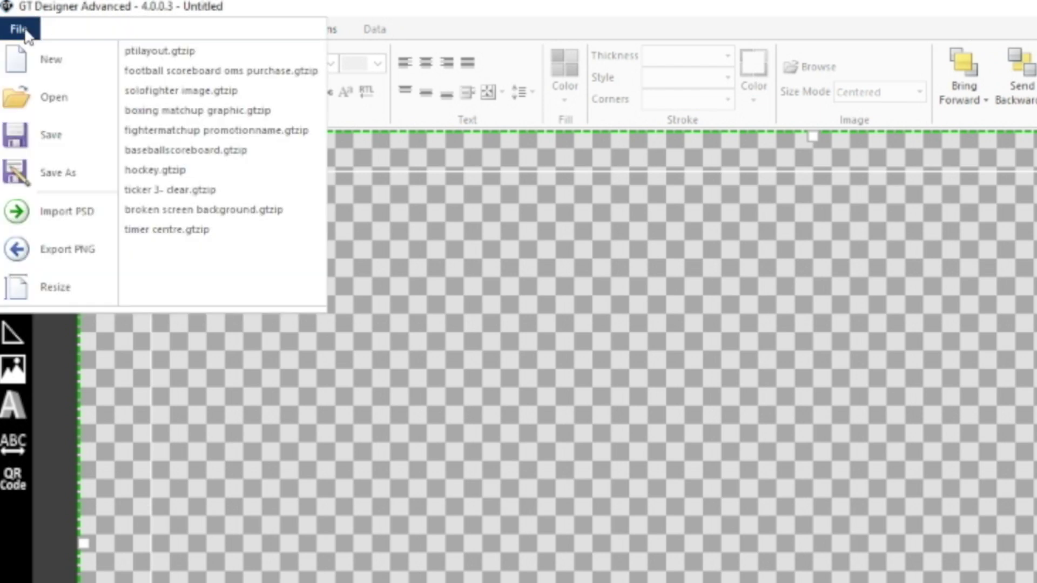
left_click(46, 61)
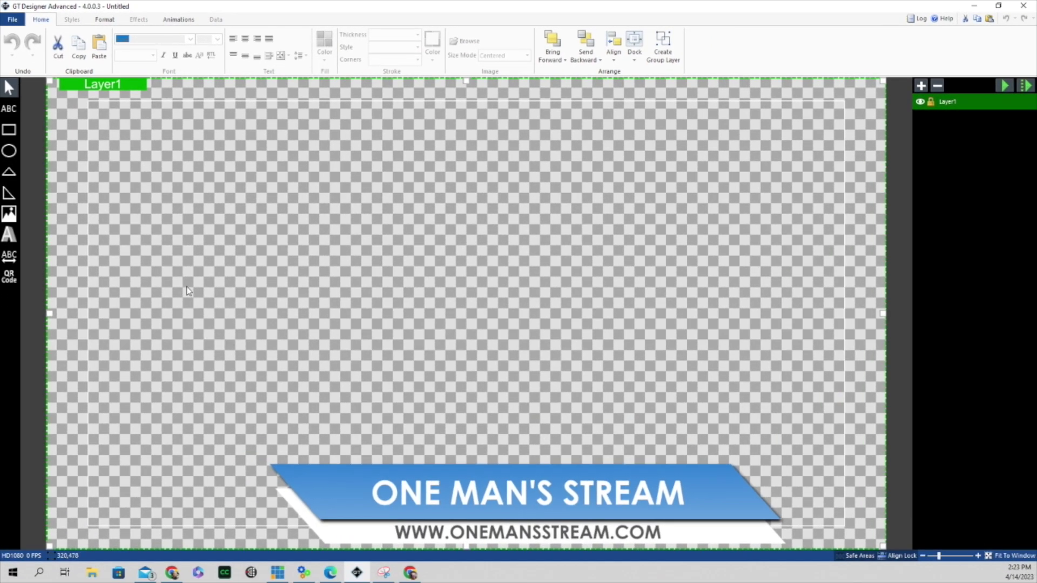
Step: Add the mixer photo as an image layer and rename it ImagePlaceholder
left_click(10, 214)
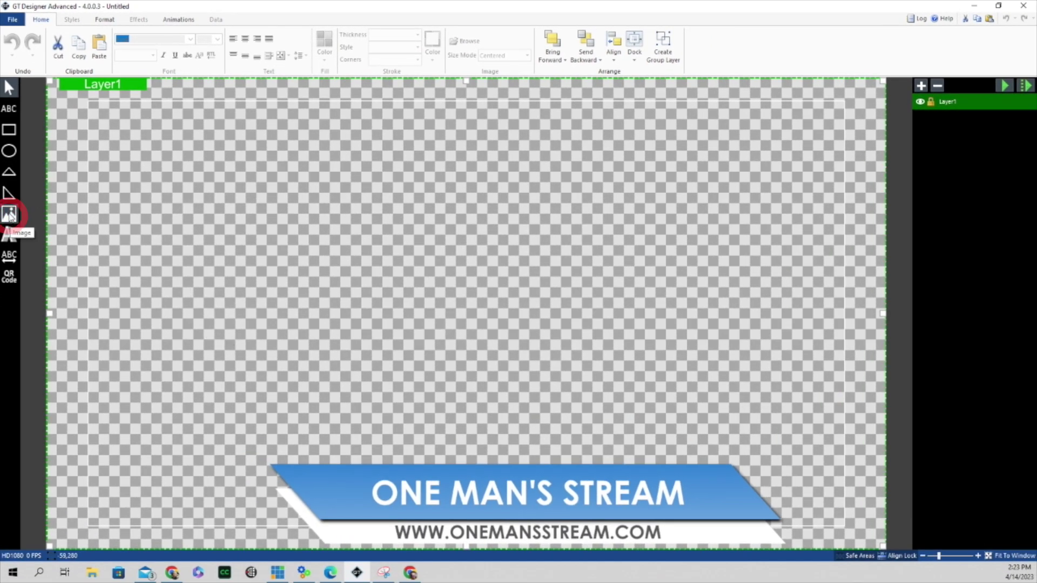
left_click(324, 250)
left_click_drag(180, 251, 63, 282)
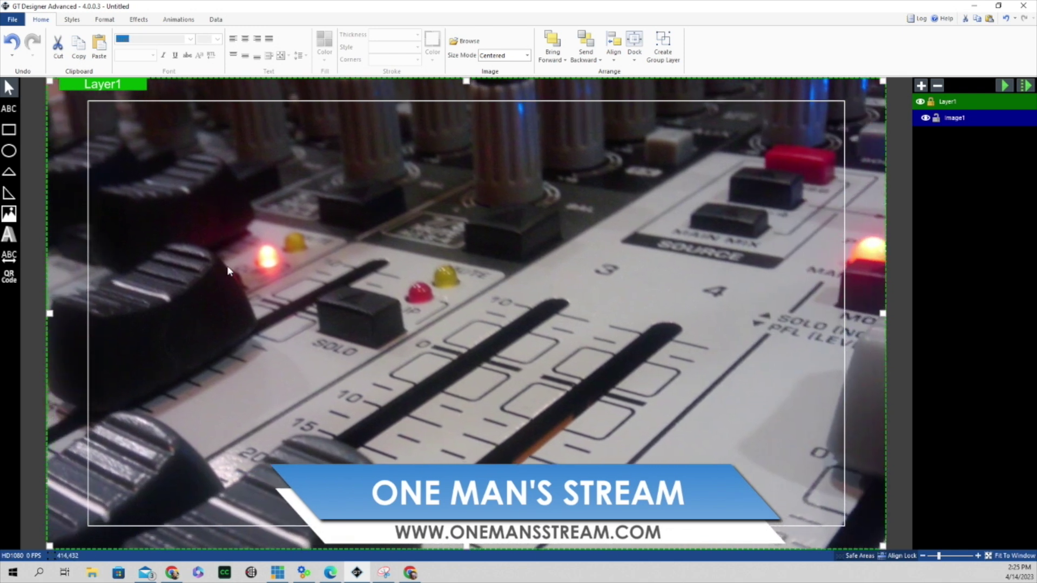
double_click(972, 117)
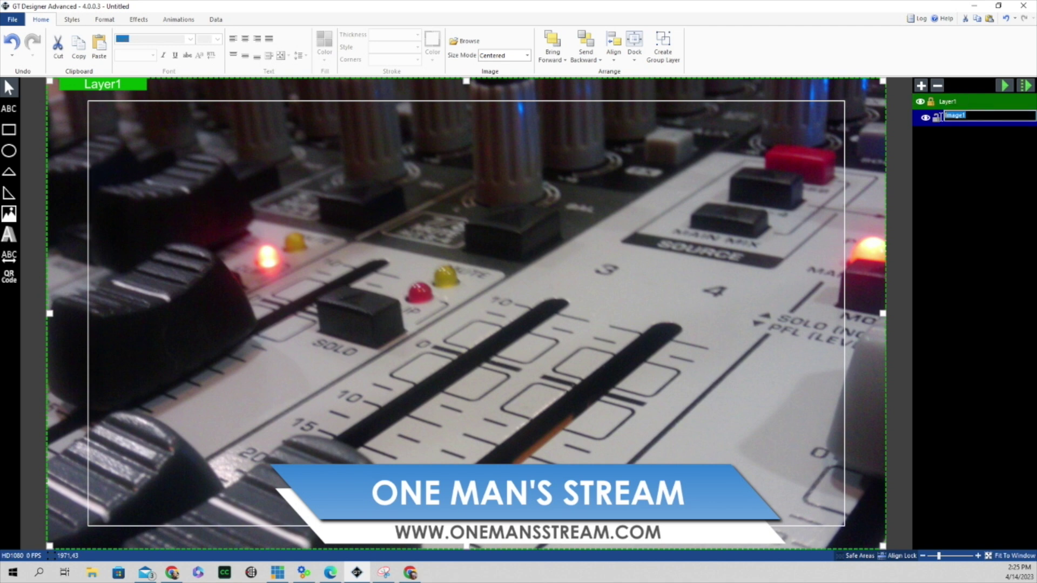
type("Placeholder")
key("Return")
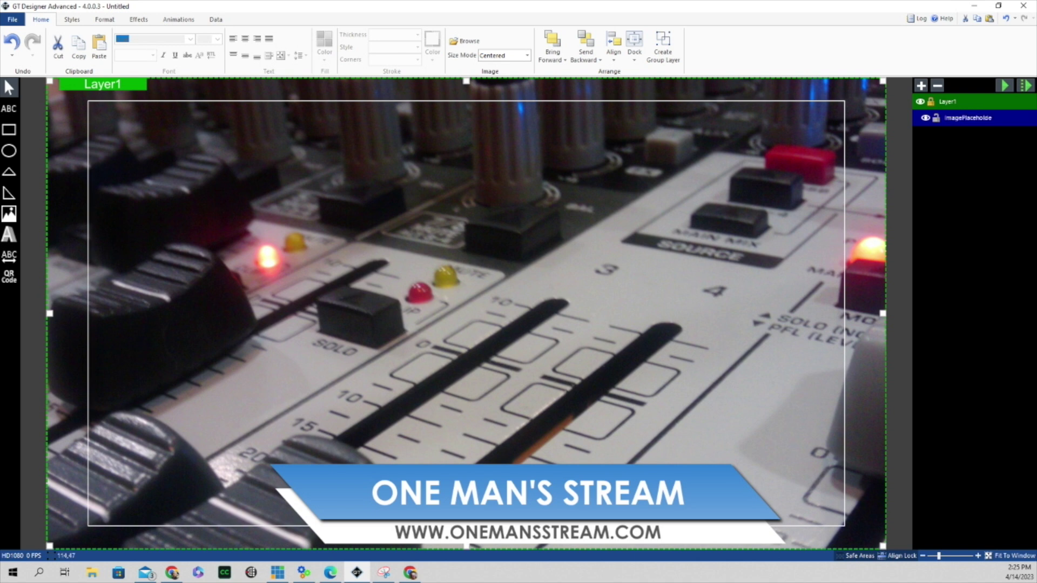
Step: Save the design as ImageDisplay
left_click(12, 20)
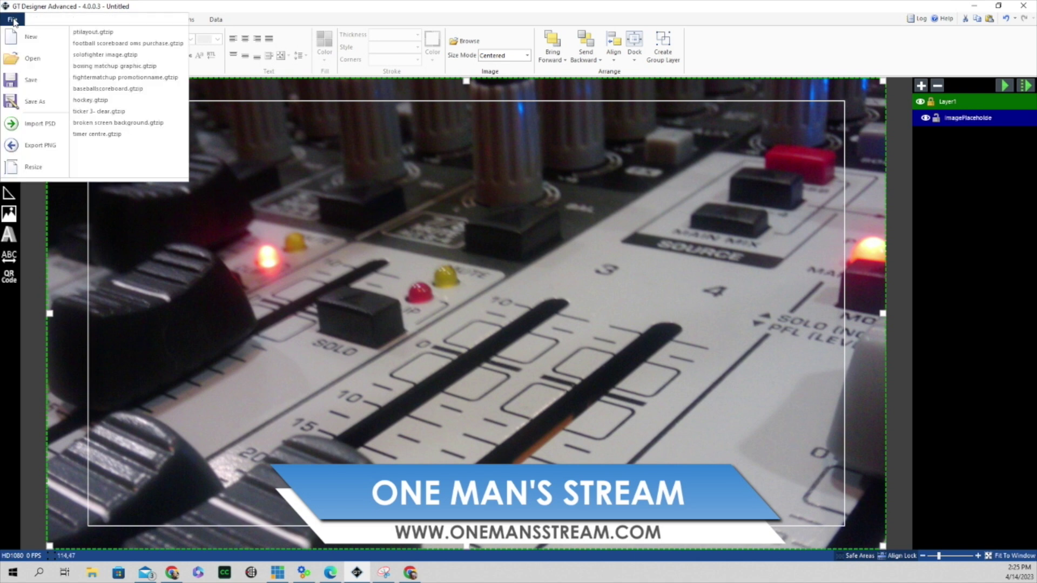
left_click(30, 77)
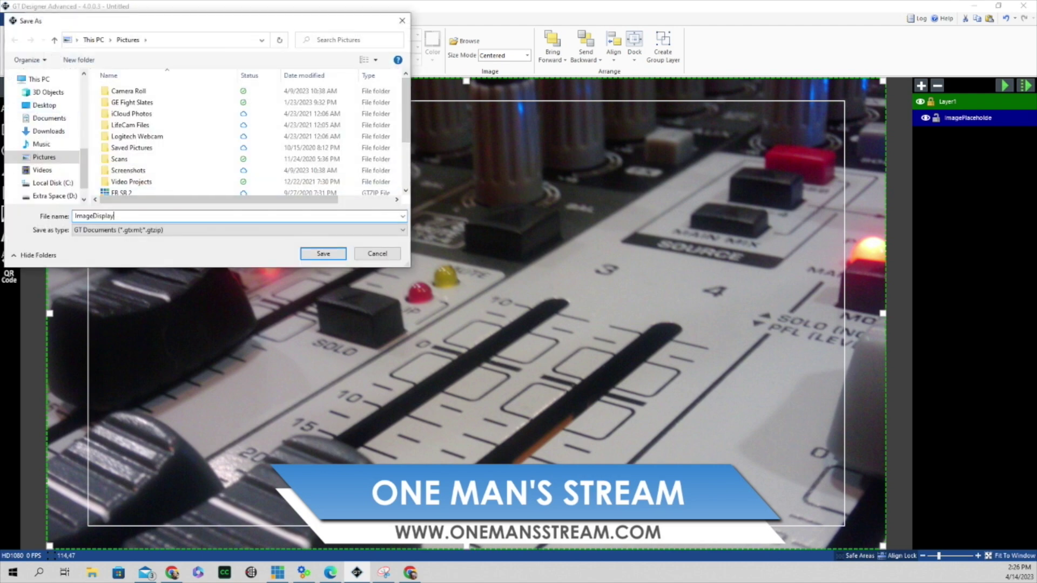
left_click(342, 254)
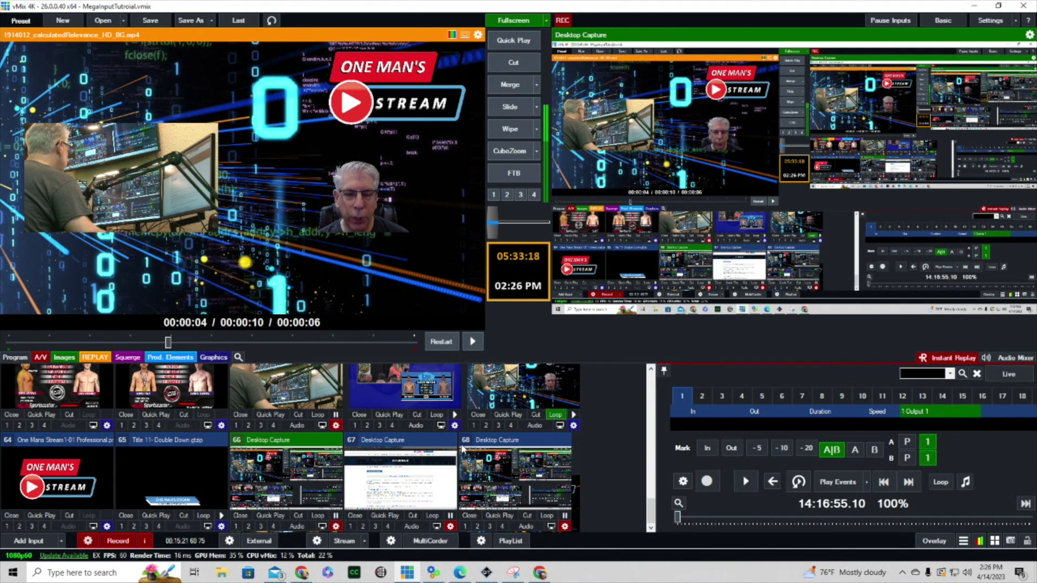
Step: Add the imagedisplayinput title from the Recent titles as vMix input 69
left_click(34, 539)
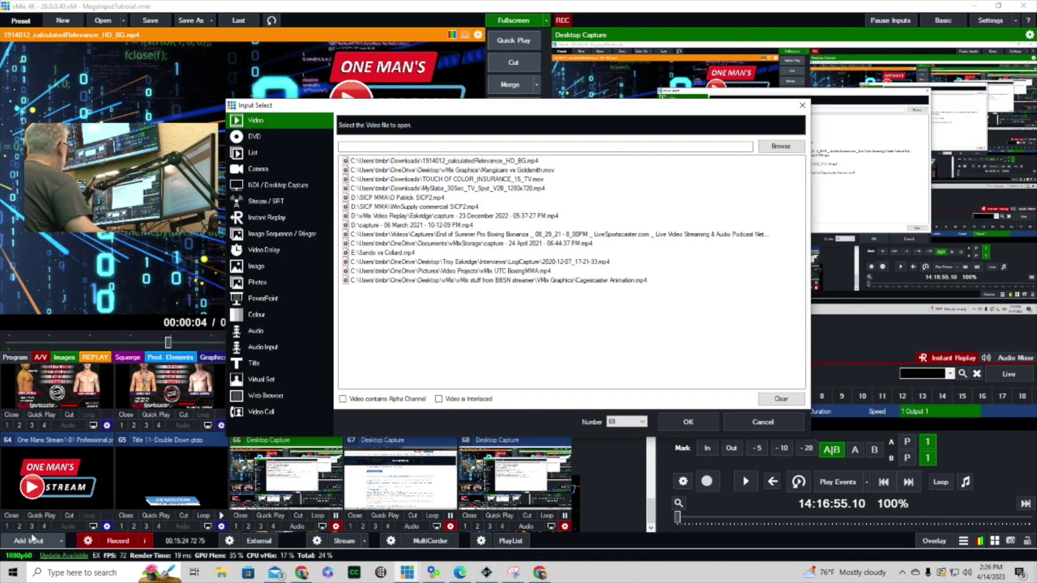
left_click(258, 363)
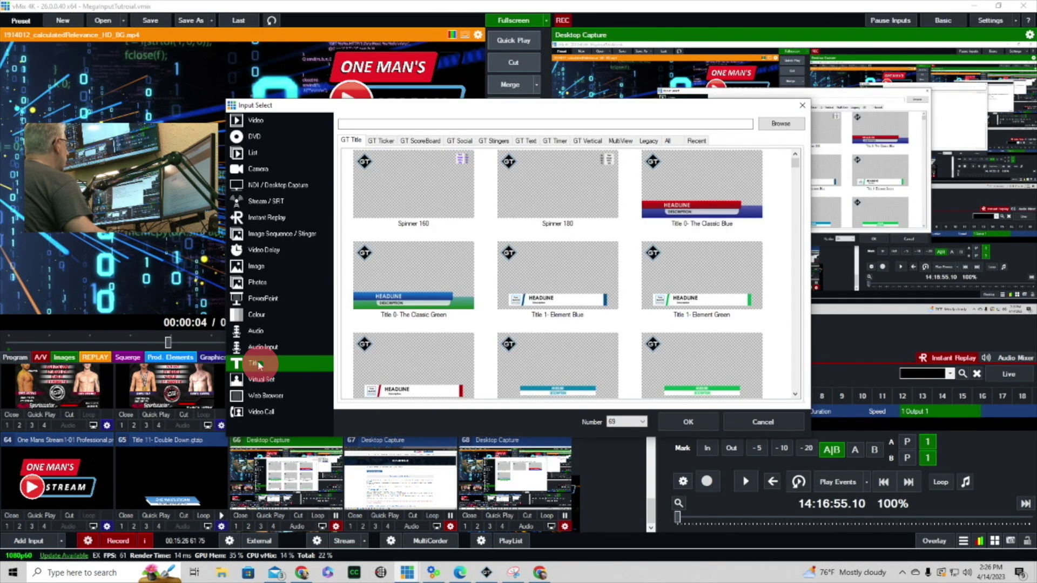
left_click(702, 141)
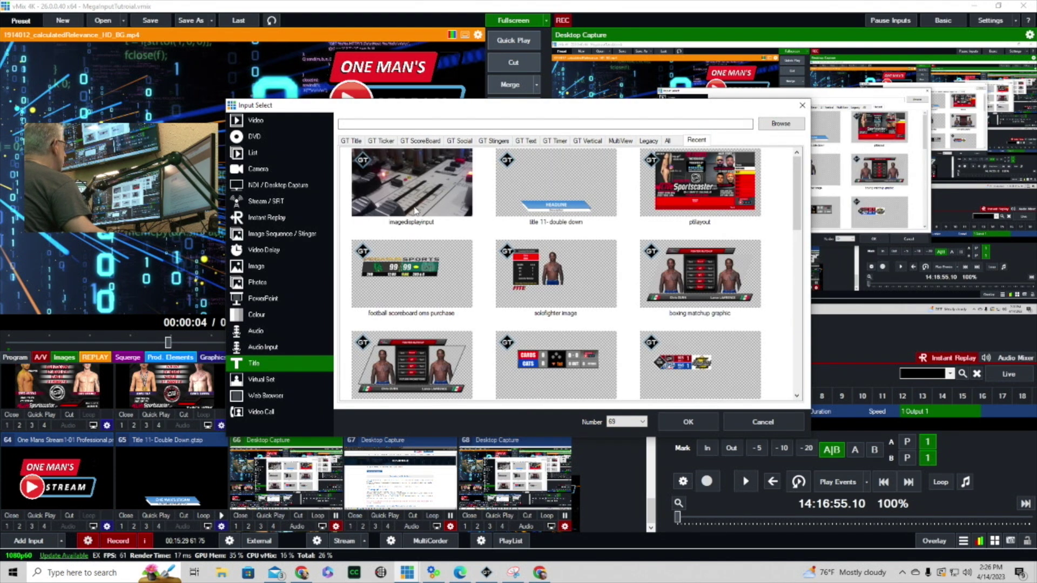
left_click(411, 176)
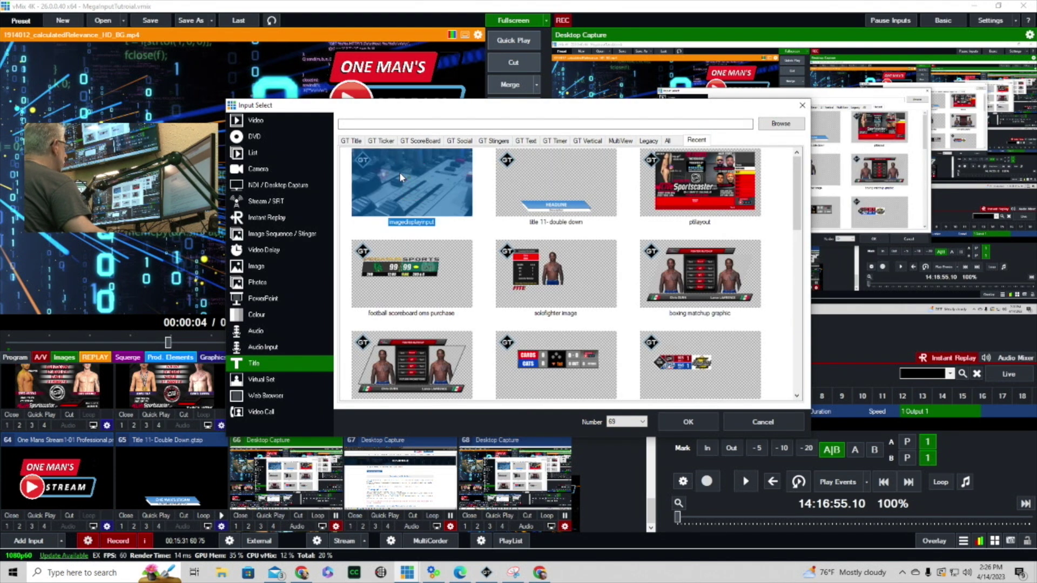
left_click(691, 422)
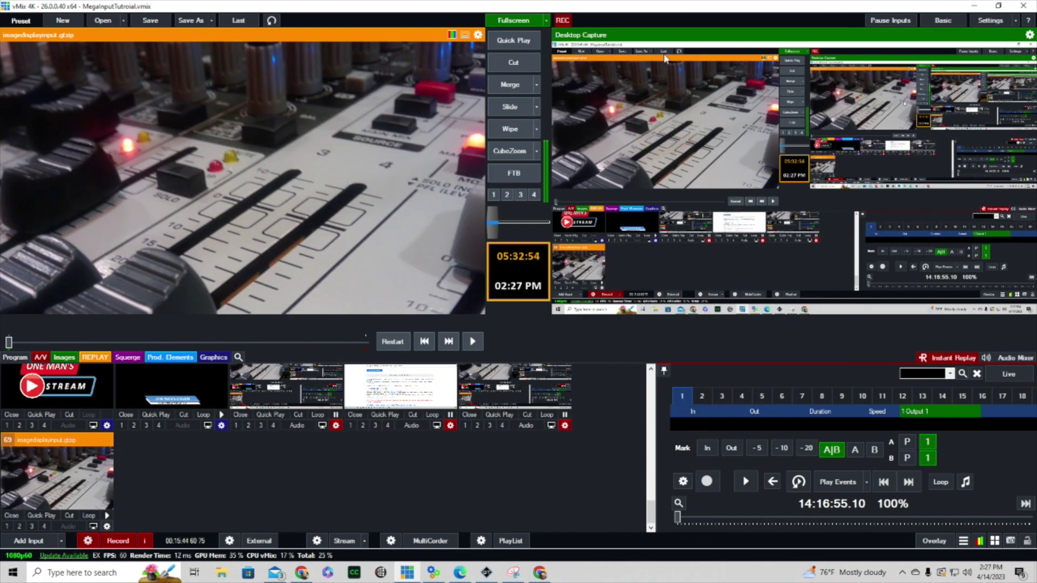
scroll(480, 470, "up", 2)
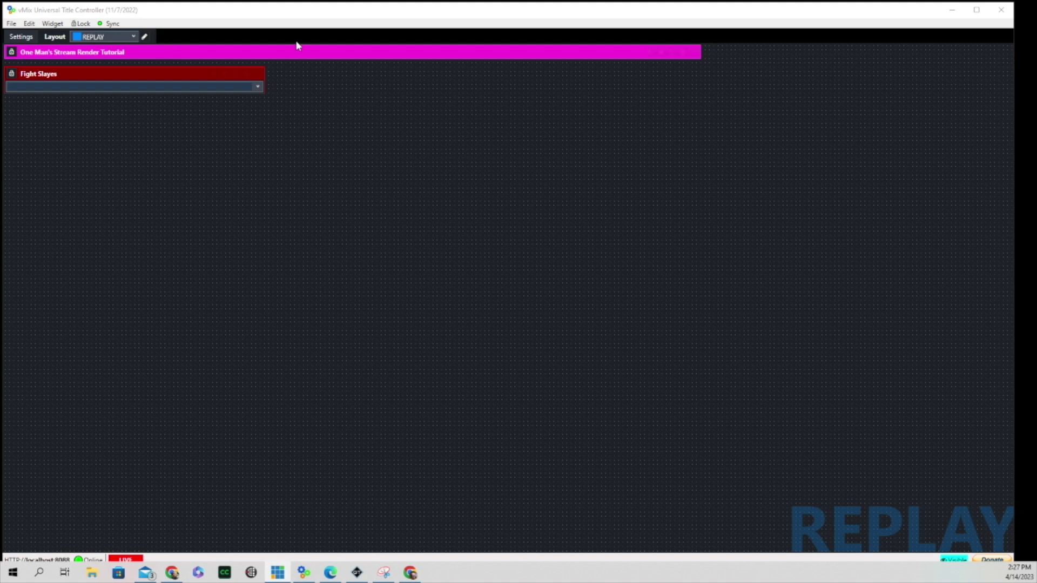
Step: Correct the widget name from 'Fight Slayes' to 'Fight Slates' and save
left_click(247, 74)
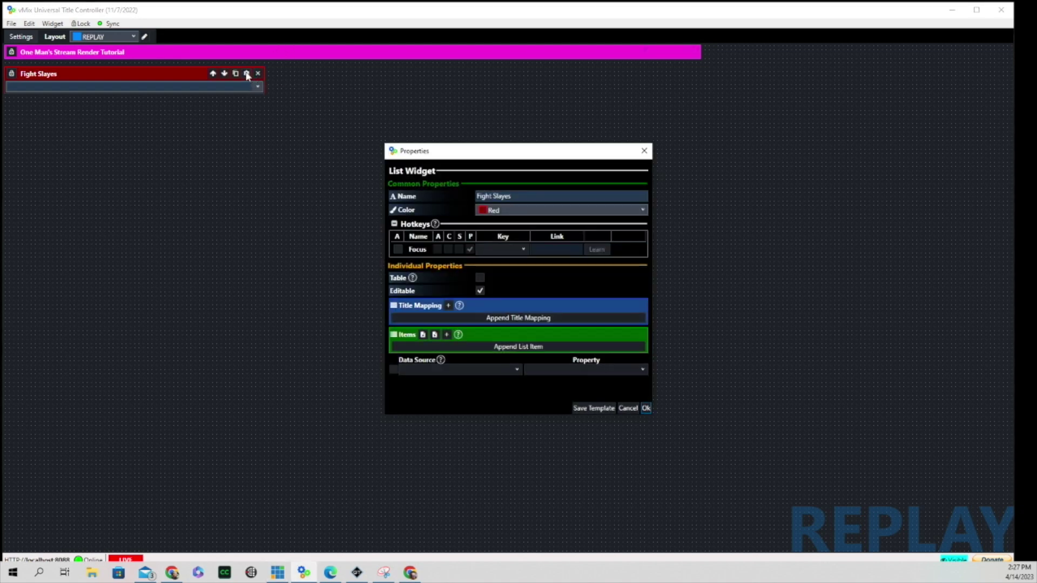
left_click(504, 196)
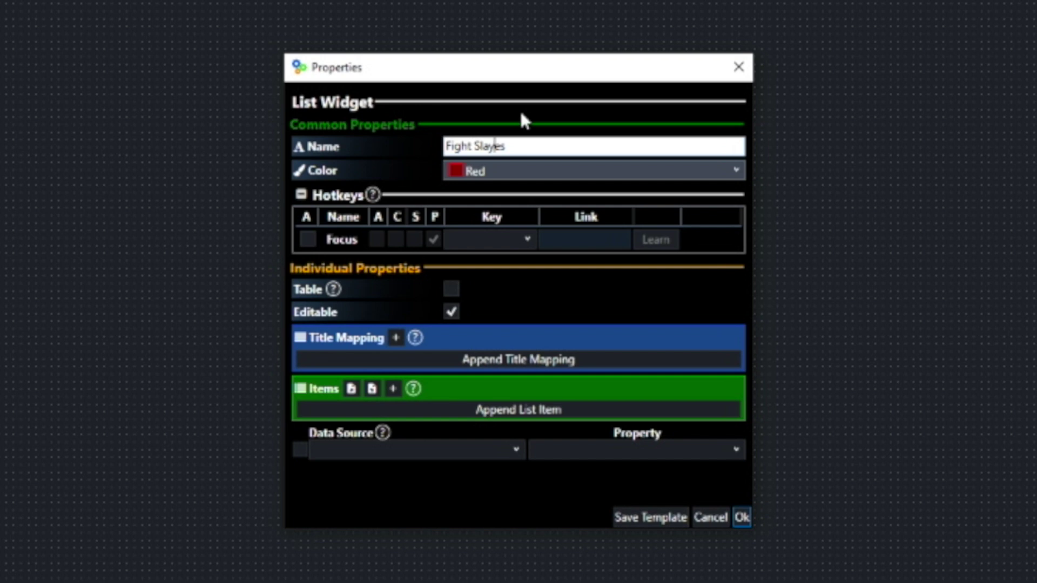
key("BackSpace")
type("t")
left_click(532, 146)
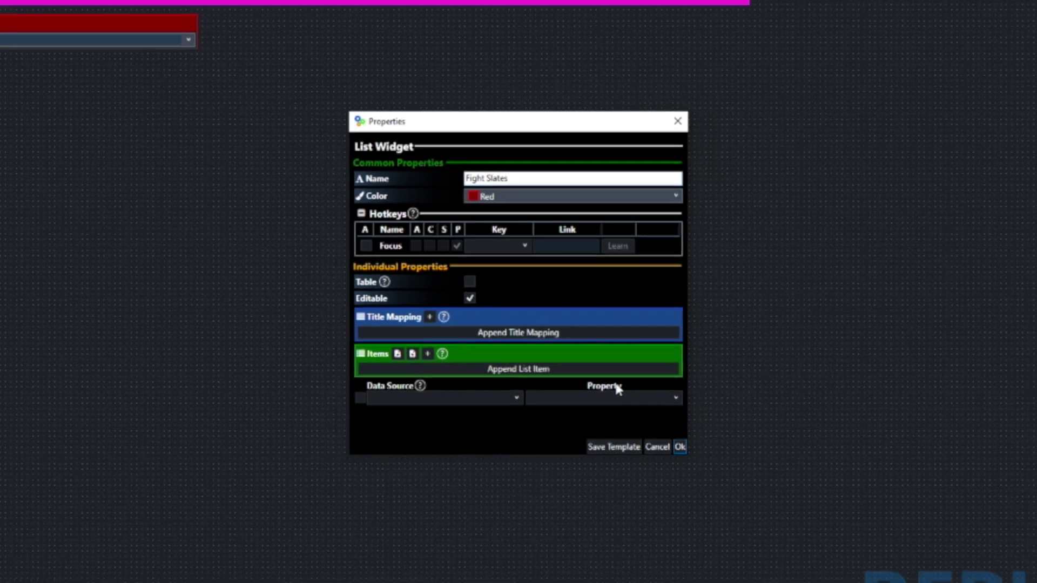
left_click(683, 451)
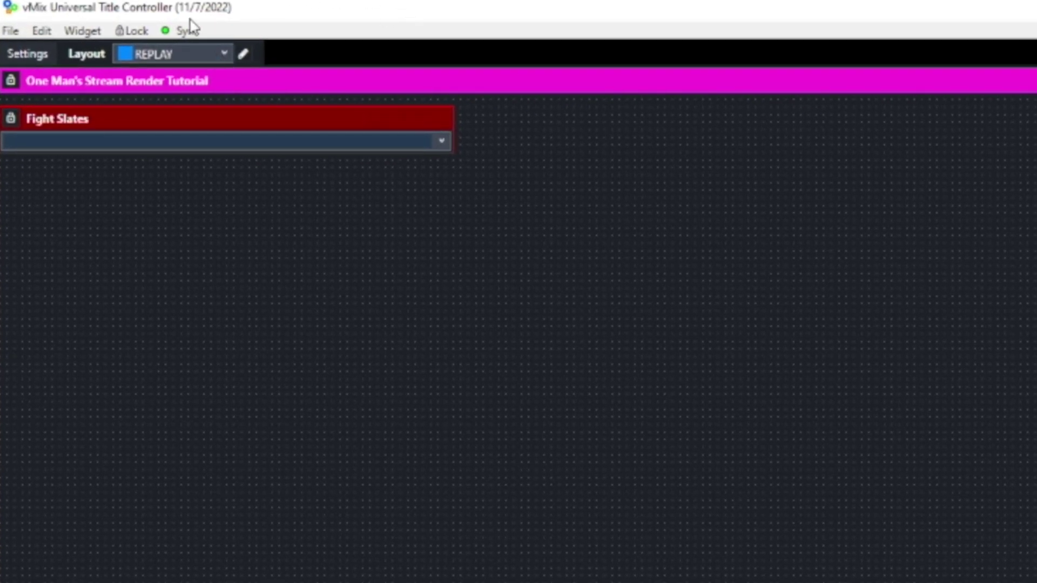
Step: Add a title mapping to imagedisplayinput.gtzip's [IMG] ImagePlaceholder.Source field
left_click(188, 32)
mouse_move(448, 131)
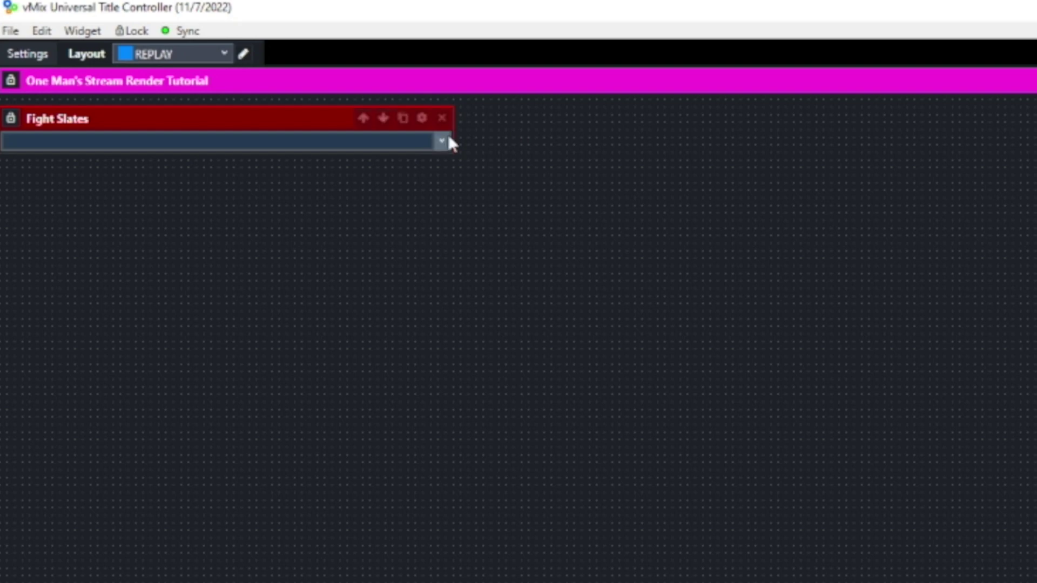
left_click(422, 119)
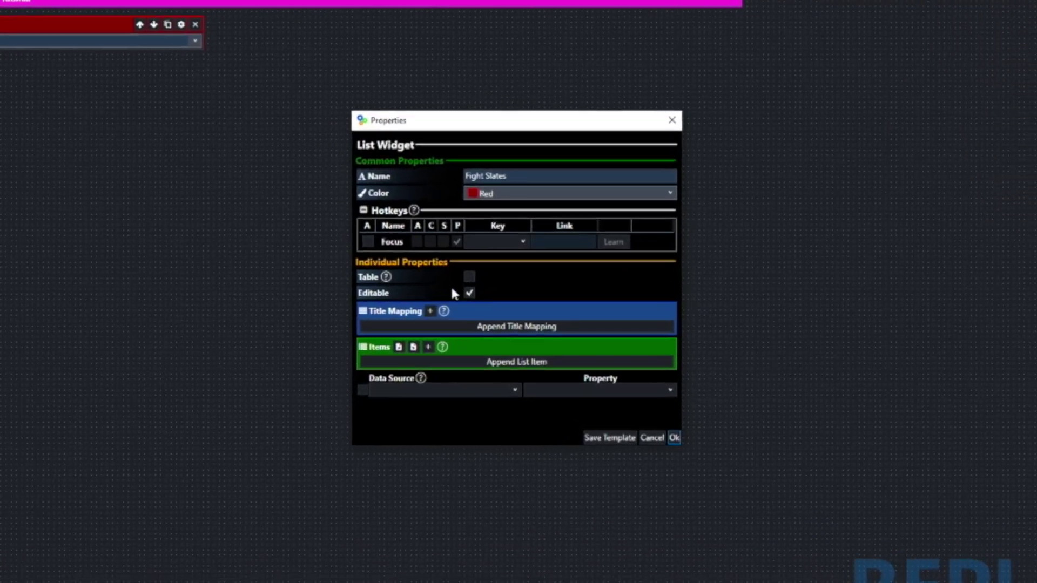
left_click(432, 310)
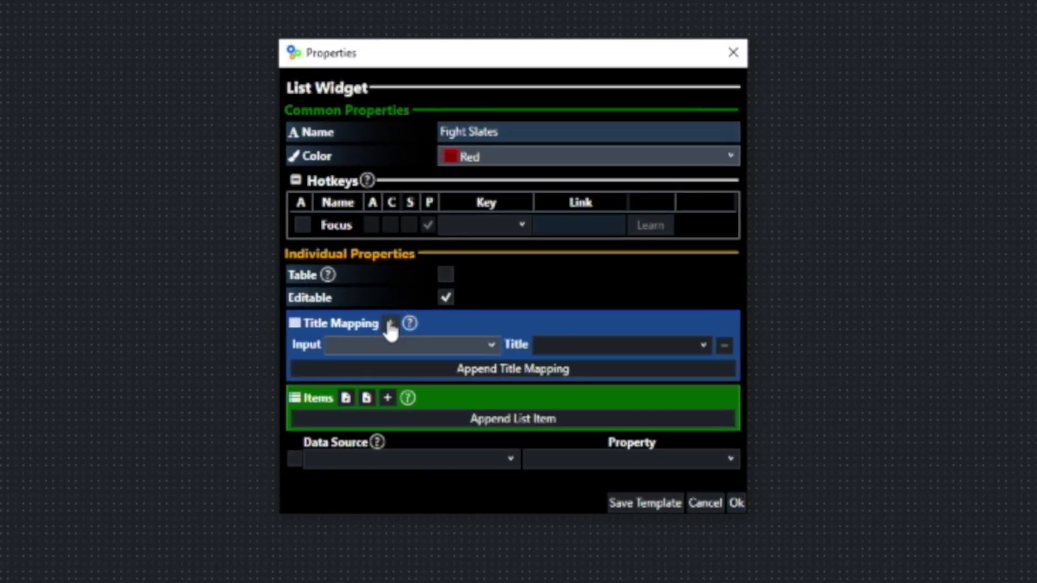
left_click(489, 343)
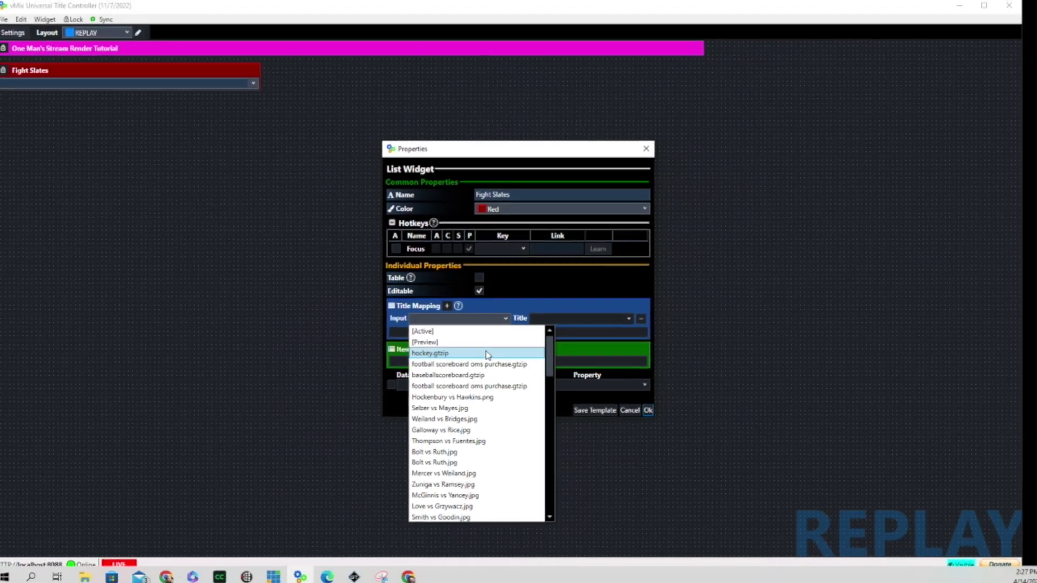
scroll(488, 354, "down", 15)
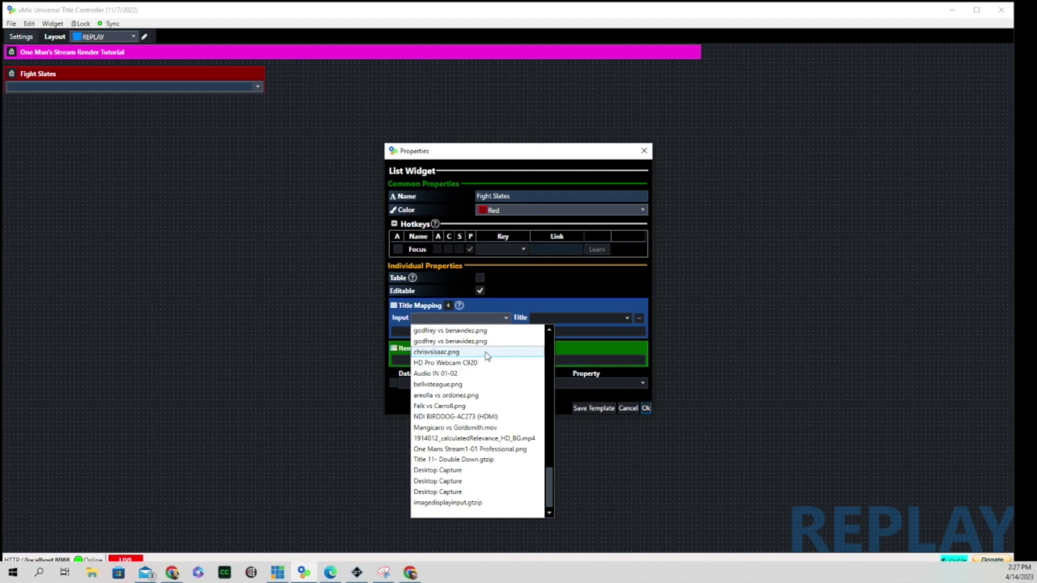
left_click(445, 501)
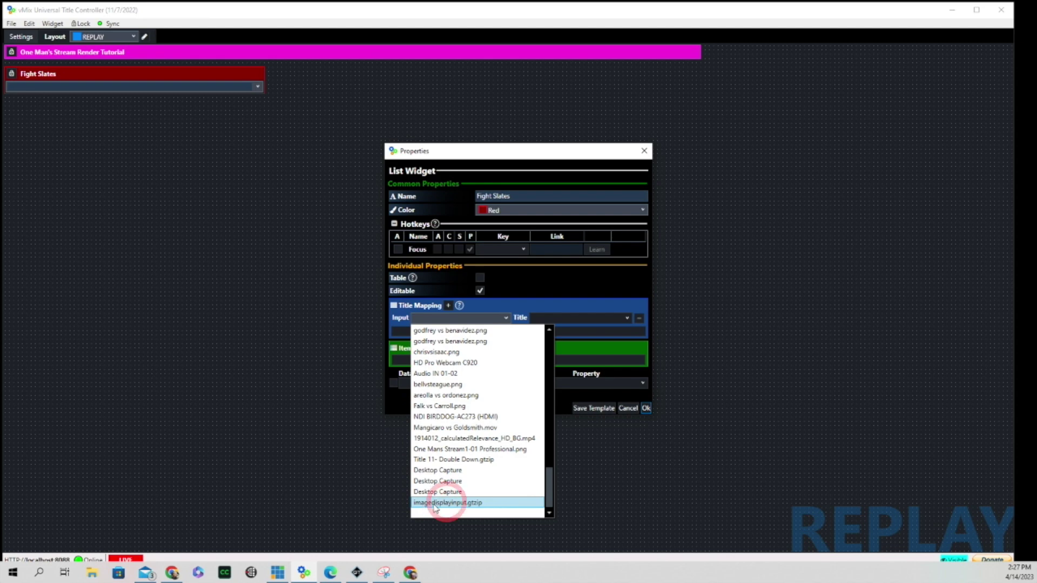
left_click(462, 504)
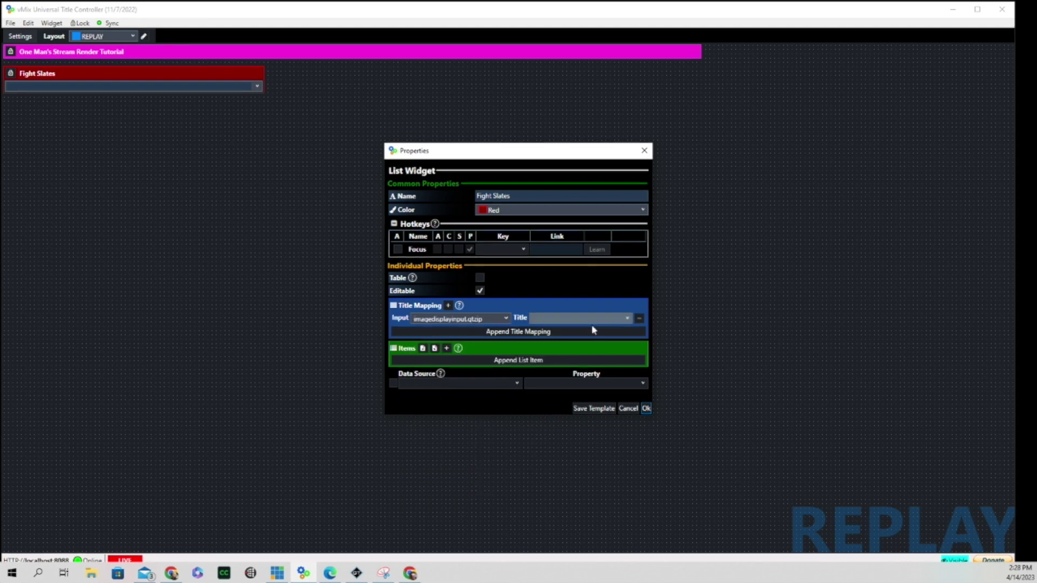
left_click(680, 339)
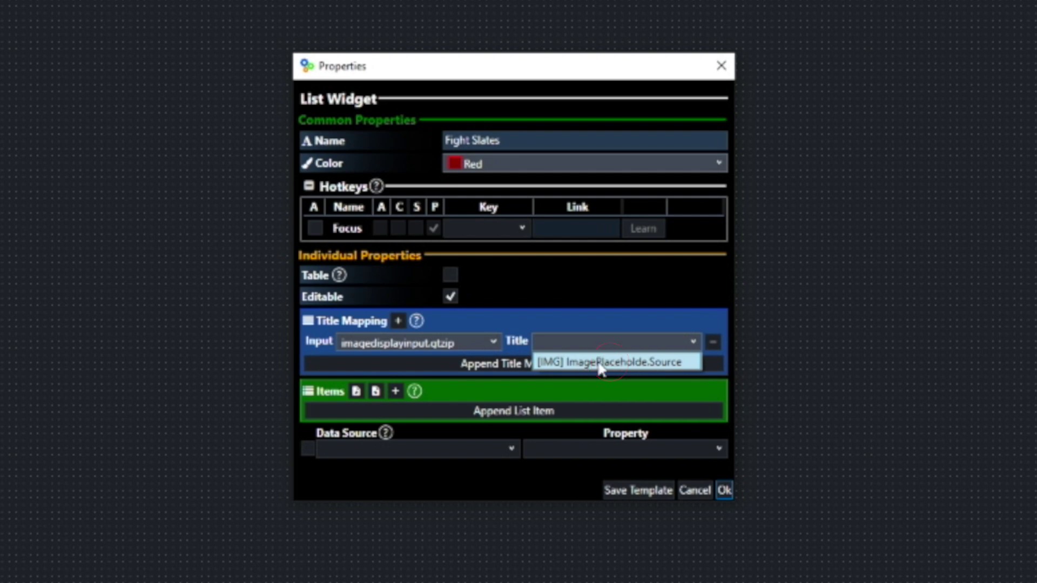
left_click(620, 363)
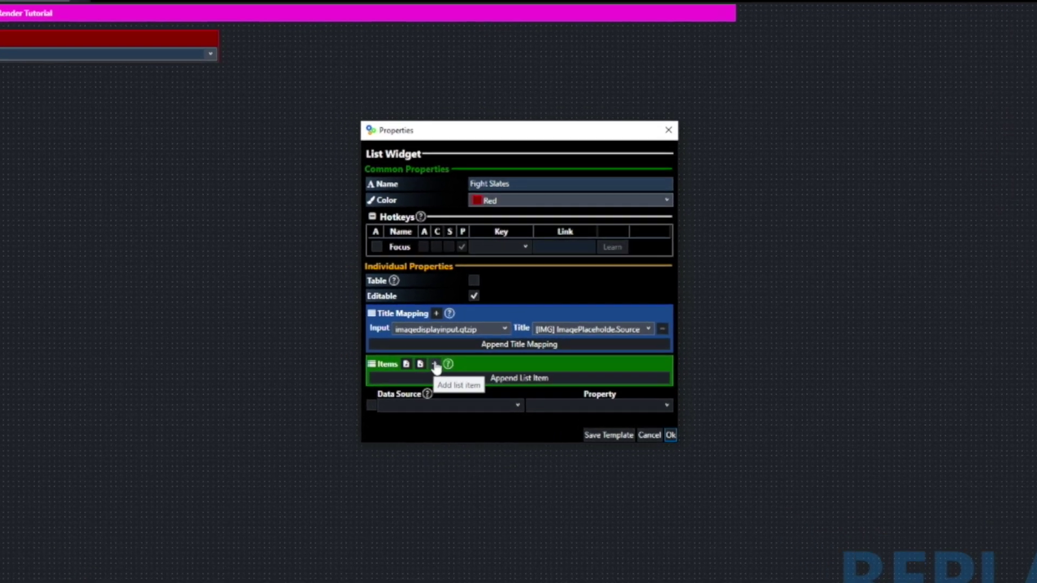
Step: Add three empty list items and paste the first fighter image's path from Downloads into the first
left_click(398, 413)
left_click(398, 413)
left_click(397, 414)
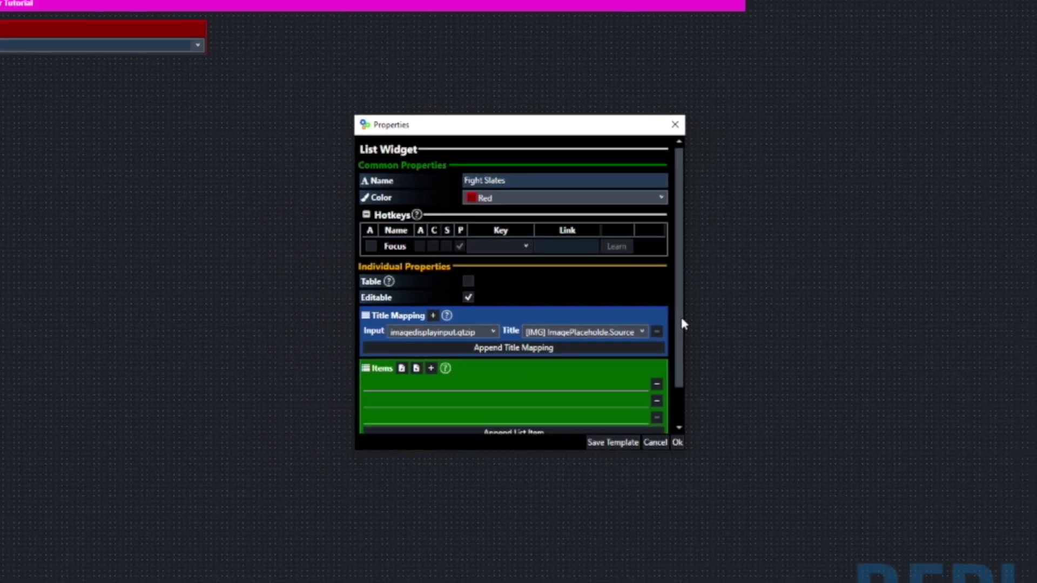
scroll(738, 502, "down", 2)
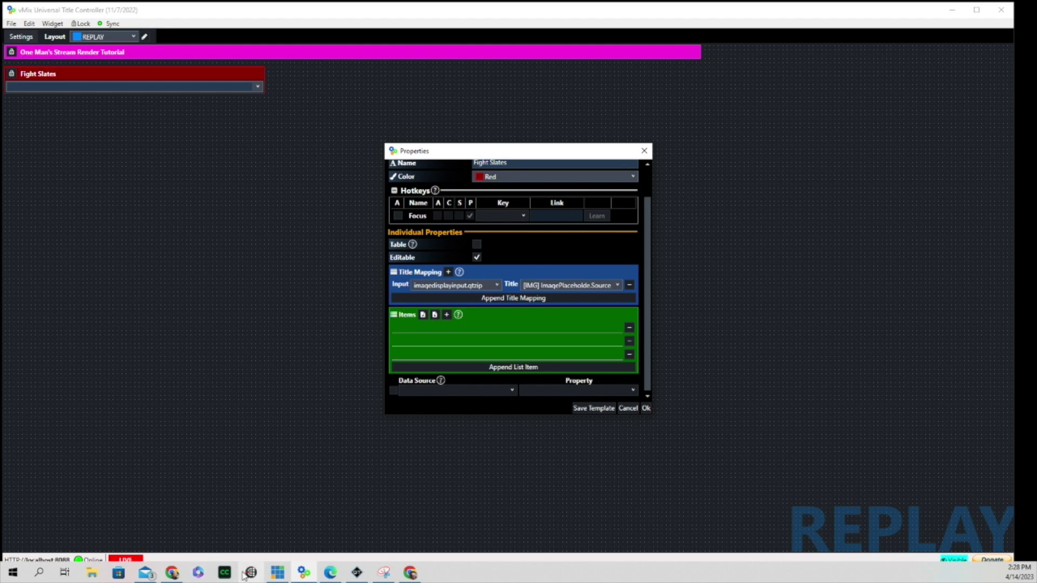
left_click(92, 572)
scroll(236, 400, "down", 5)
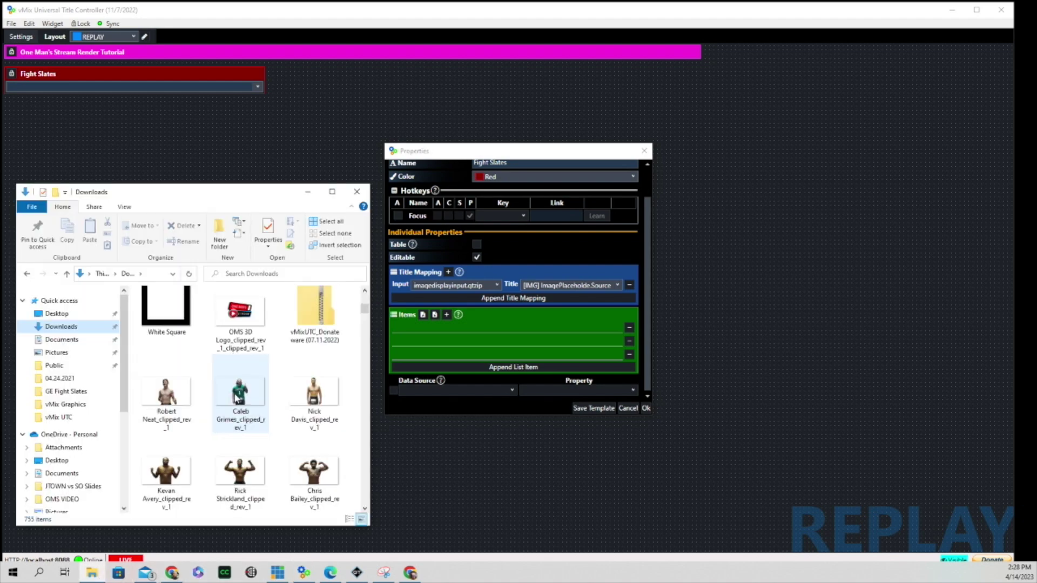
scroll(236, 399, "up", 5)
left_click(345, 370)
scroll(345, 372, "down", 3)
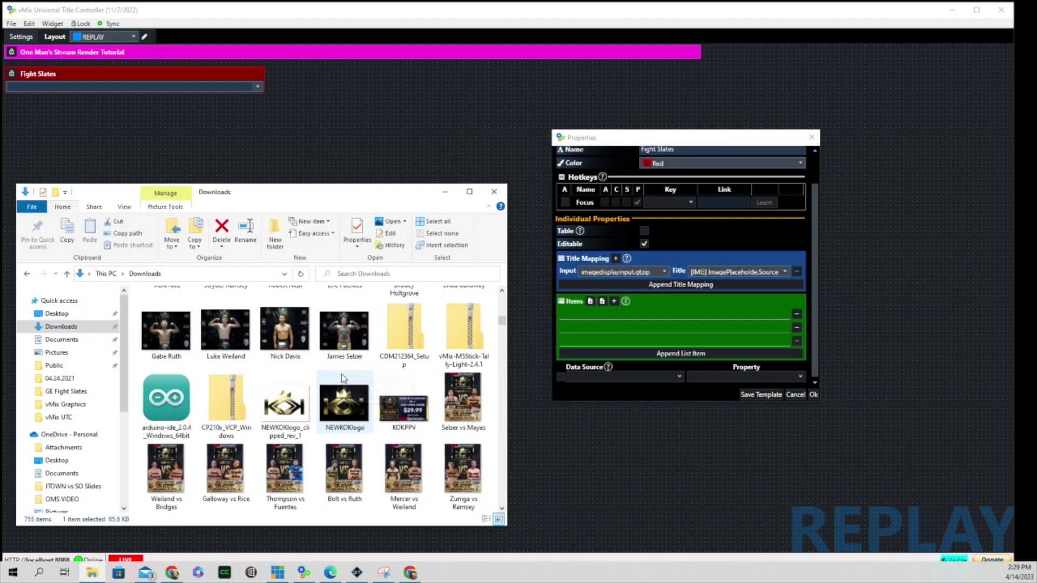
scroll(424, 373, "up", 3)
left_click(471, 389)
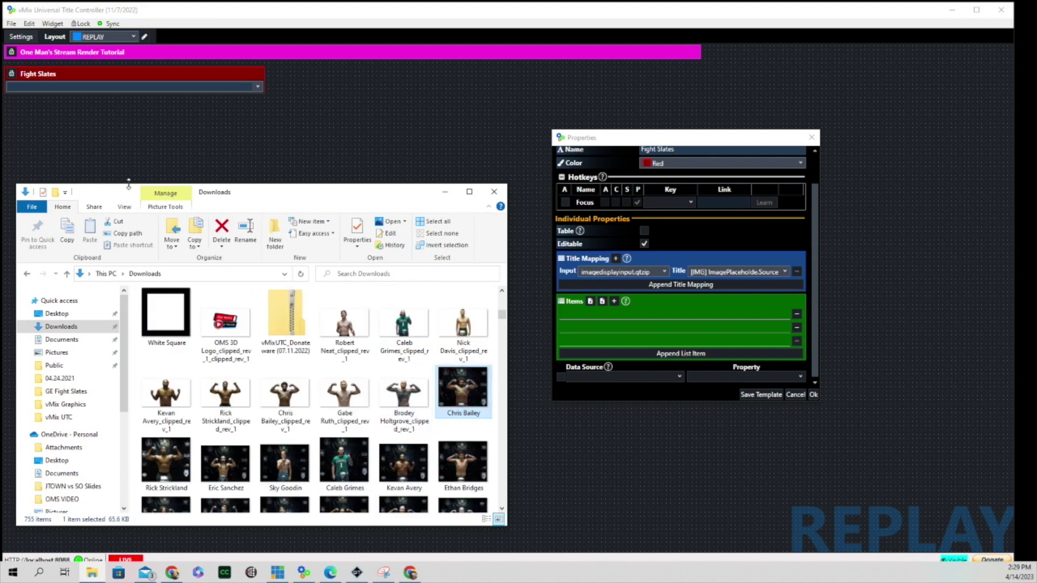
left_click(128, 234)
left_click(570, 313)
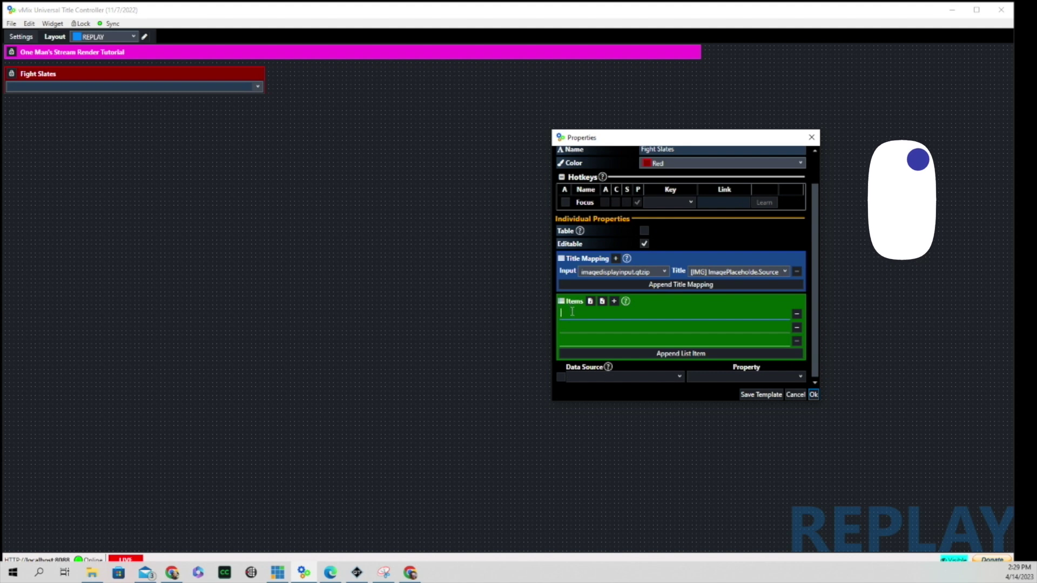
right_click(572, 311)
left_click(600, 345)
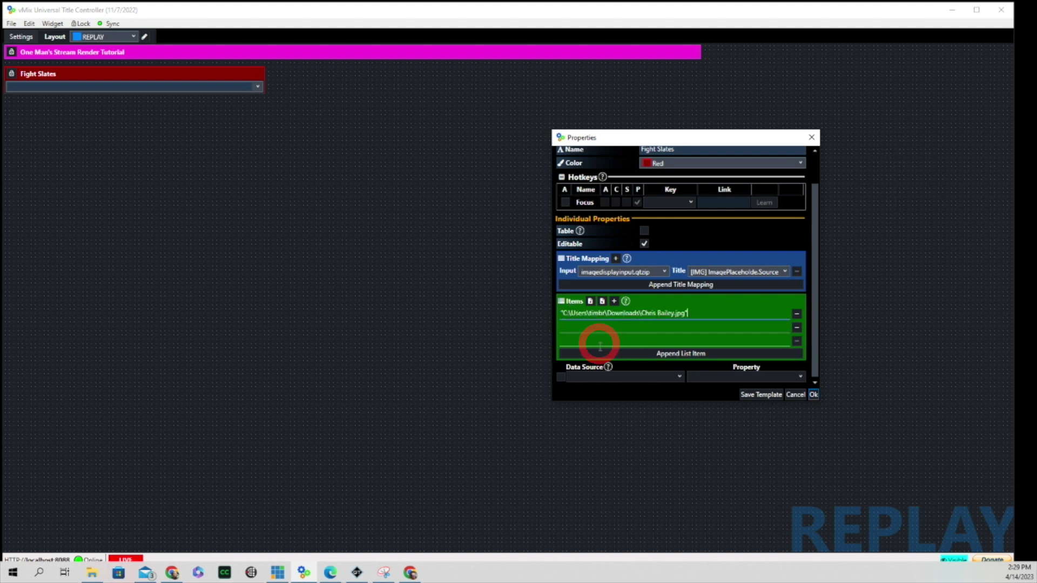
Step: Paste the second fighter image's file path into the second list item
left_click(93, 575)
scroll(259, 361, "down", 2)
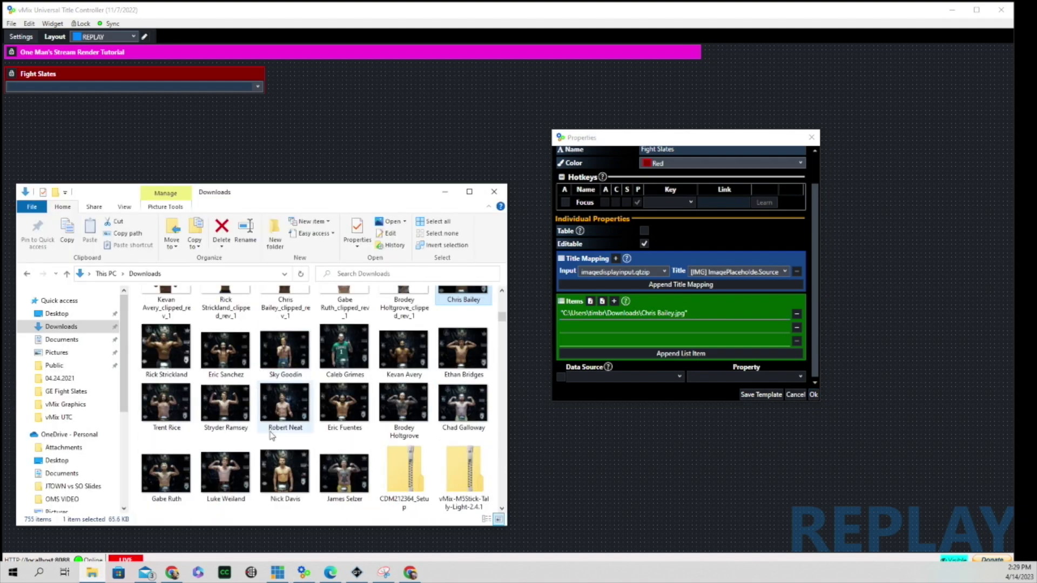
left_click(406, 358)
left_click(123, 238)
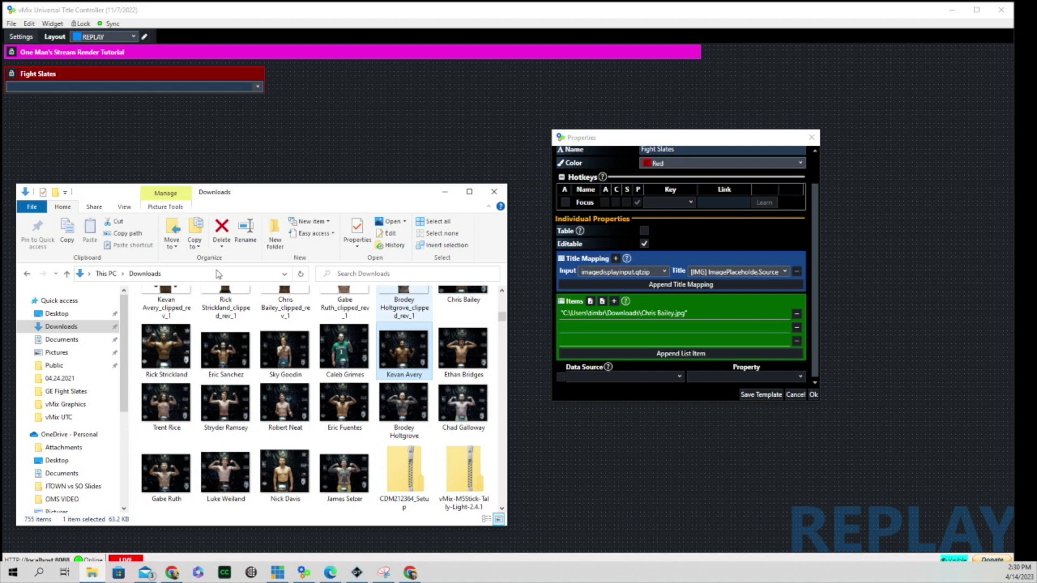
left_click(573, 327)
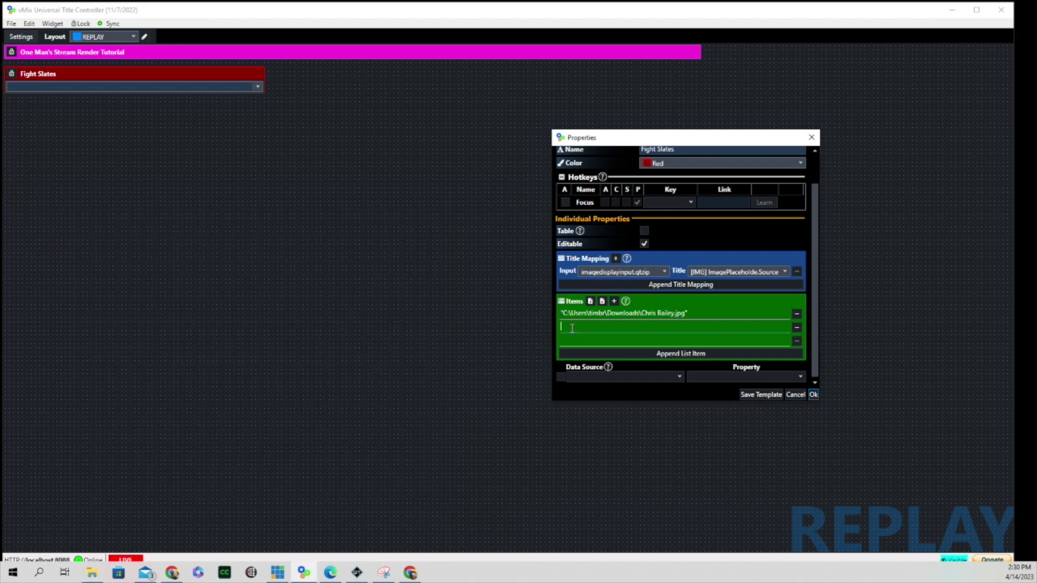
right_click(570, 327)
left_click(603, 360)
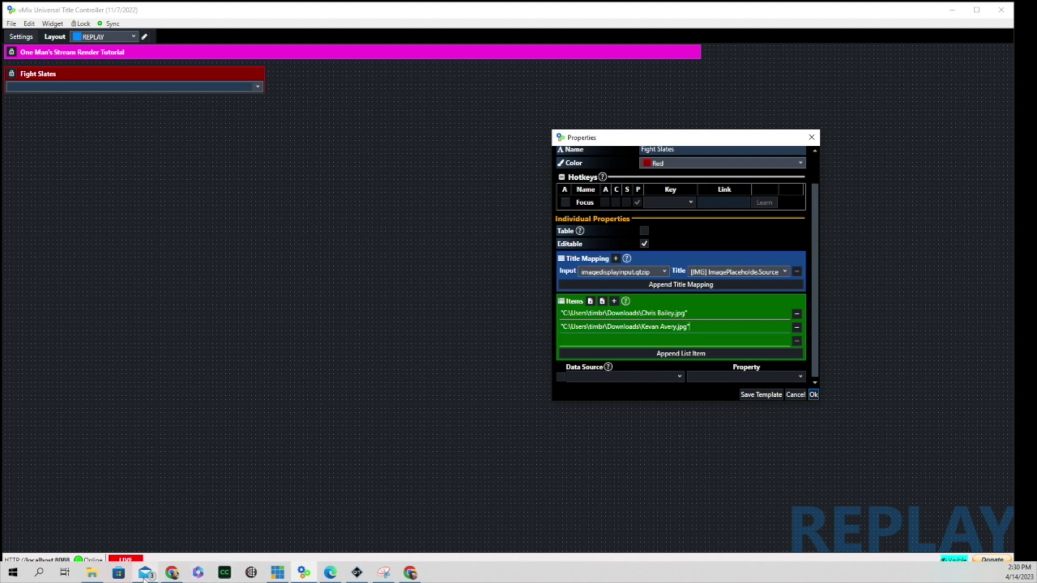
Step: Paste the KOKFightPoster1.jpg file path into the third list item
left_click(92, 573)
left_click(285, 318)
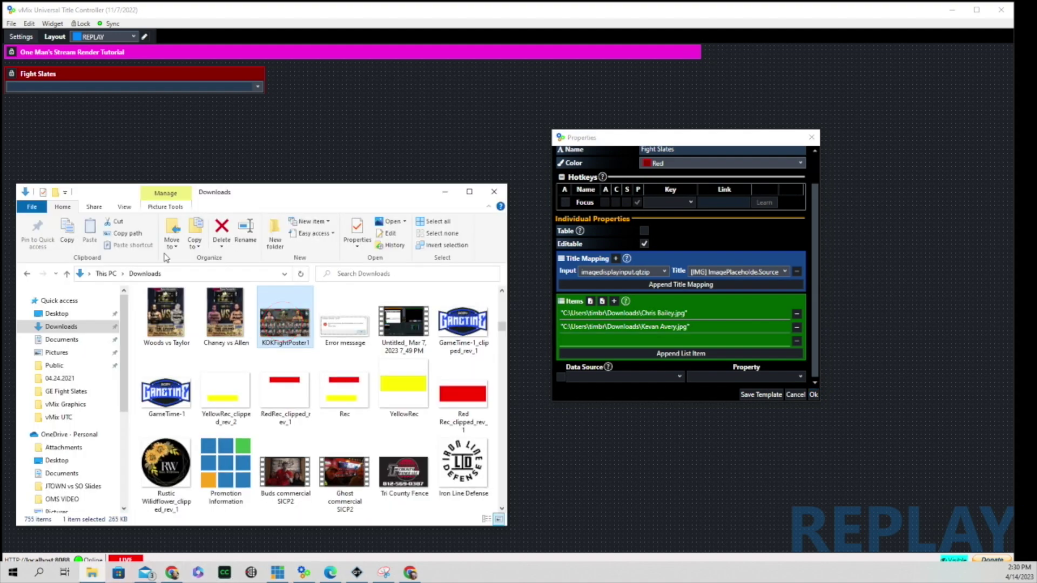
left_click(129, 235)
left_click(576, 340)
right_click(577, 343)
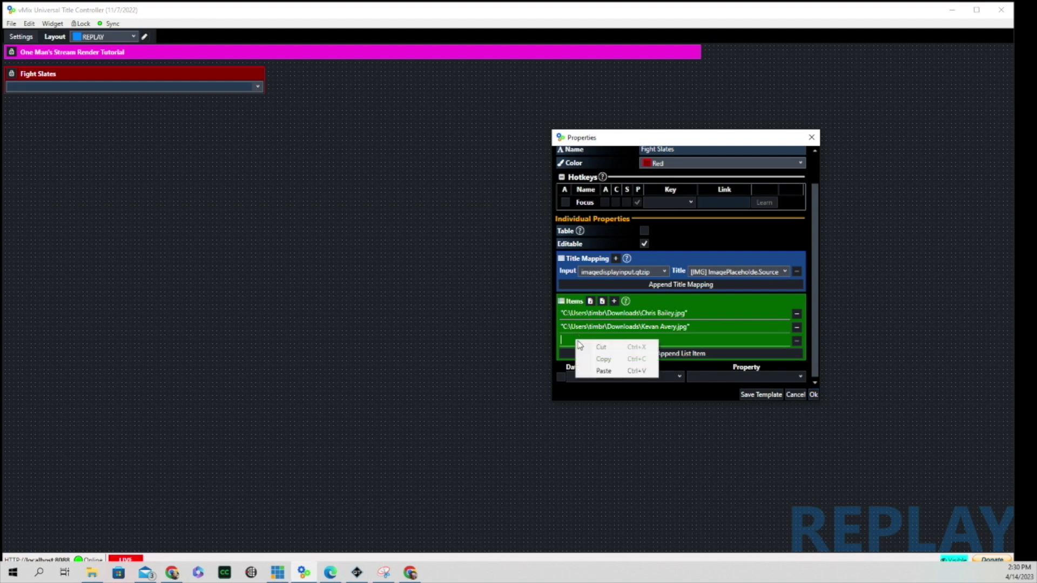
left_click(608, 368)
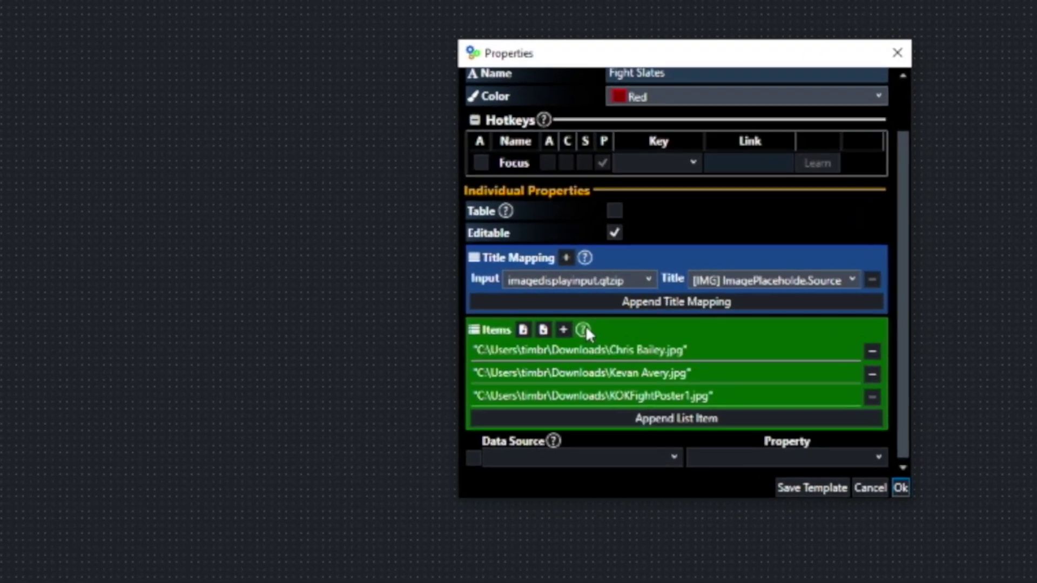
Step: Remove the leading and trailing quotes from all three paths and save the list
left_click(480, 347)
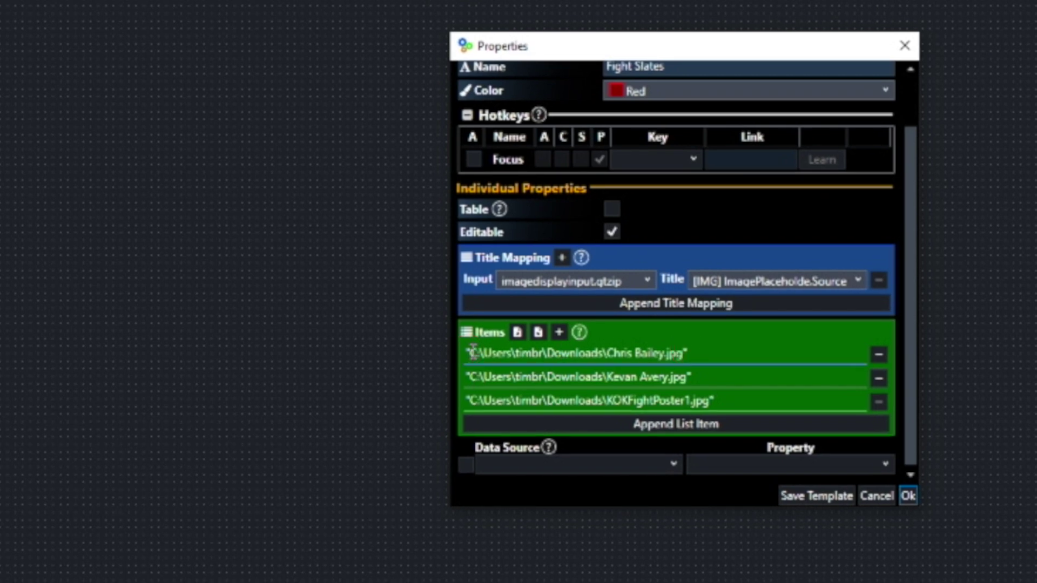
key("BackSpace")
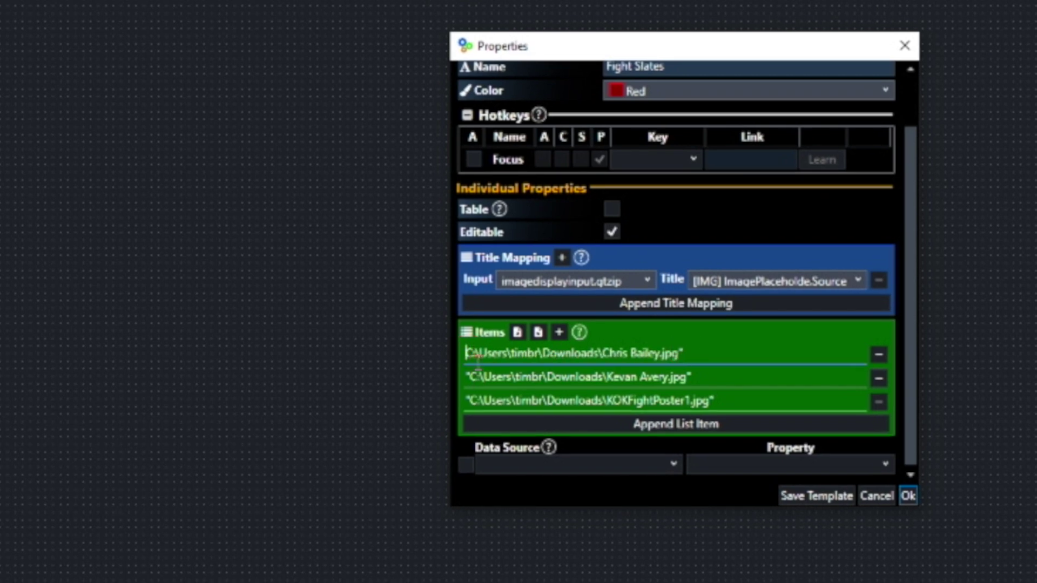
left_click(468, 376)
key("BackSpace")
left_click(471, 400)
key("BackSpace")
left_click(684, 353)
key("BackSpace")
left_click(690, 377)
key("BackSpace")
left_click(718, 402)
key("BackSpace")
left_click(908, 495)
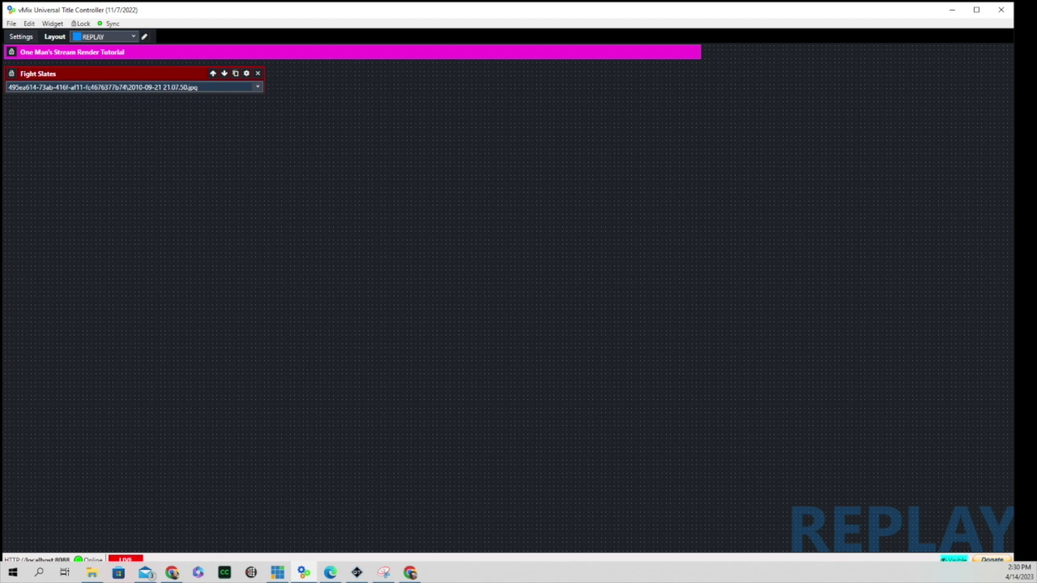
Step: Add an NDI Monitor widget from External Data, place it on the layout and widen it
left_click(52, 24)
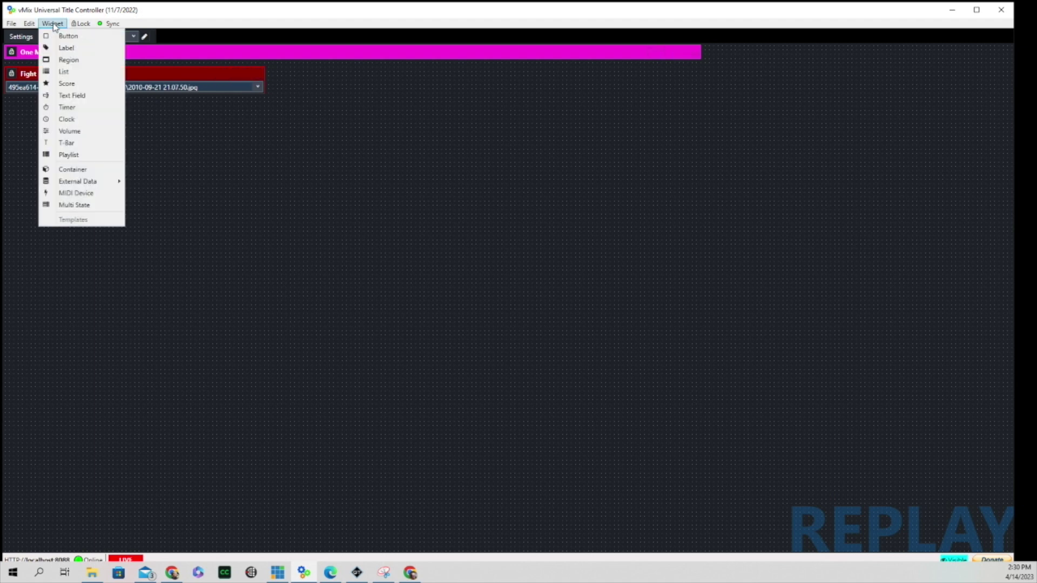
mouse_move(65, 184)
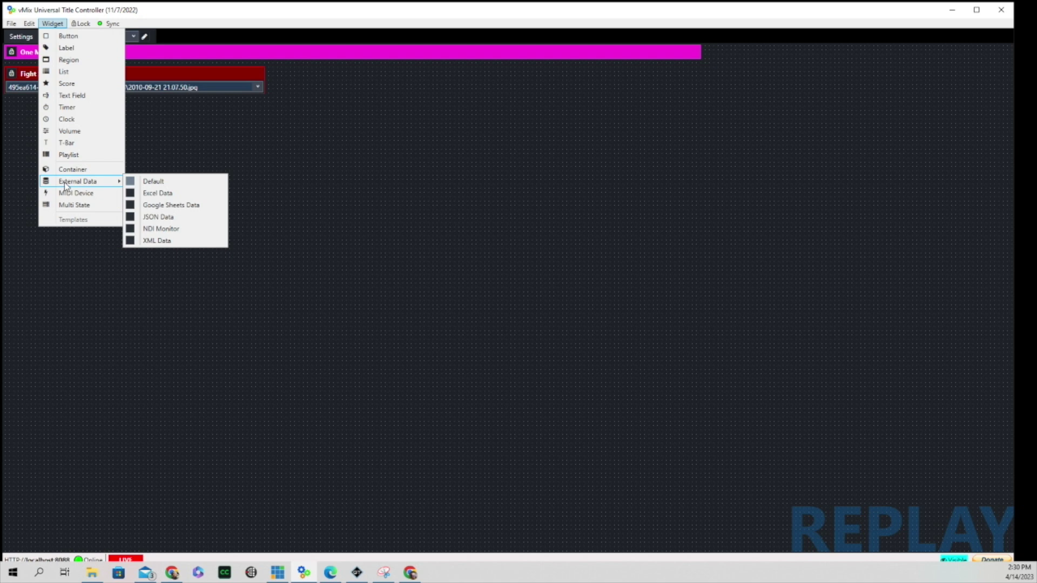
left_click(161, 228)
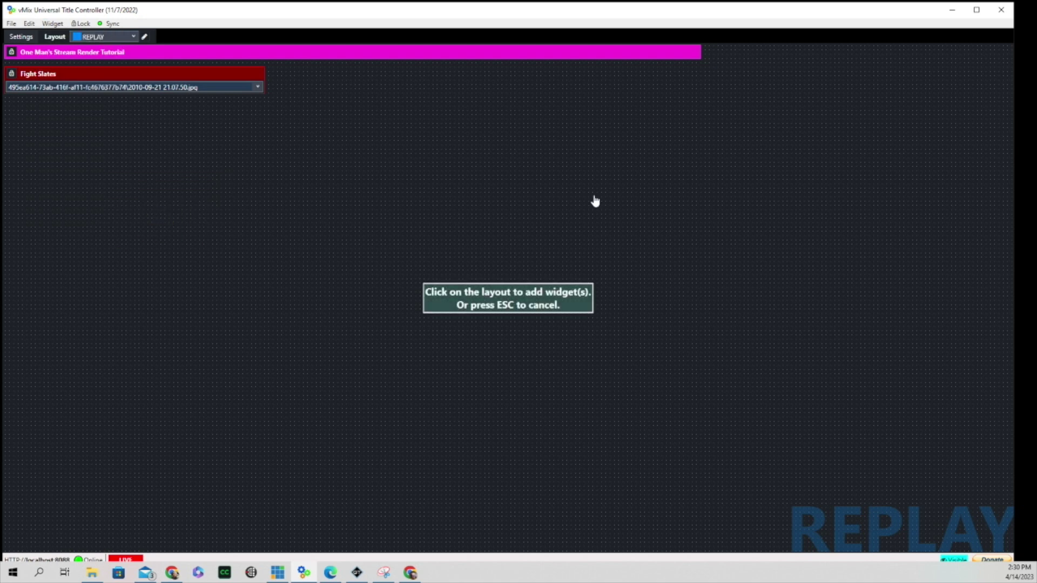
left_click(572, 156)
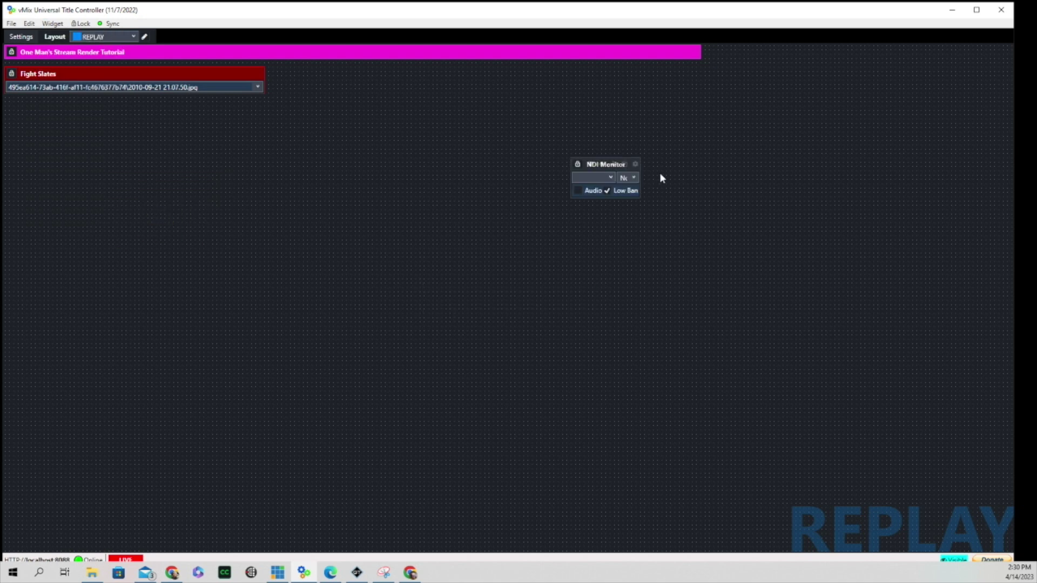
left_click_drag(642, 172, 897, 178)
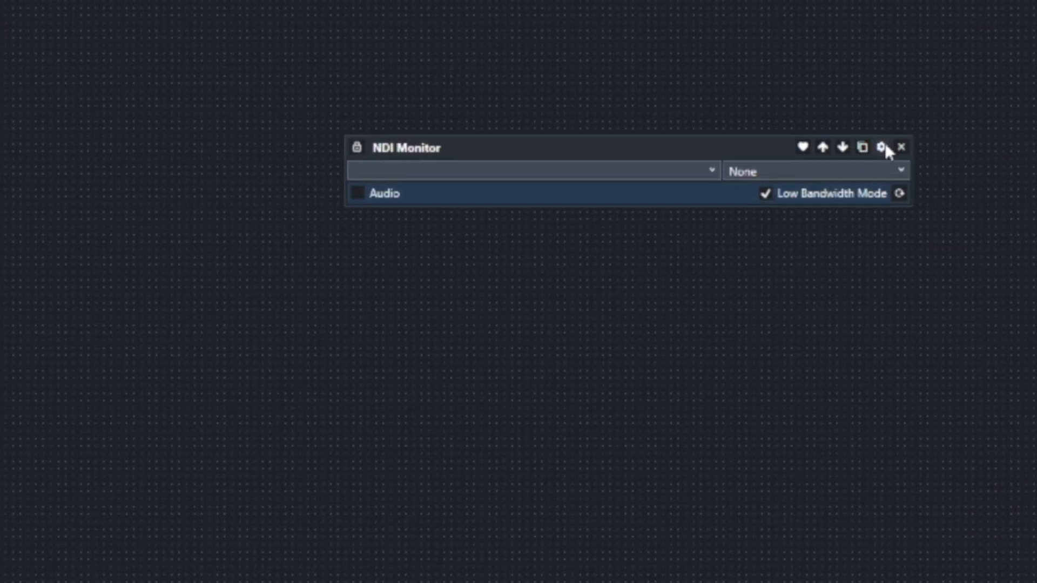
Step: Review the NDI Monitor's properties, including the data file path setting, then close them
left_click(881, 147)
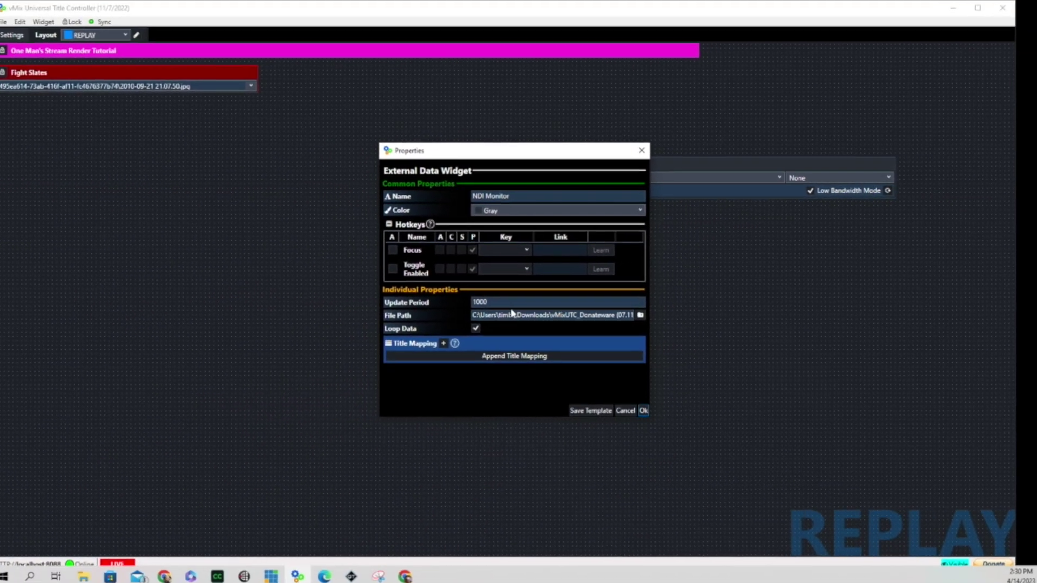
left_click(523, 318)
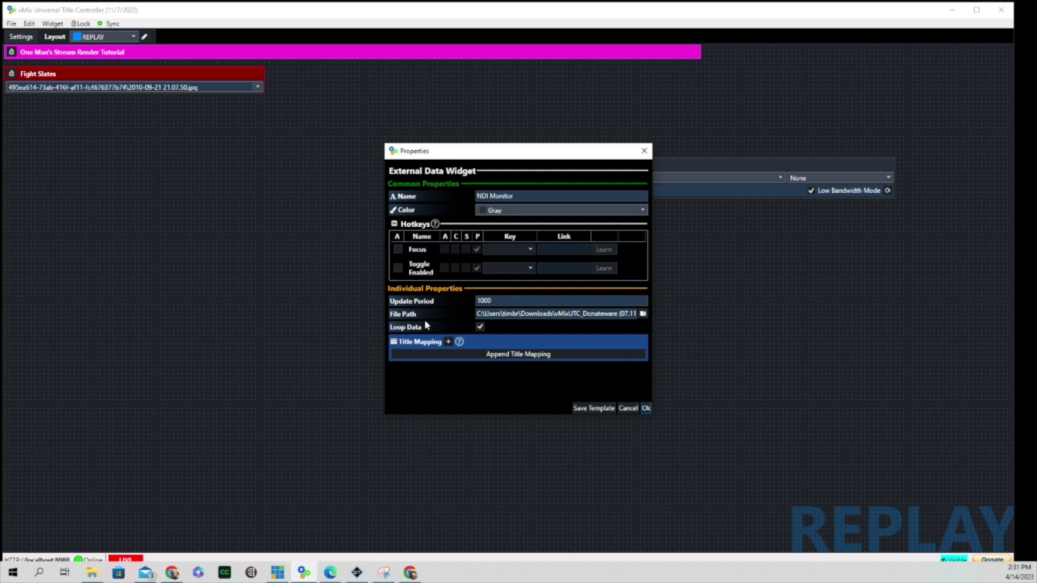
left_click(644, 315)
left_click(646, 408)
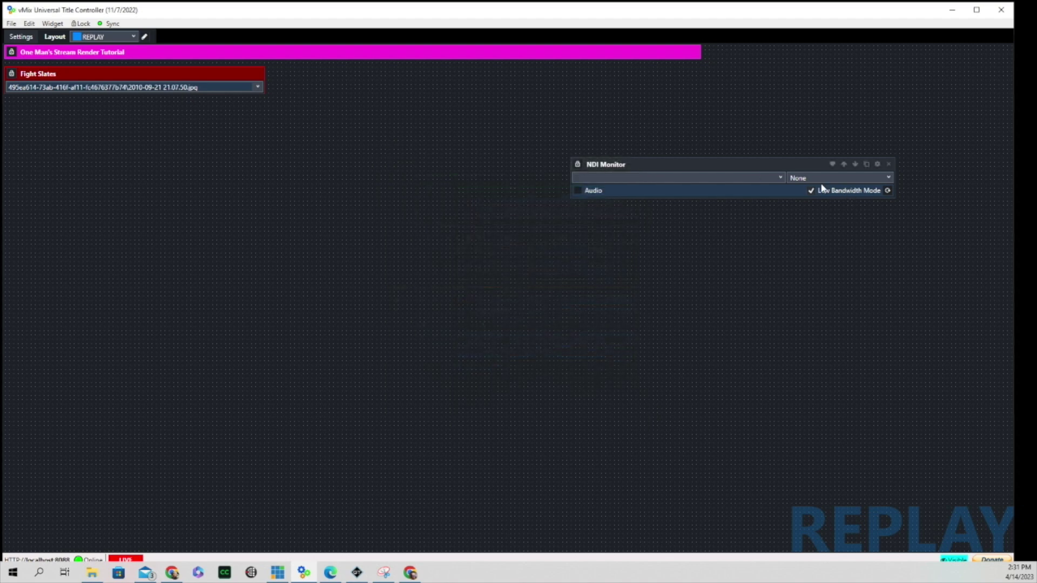
Step: Set the NDI Monitor's source to vMix - Output 1
left_click(812, 180)
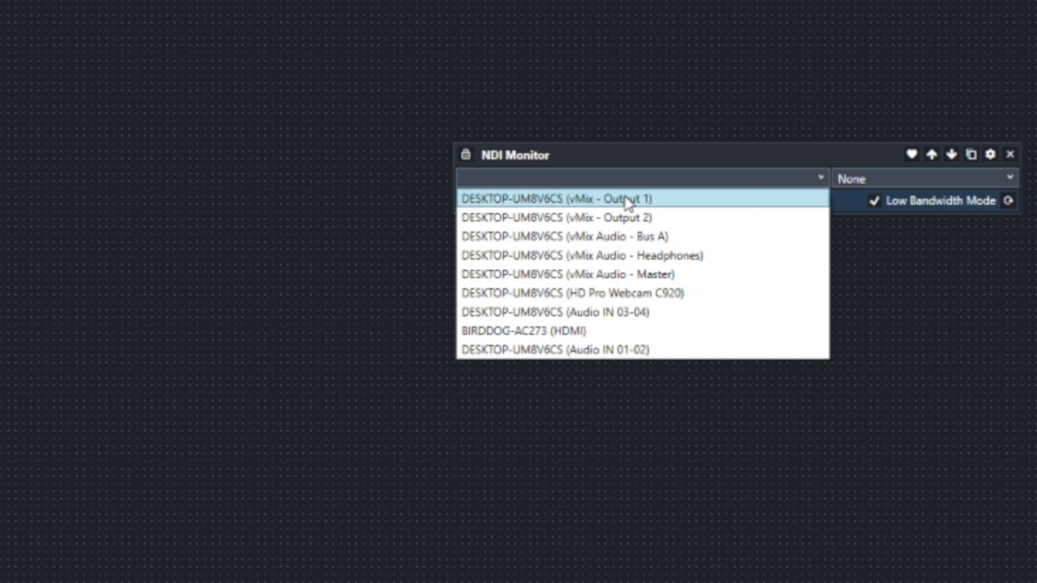
left_click(625, 200)
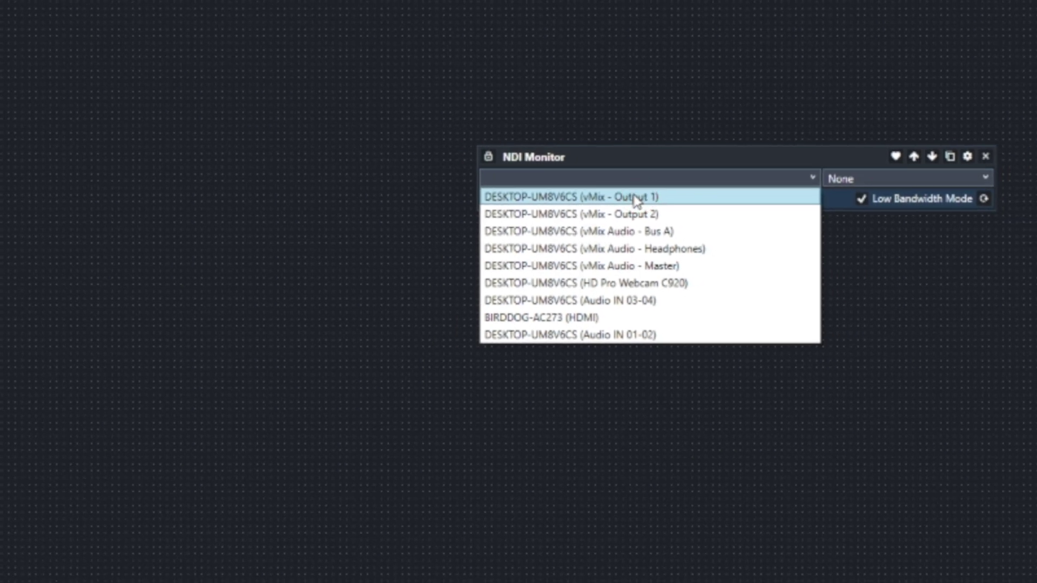
left_click(594, 195)
Step: Move the NDI Monitor beside the Fight Slates list and enlarge its preview, then switch to vMix
left_click_drag(731, 168, 458, 76)
left_click_drag(621, 257, 700, 257)
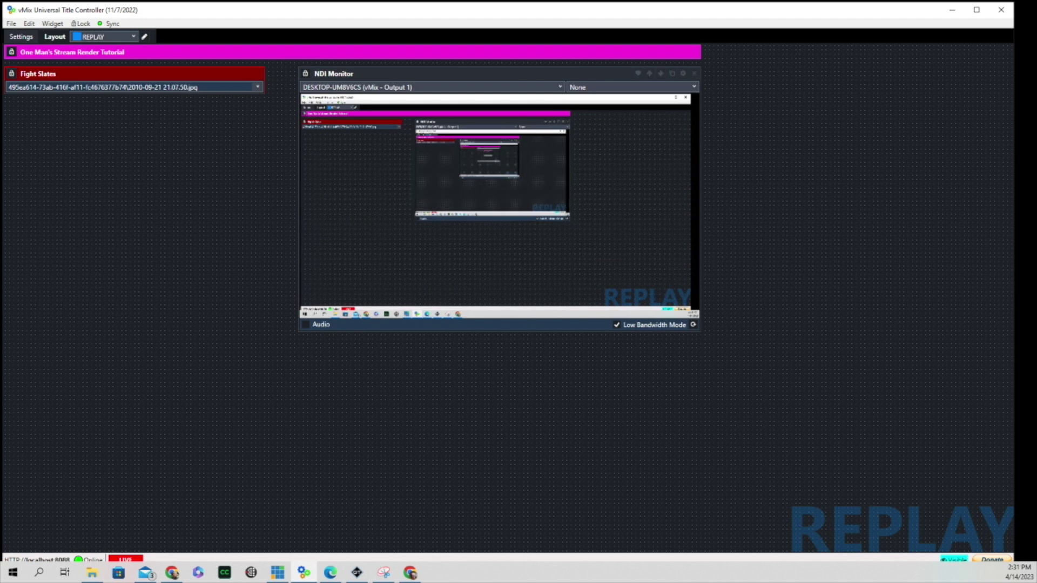
key("alt+Tab")
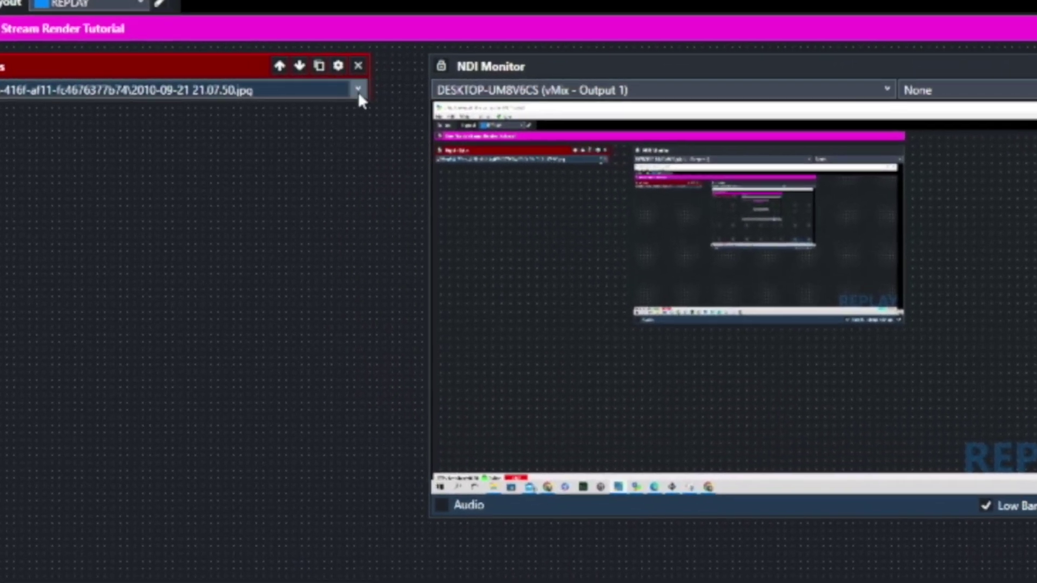
Step: Load Chris Bailey.jpg from the Fight Slates dropdown into the title
left_click(357, 89)
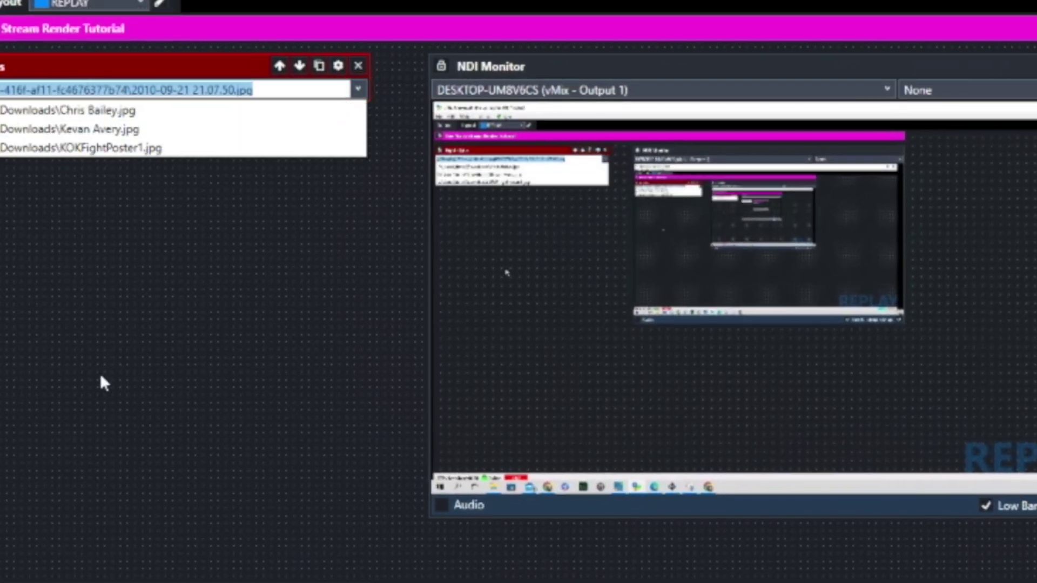
left_click(59, 110)
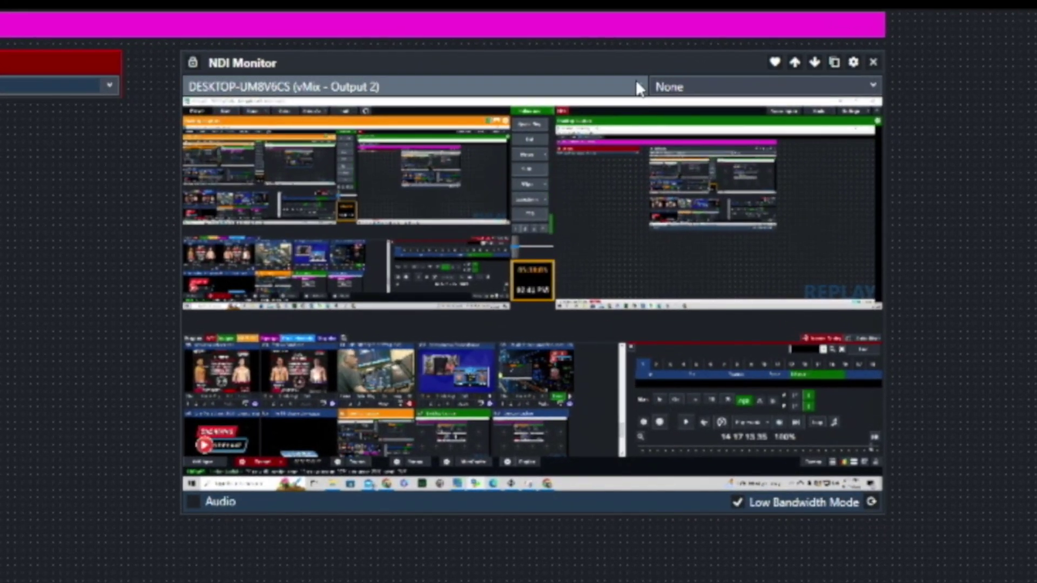
Step: Keep the NDI Monitor's source on vMix - Output 2
left_click(636, 86)
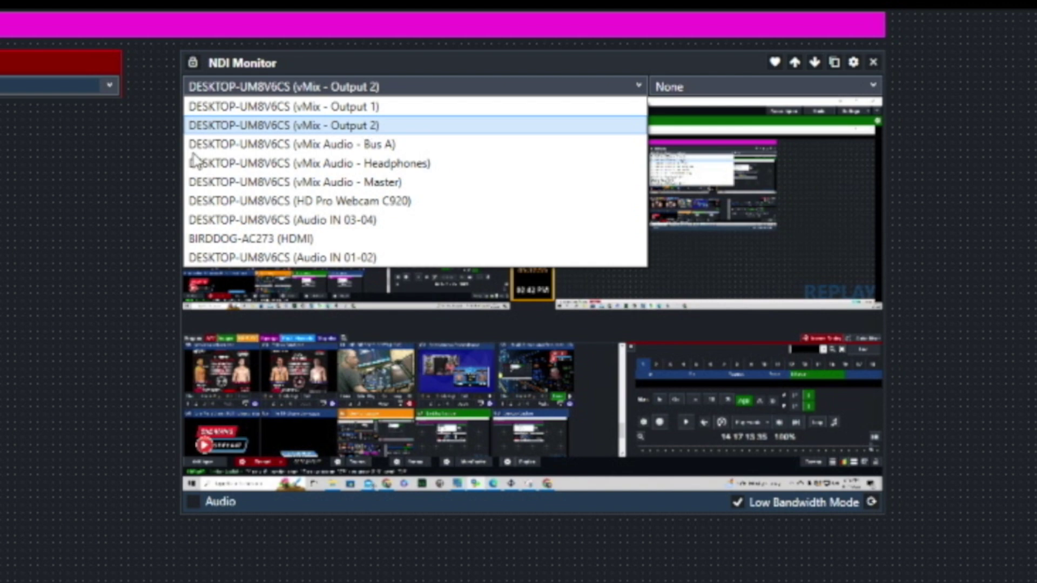
left_click(398, 129)
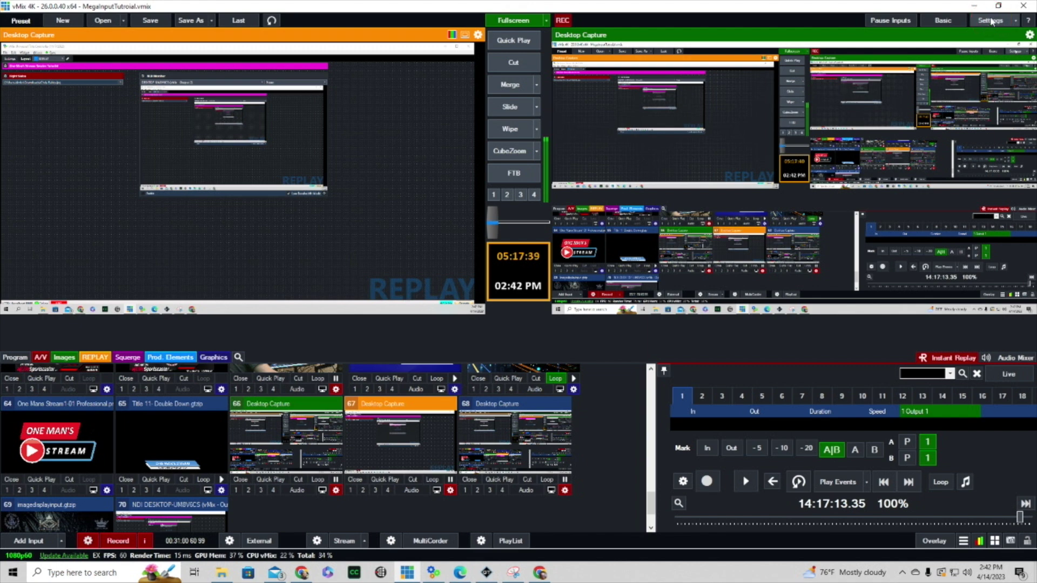
Step: Open vMix Settings at the Outputs / NDI / SRT page
left_click(988, 20)
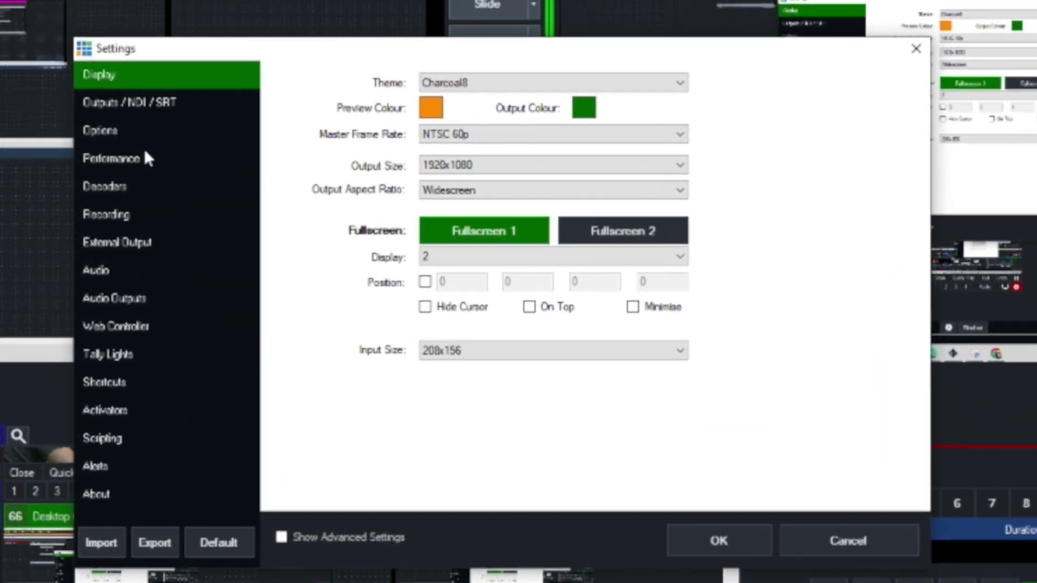
left_click(204, 129)
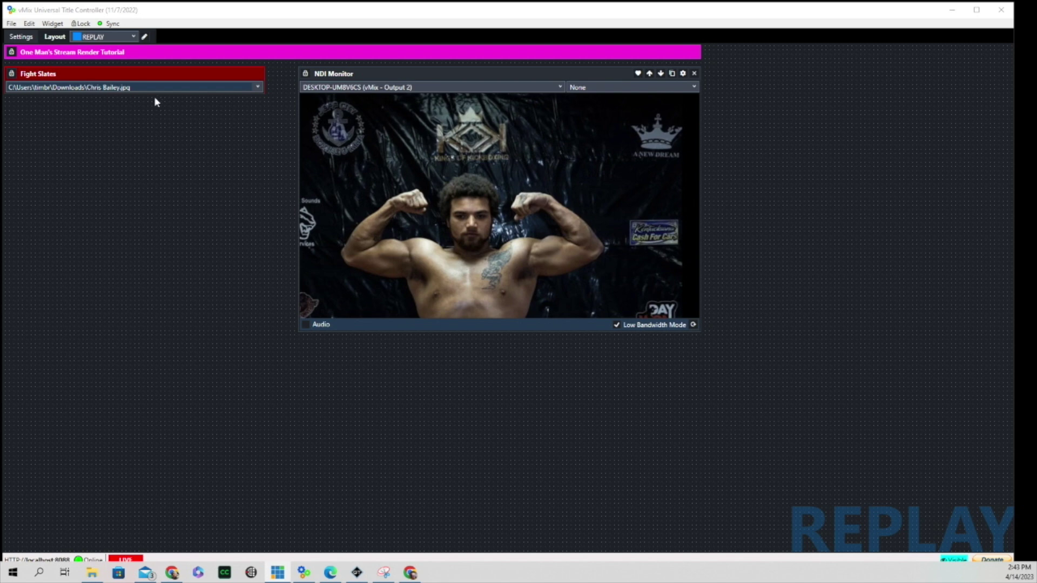
Step: Show the second fighter's image, then KOKFightPoster1.jpg, and open the Fight Slates list settings
left_click(257, 87)
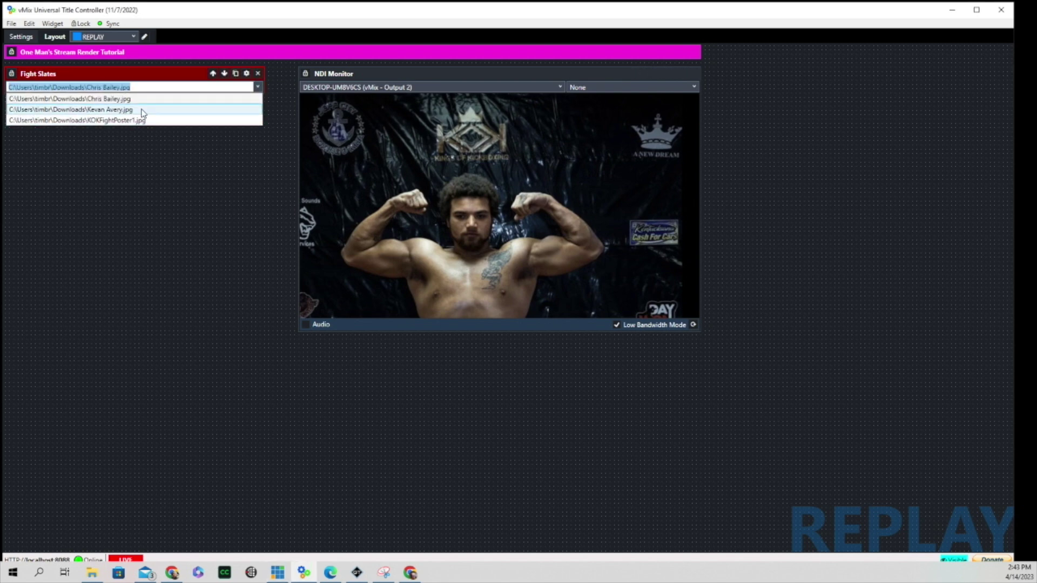
left_click(141, 109)
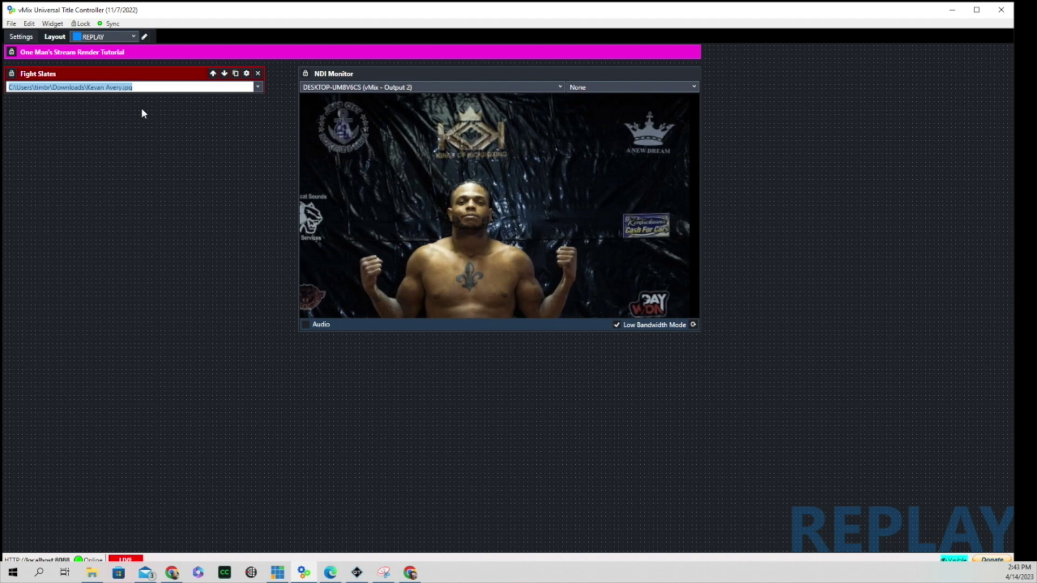
left_click(258, 88)
left_click(166, 120)
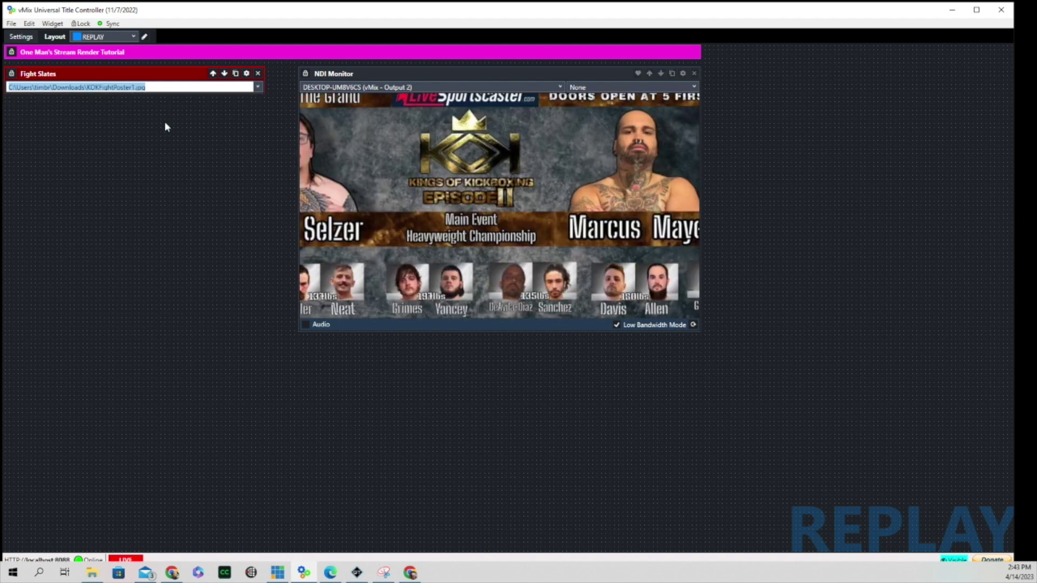
left_click(246, 73)
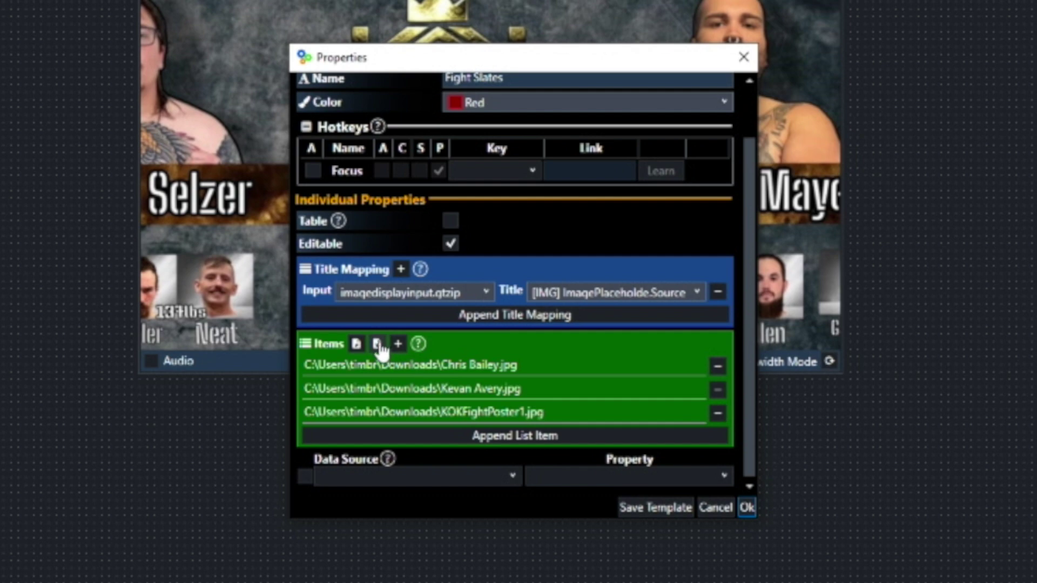
Step: Load the Football Logos 2022-23 list into the Fight Slates items, widen the dialog, and save
left_click(424, 320)
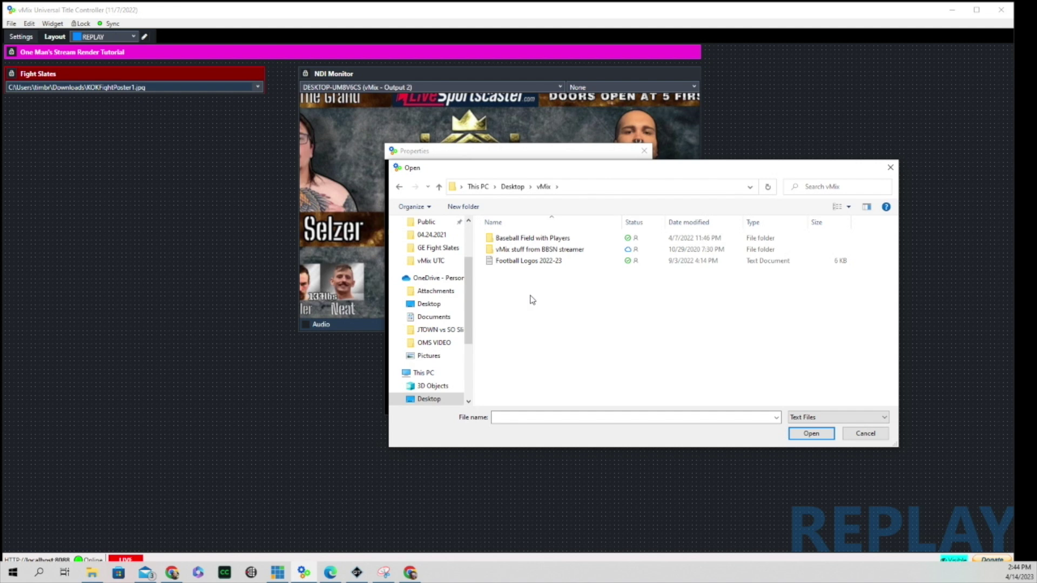
left_click(533, 263)
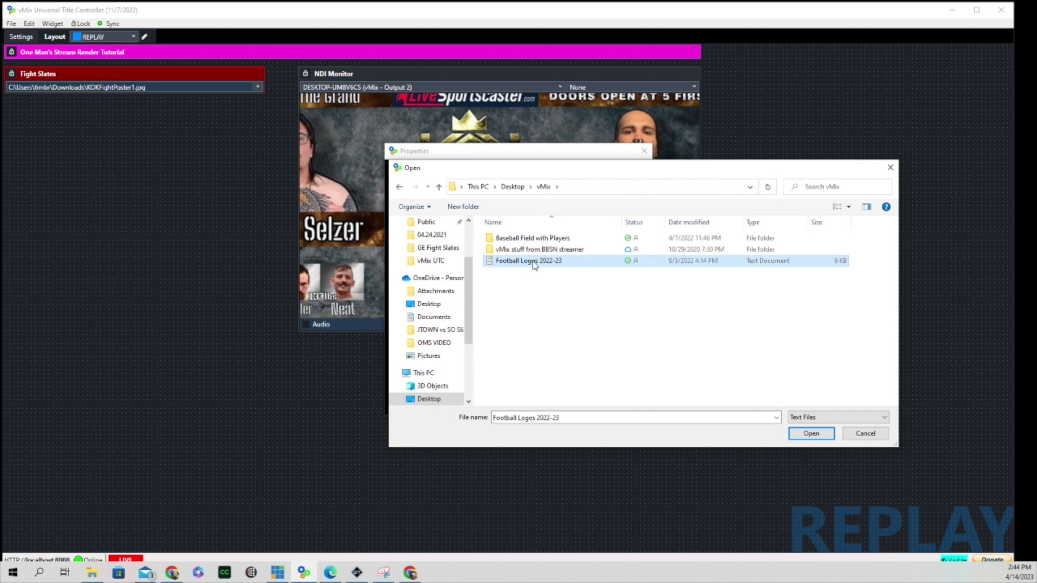
left_click(810, 433)
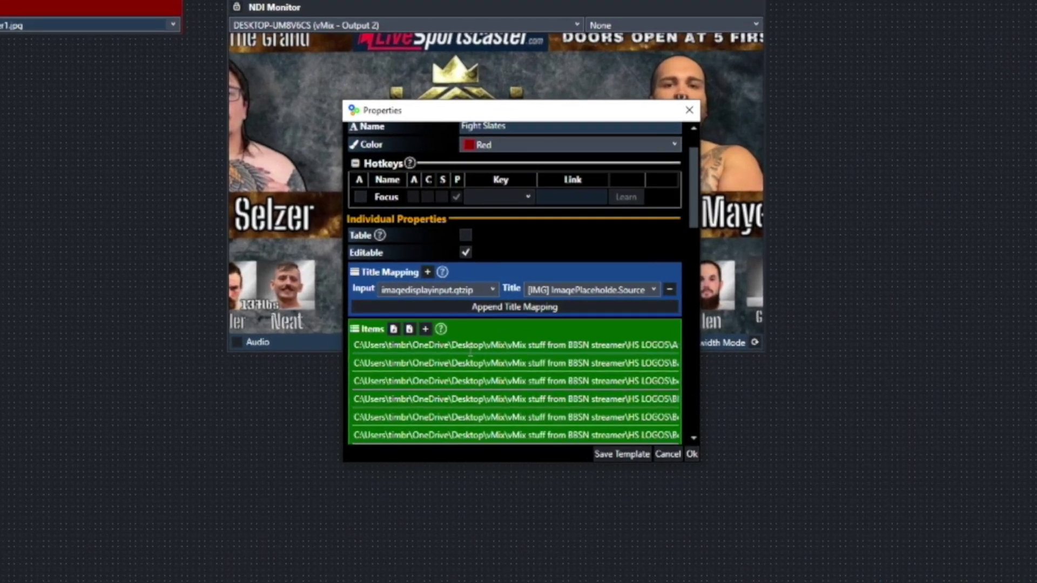
scroll(480, 331, "down", 1)
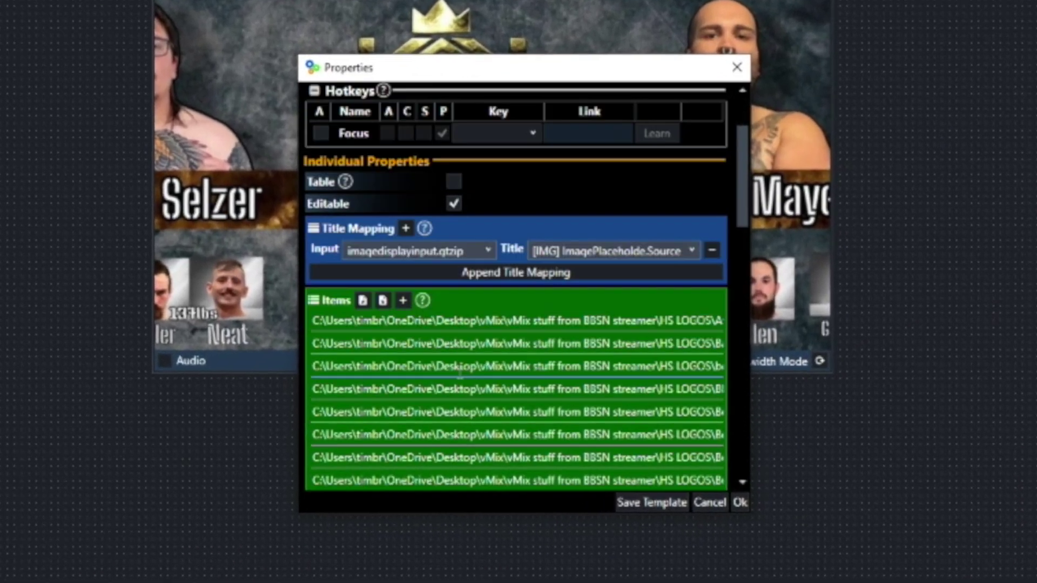
scroll(460, 373, "down", 5)
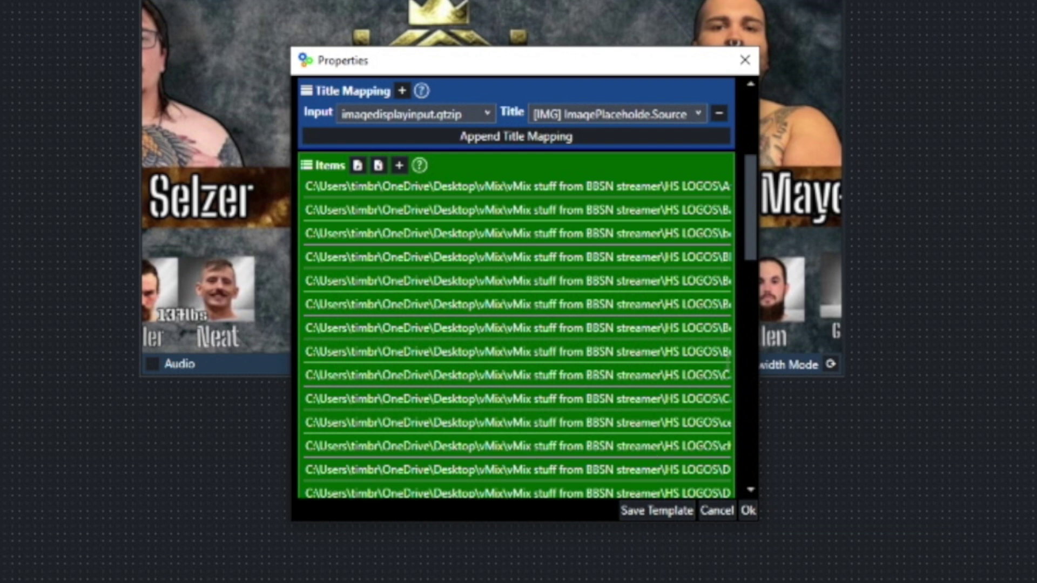
left_click_drag(759, 403, 1035, 412)
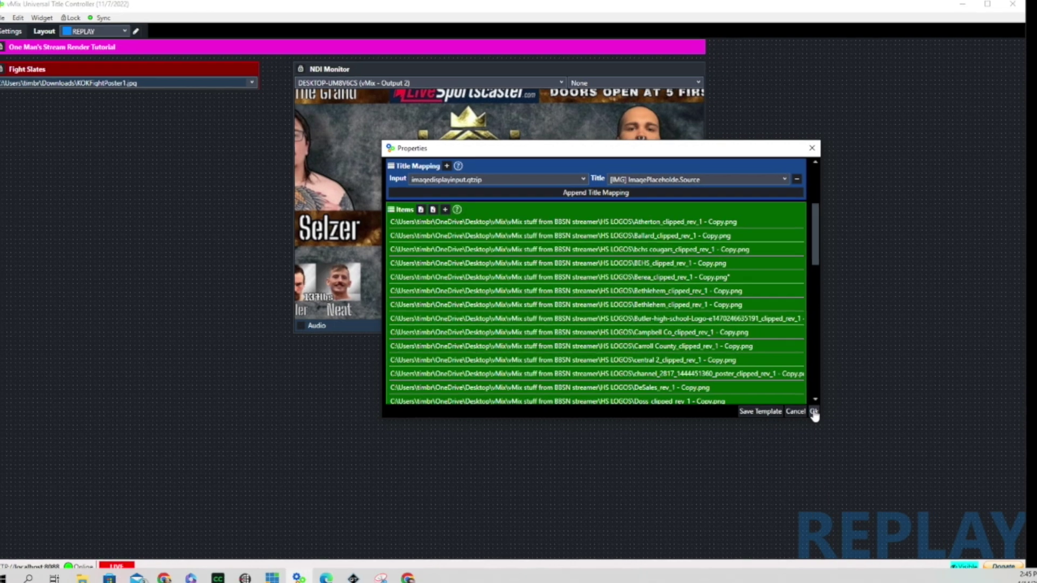
left_click(814, 411)
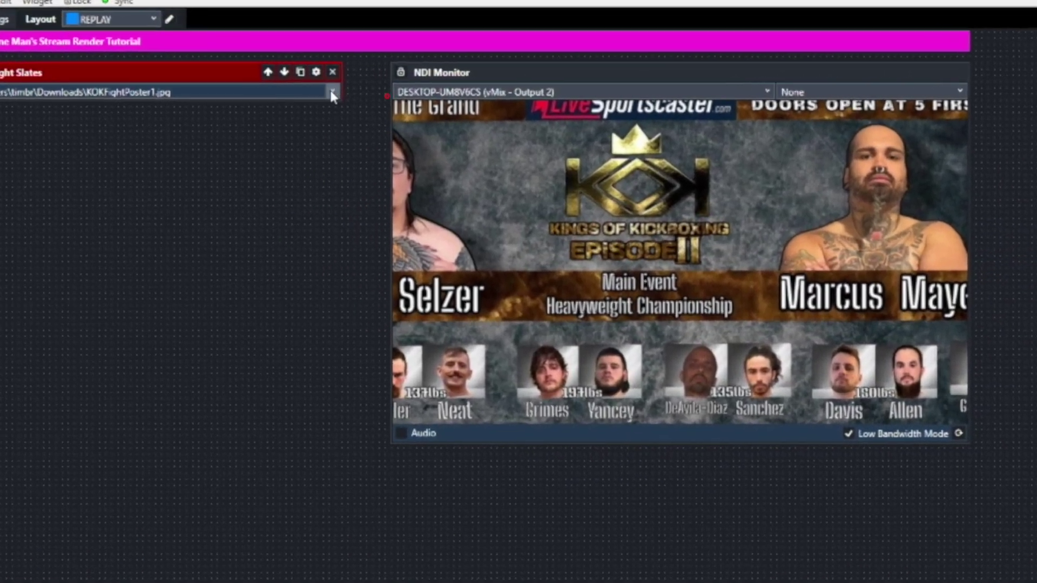
Step: Look over the loaded logo paths and the Fight Slates settings without changing anything
left_click(257, 87)
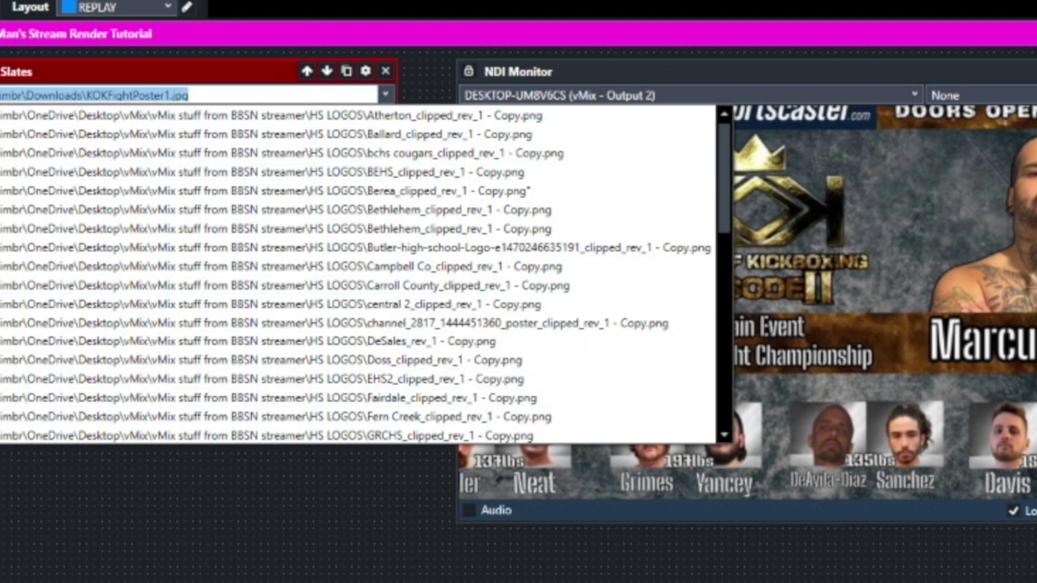
left_click(253, 71)
left_click(373, 73)
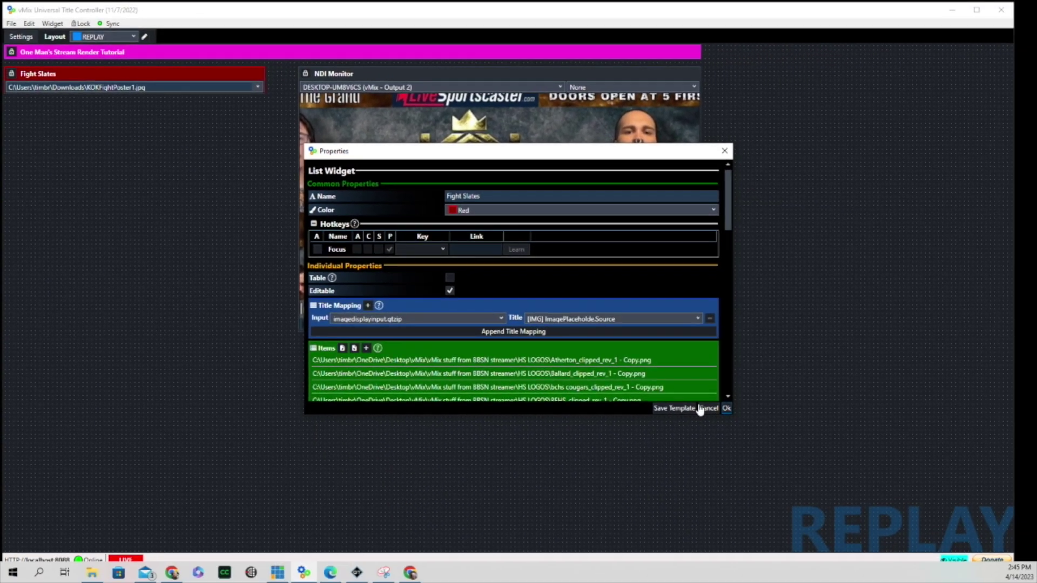
left_click(726, 408)
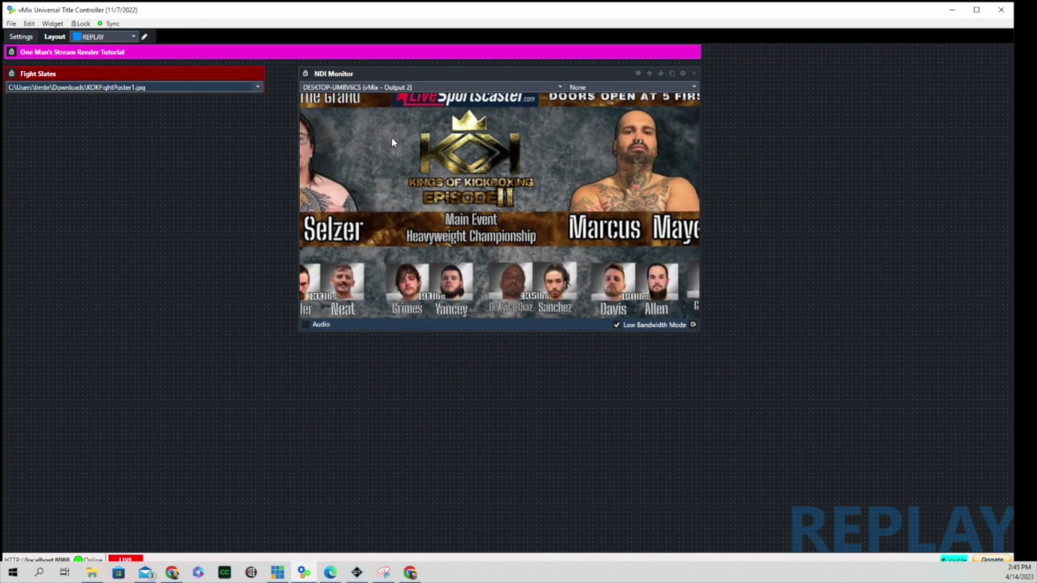
Step: Send the Atherton, Ballard, BEHS, Bethlehem, EHS2 and JTown logos to the title in turn
left_click(257, 87)
left_click(129, 99)
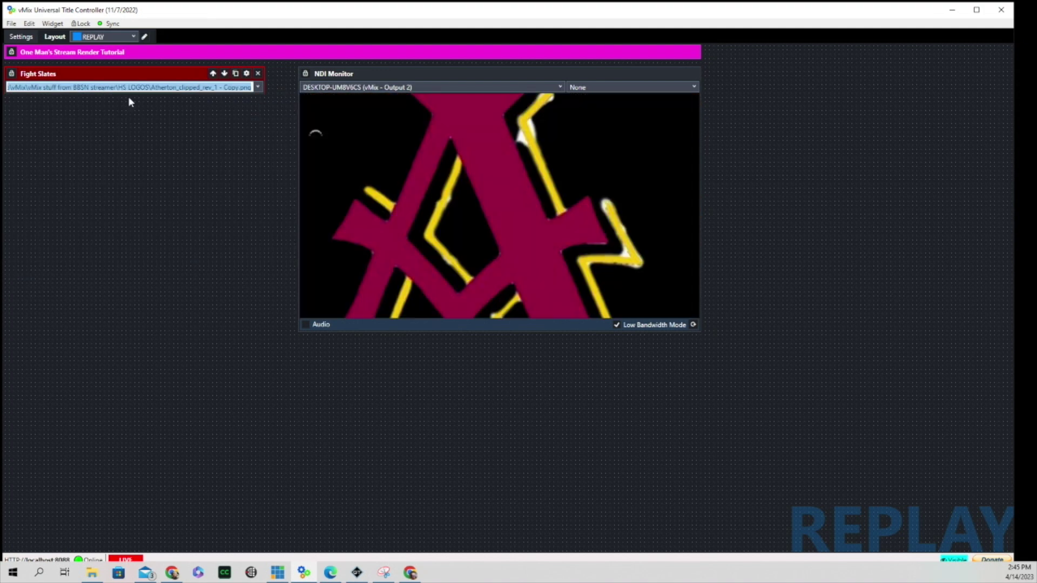
left_click(258, 86)
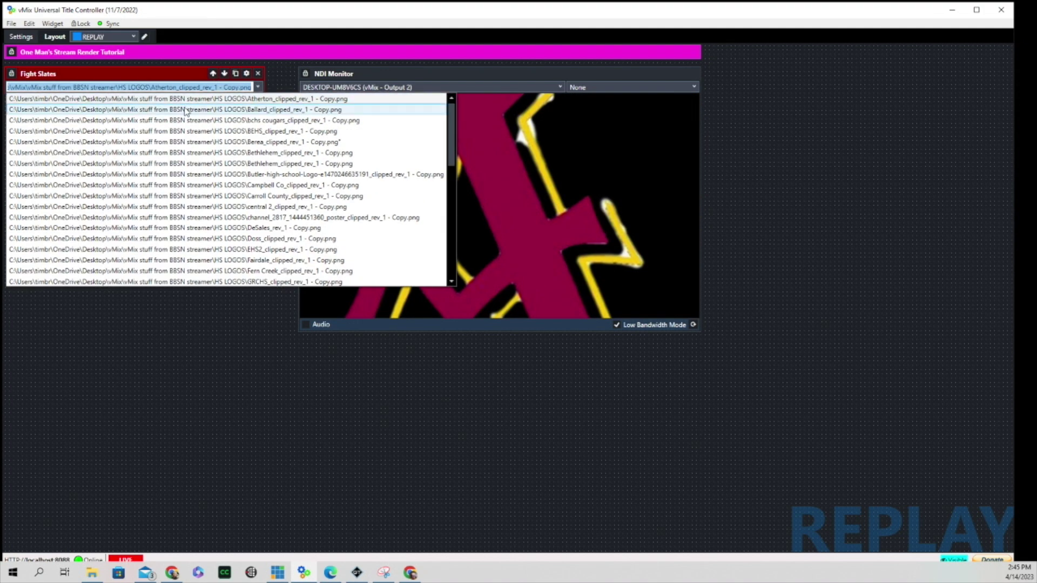
left_click(187, 109)
left_click(257, 86)
left_click(186, 118)
left_click(258, 86)
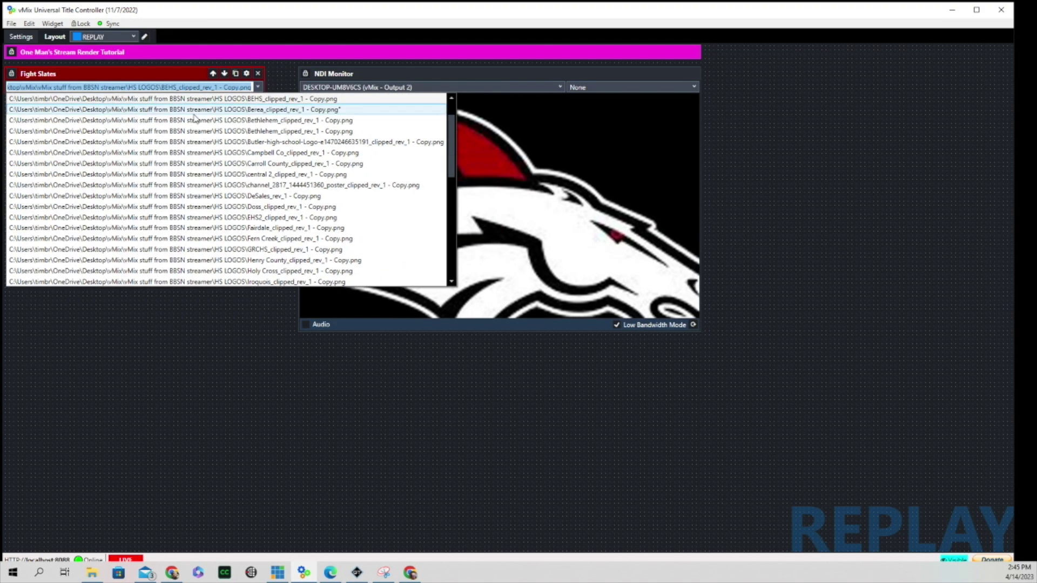
left_click(186, 120)
left_click(257, 87)
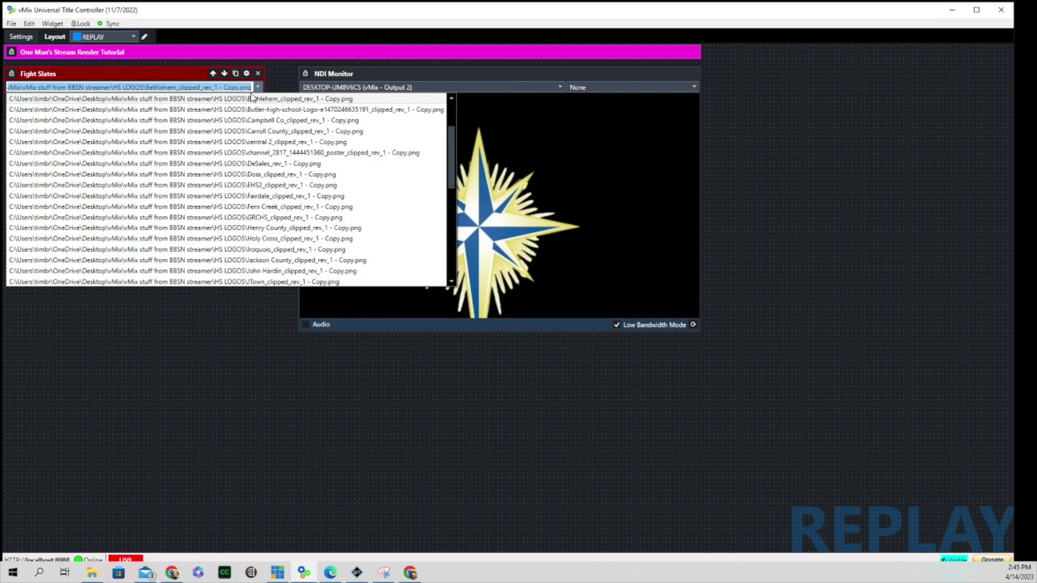
left_click(152, 185)
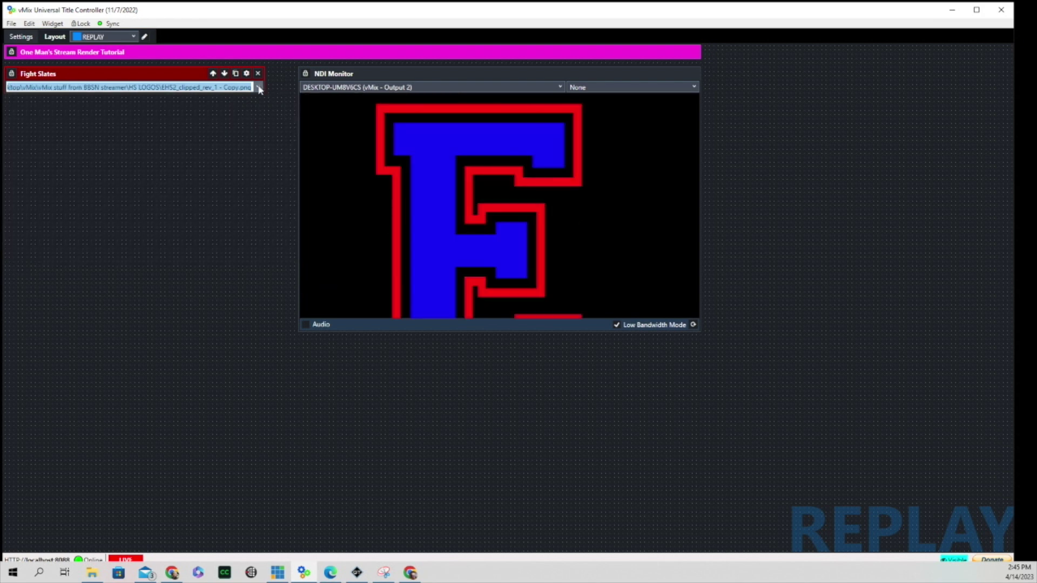
left_click(257, 86)
left_click(182, 199)
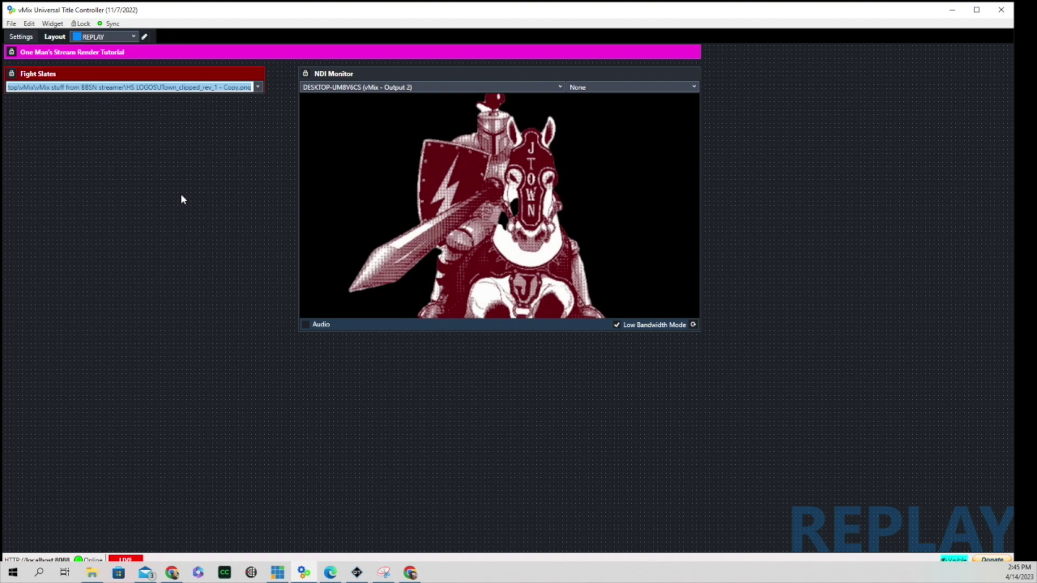
Step: Reopen the Fight Slates list settings and bring up the Downloads folder
left_click(151, 227)
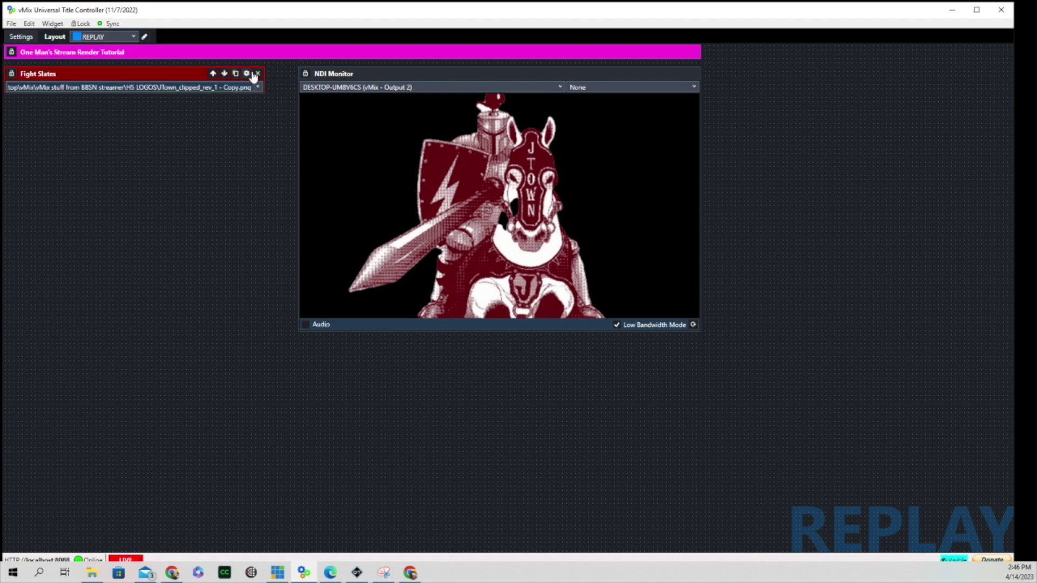
left_click(247, 74)
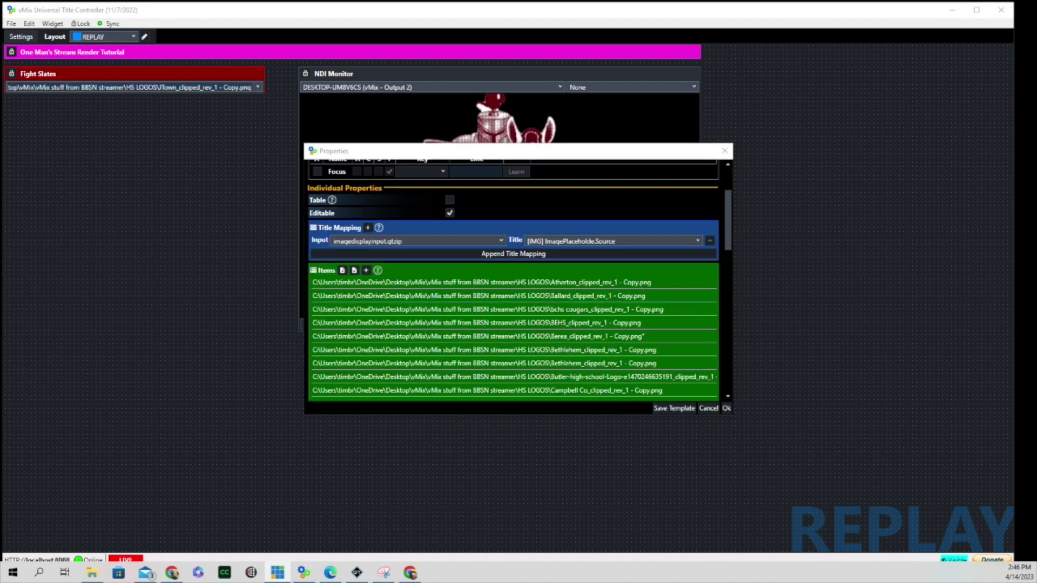
key("alt+Tab")
left_click(286, 346)
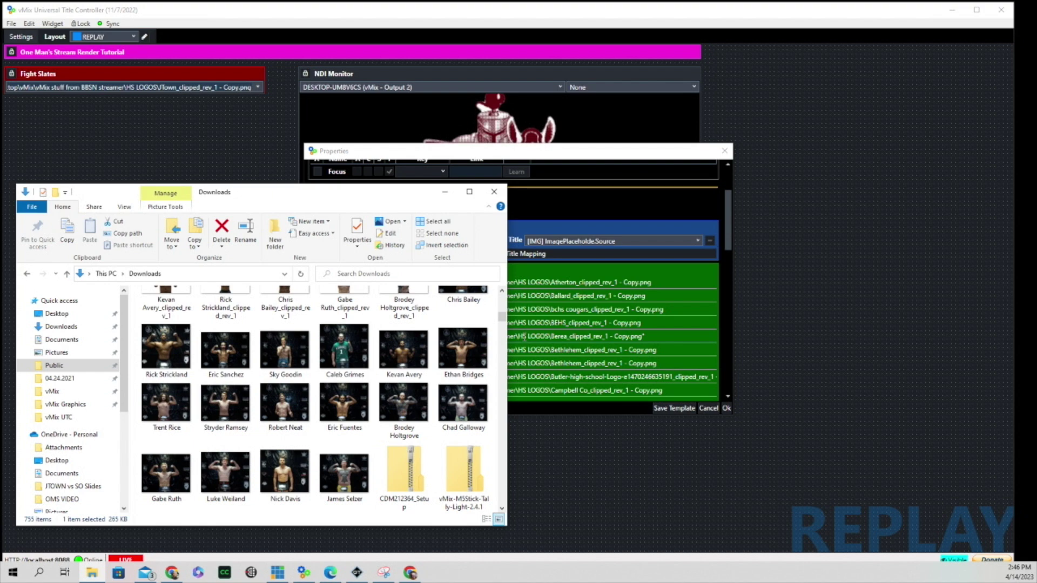
Step: Select a fighter photo in Downloads, then bring the list Properties dialog back to front
left_click(167, 343)
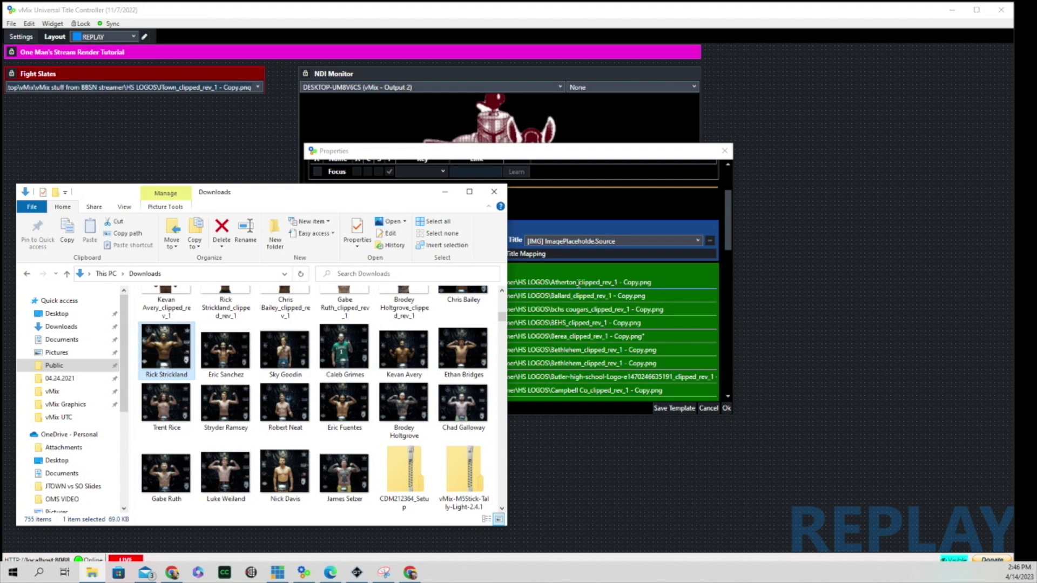
left_click(578, 283)
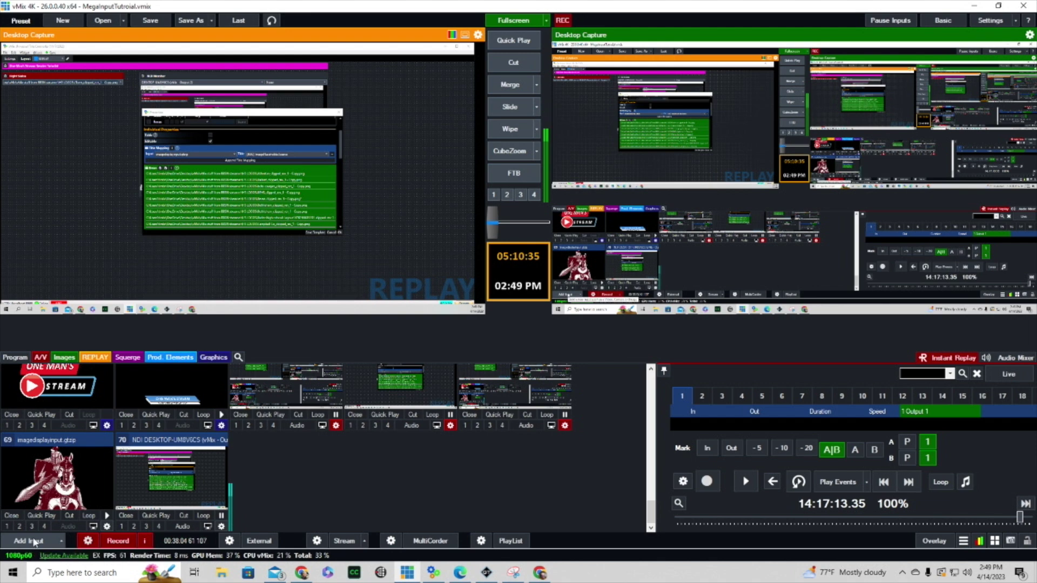
Step: Start a new List input and browse to the fight graphics in Downloads
left_click(33, 540)
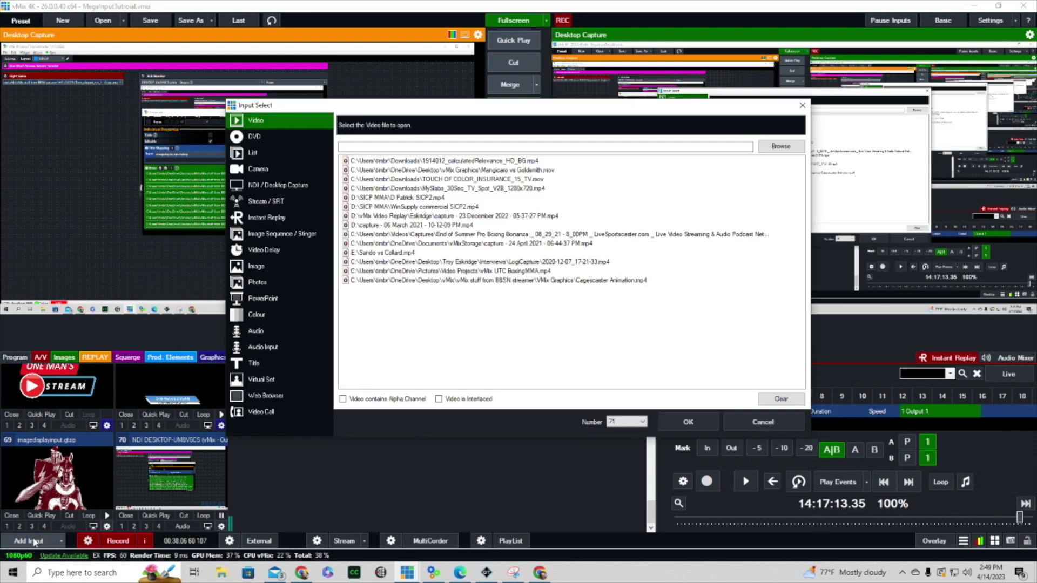
left_click(253, 153)
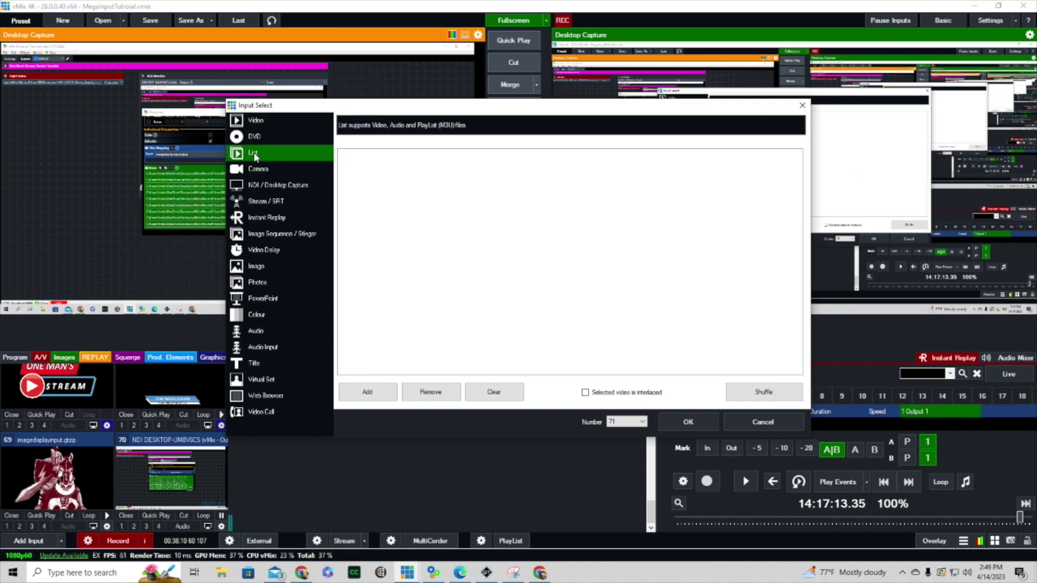
left_click(370, 394)
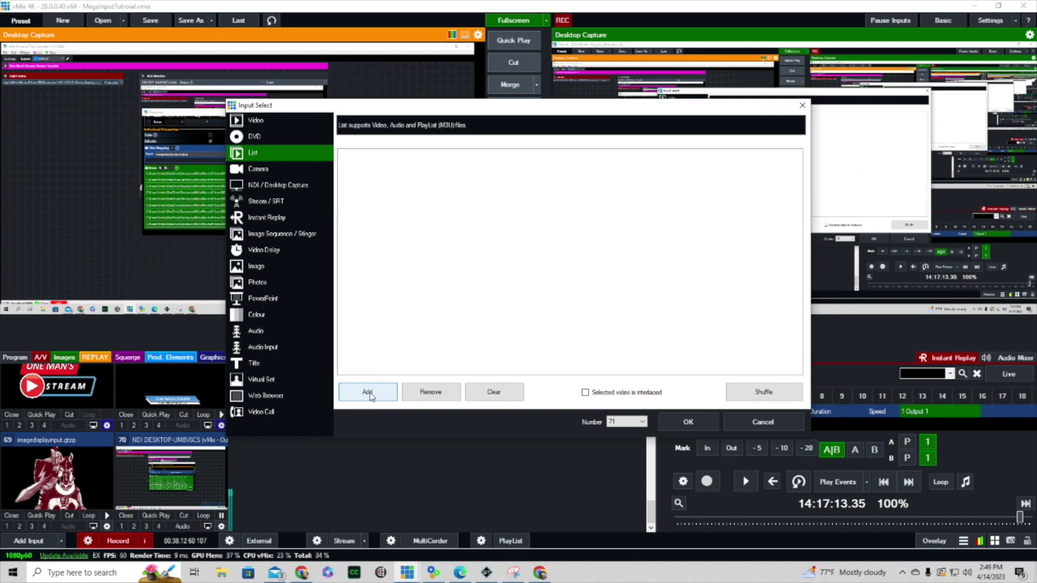
scroll(464, 211, "down", 5)
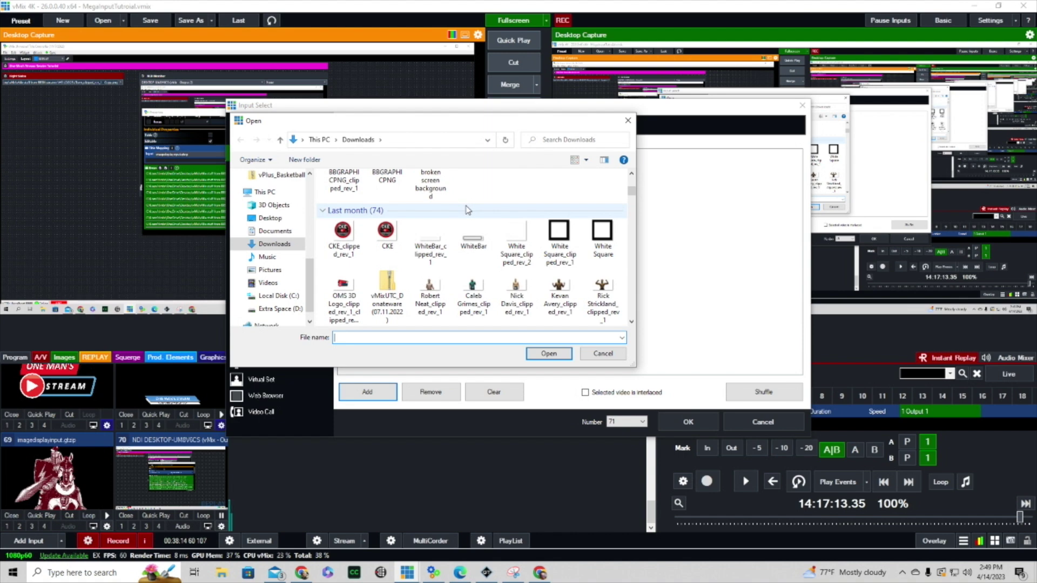
scroll(468, 216, "down", 6)
Step: Select Tinkle vs swanson, cain vs brannon, Guinn vs hall, falk vs carroll 2, lemasters vs zaimi, waggoner vs ferguson, johannes vs quinnette and ppv1
left_click(475, 218)
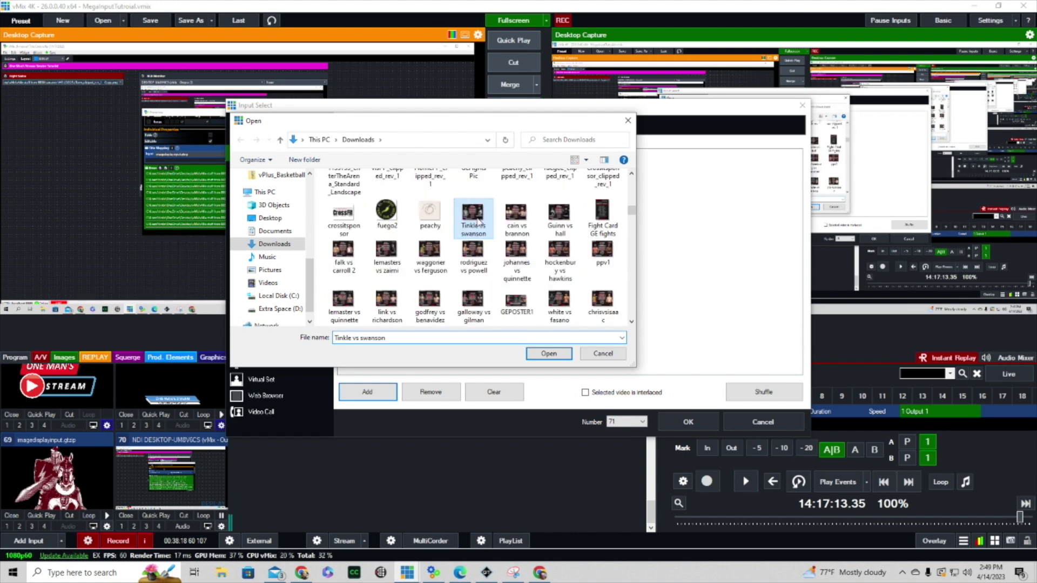
left_click(517, 215, "ctrl")
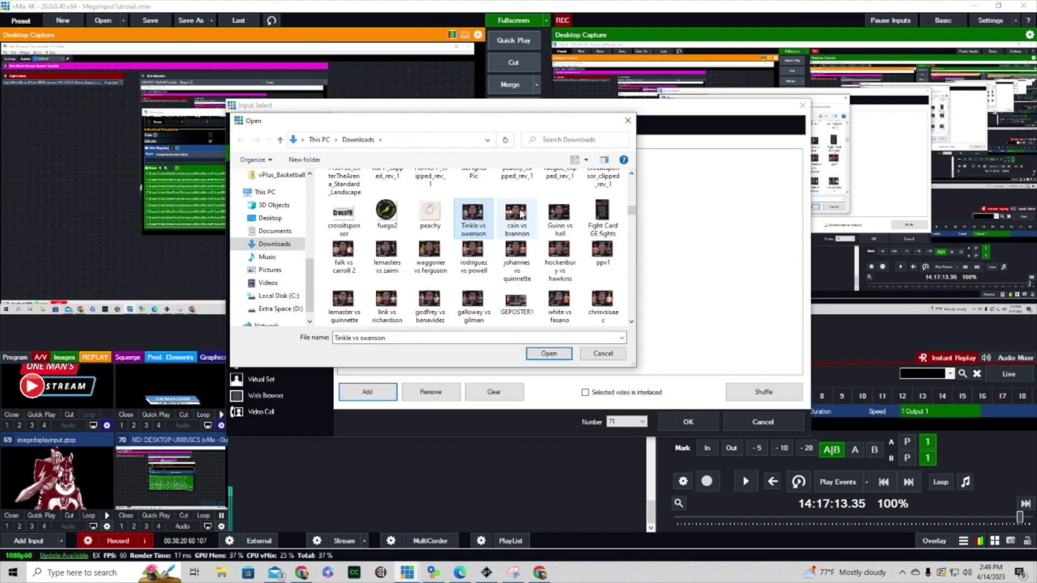
left_click(559, 215, "ctrl")
left_click(343, 252, "ctrl")
left_click(387, 254, "ctrl")
left_click(429, 252, "ctrl")
left_click(522, 256, "ctrl")
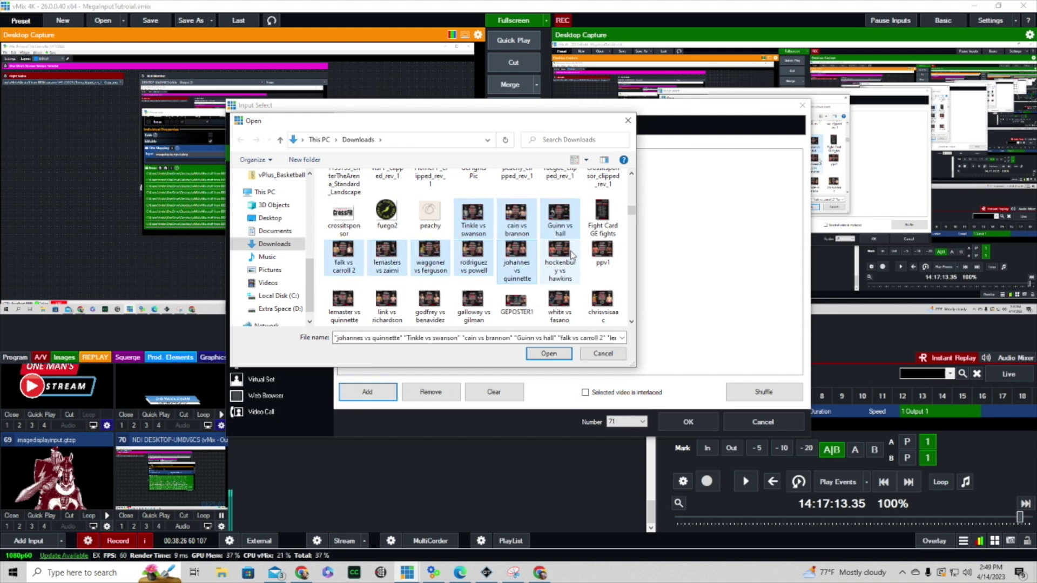
left_click(602, 253, "ctrl")
Step: Add hockenbury vs hawkins, lemaster vs quinnette, galloway vs gilman, white vs fasano and chrisvsisaac, then create the List input
left_click(568, 254, "ctrl")
left_click(346, 301, "ctrl")
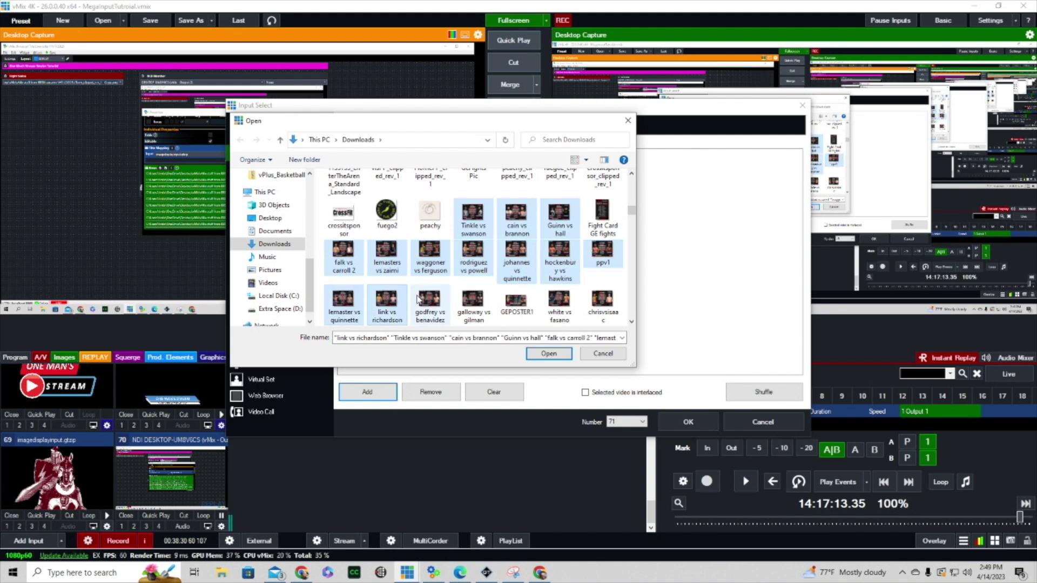
left_click(473, 300, "ctrl")
left_click(562, 302, "ctrl")
left_click(602, 301, "ctrl")
left_click(548, 353)
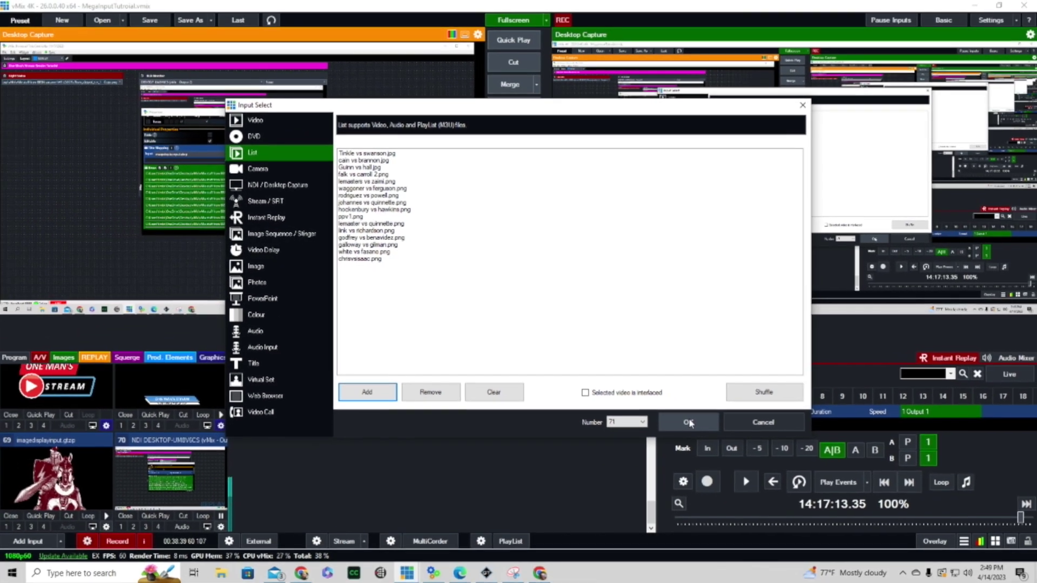
left_click(791, 554)
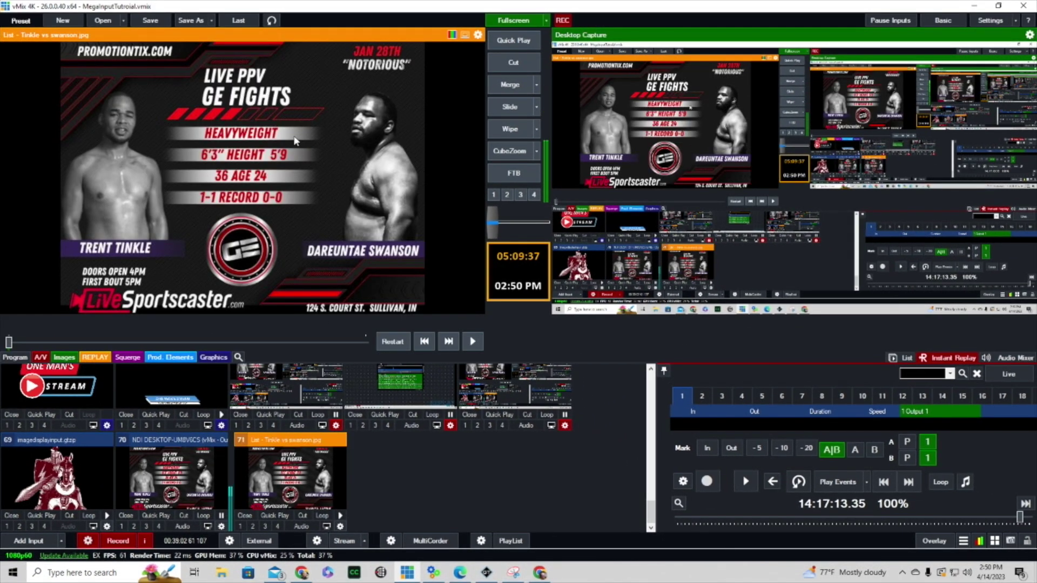
Step: Put the fight-card list on the output and play out cain vs brannon
left_click(517, 65)
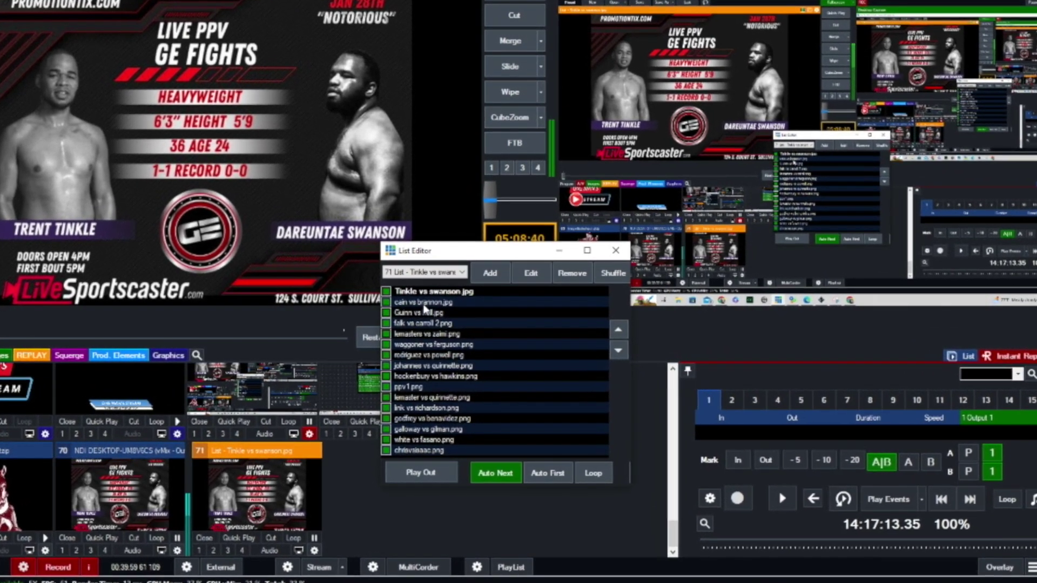
left_click(434, 310)
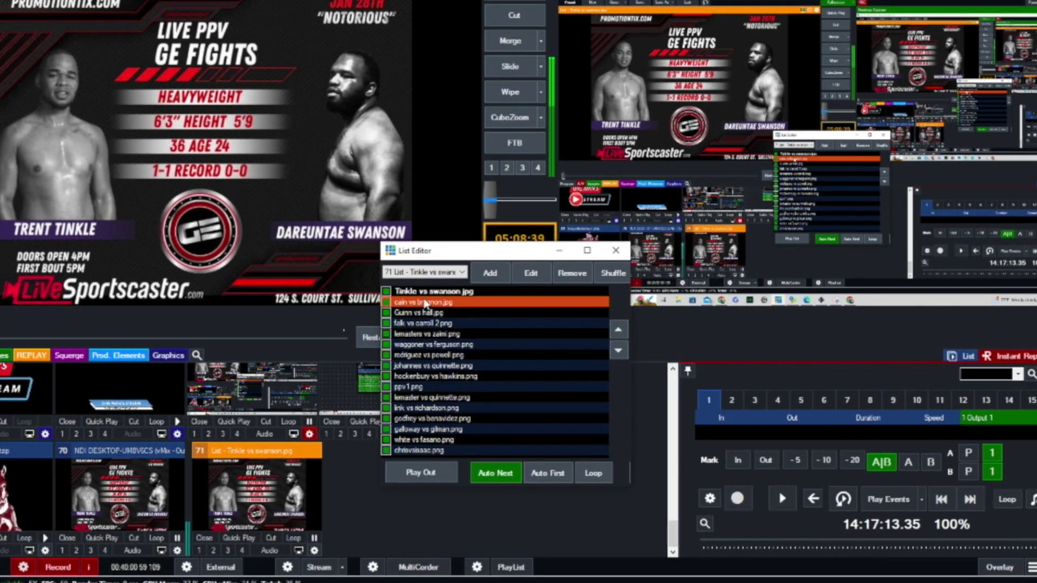
left_click(437, 473)
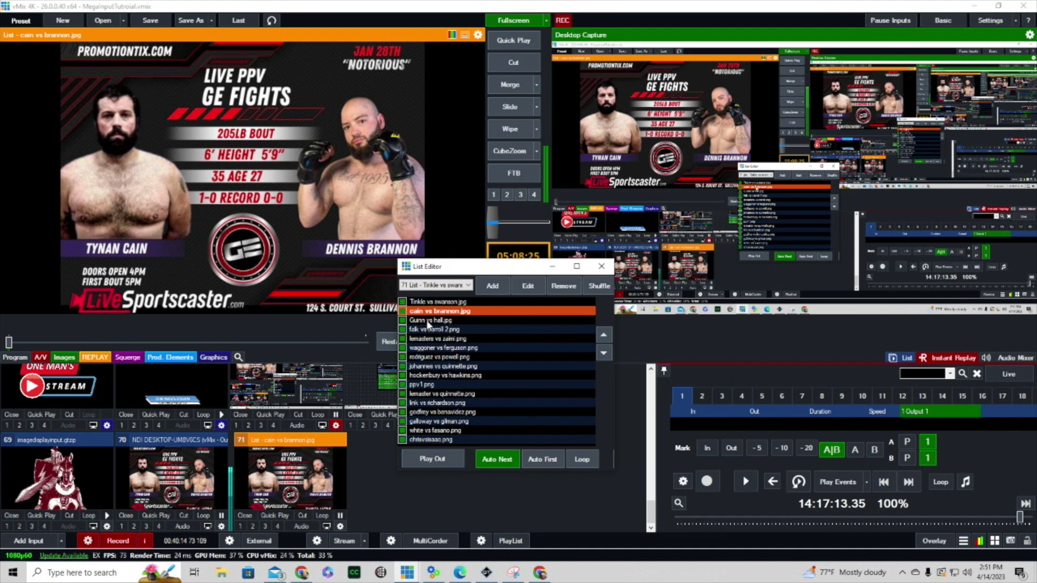
left_click(427, 313)
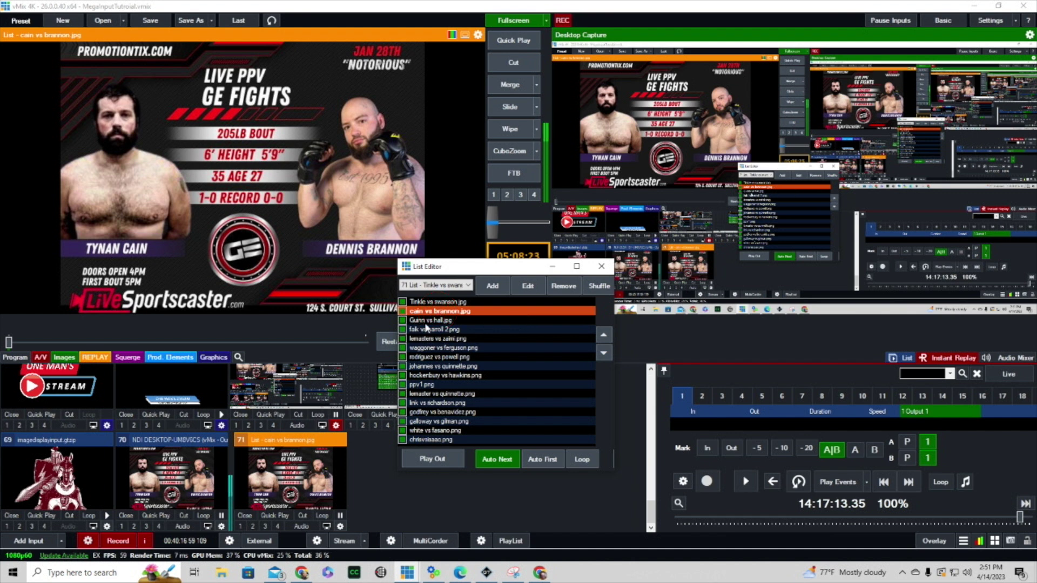
Step: Advance the list output to Guinn vs hall, then to lemasters vs zaimi
left_click(434, 321)
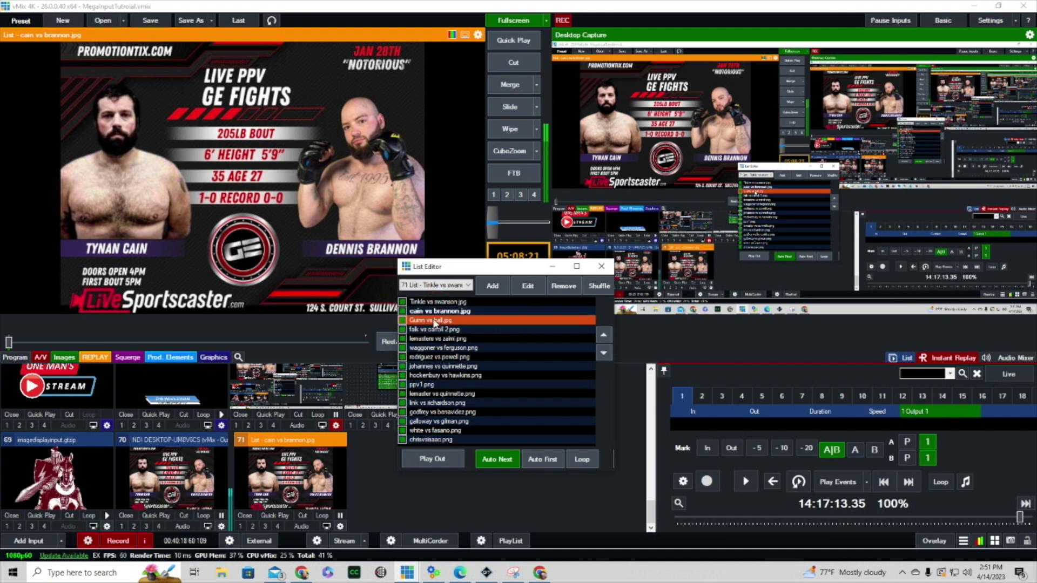
left_click(435, 459)
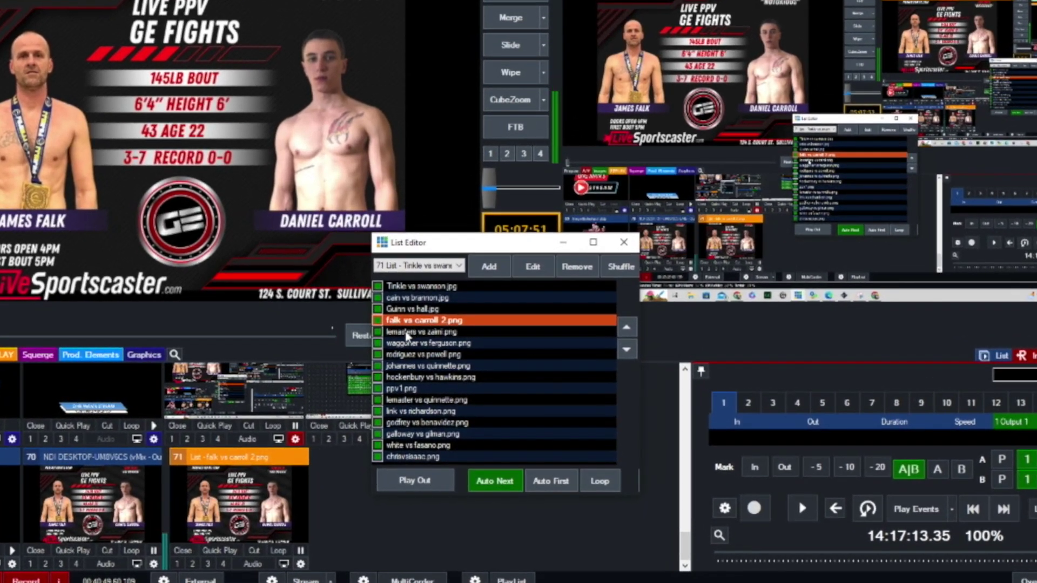
left_click(406, 335)
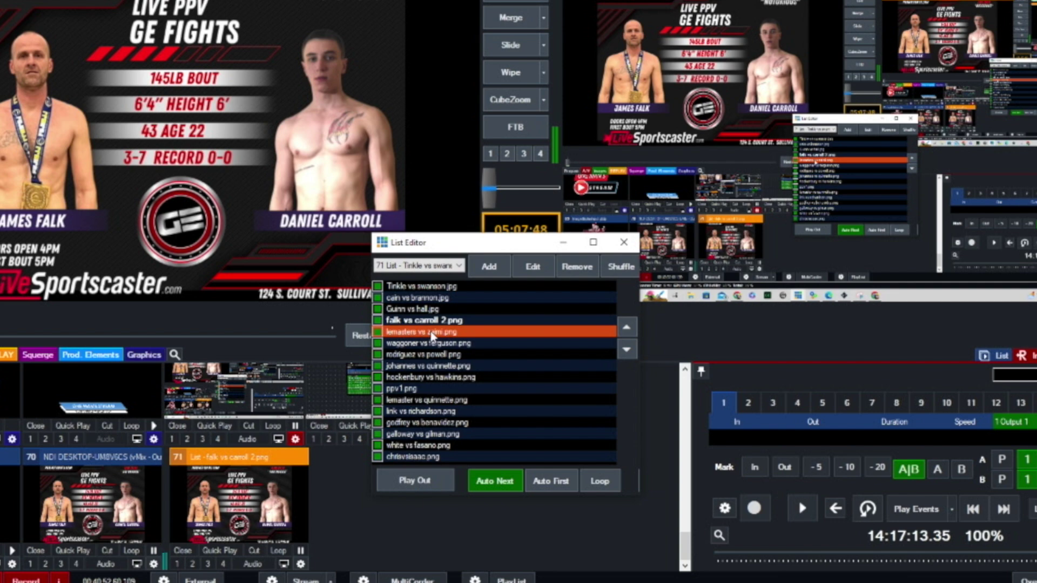
left_click(415, 480)
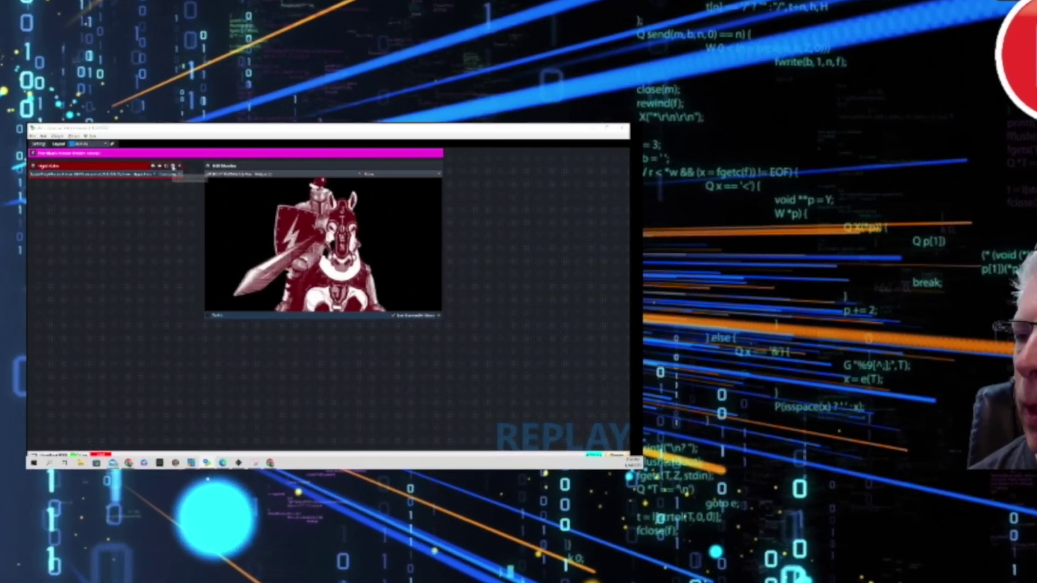
left_click(156, 196)
scroll(246, 233, "down", 5)
scroll(326, 206, "up", 2)
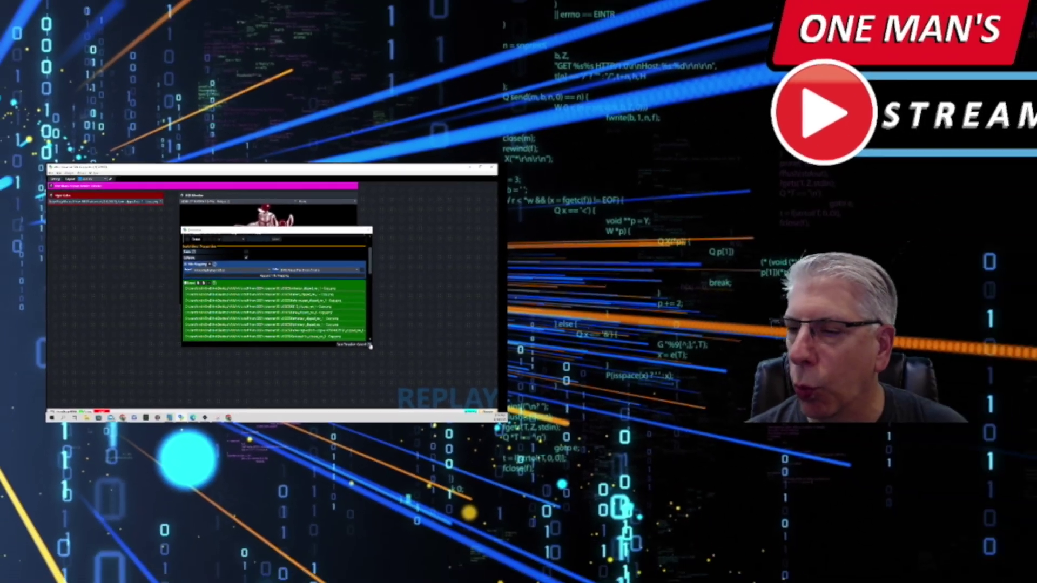
left_click(520, 380)
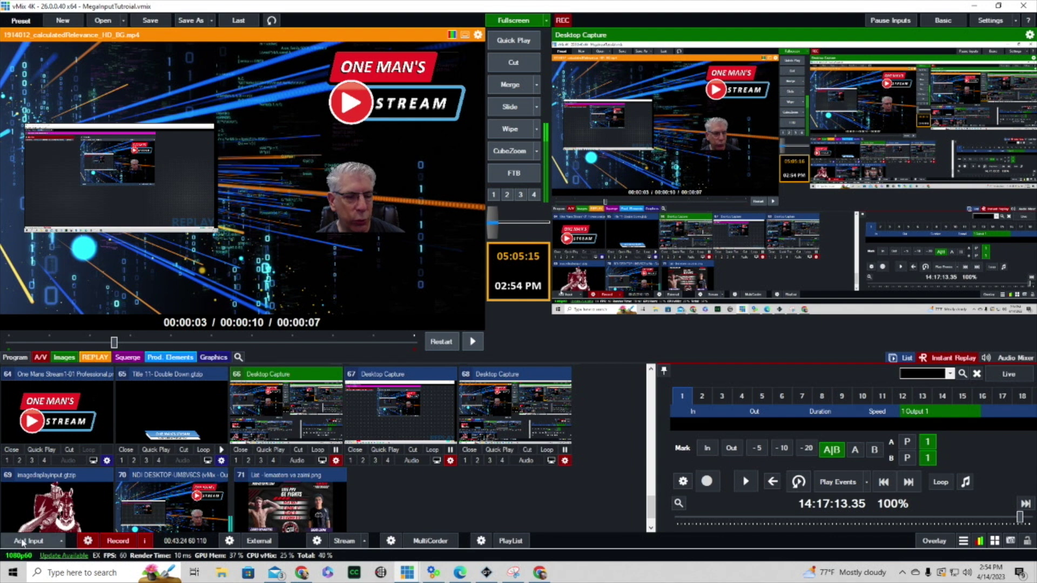
Step: Add a List input and browse the Downloads folder for its fight-card images
left_click(31, 541)
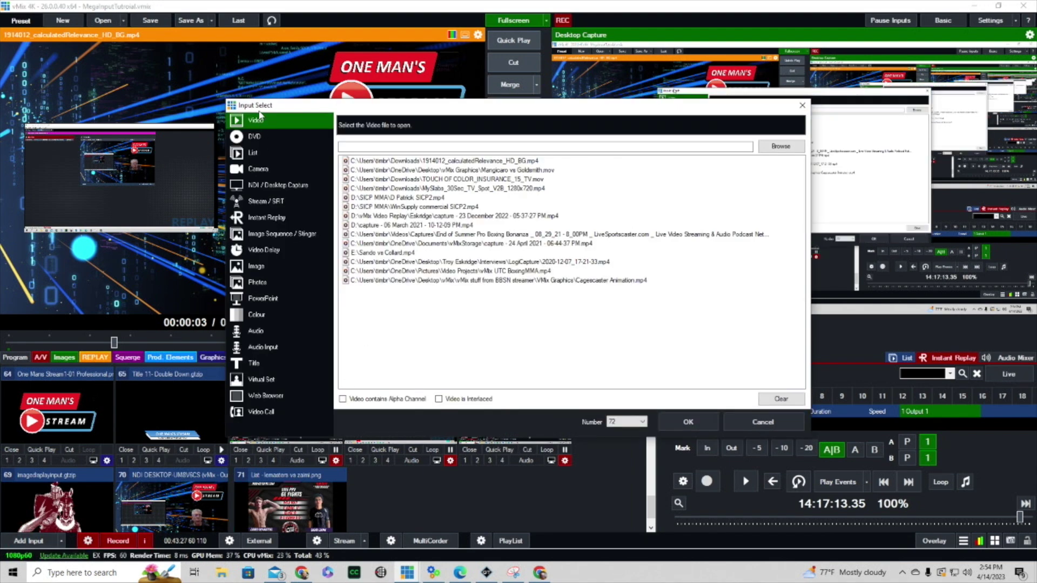
left_click(253, 154)
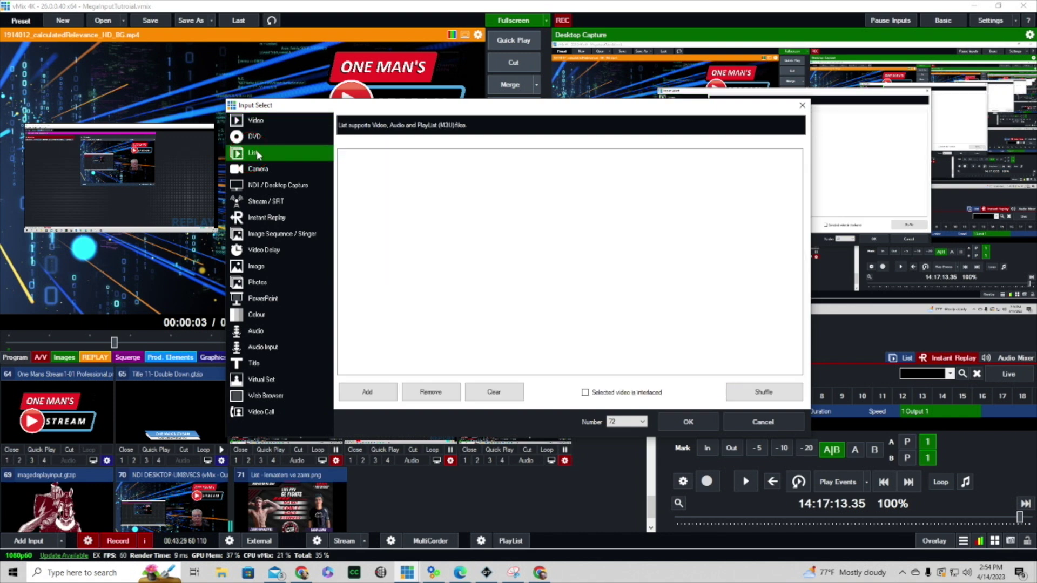
left_click(366, 392)
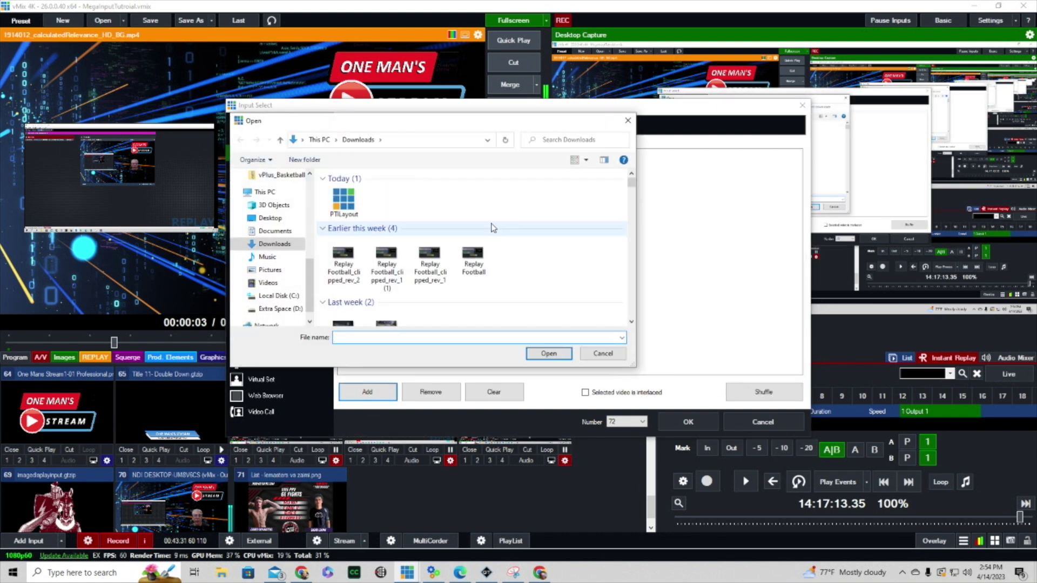
scroll(491, 230, "down", 2)
scroll(493, 233, "down", 5)
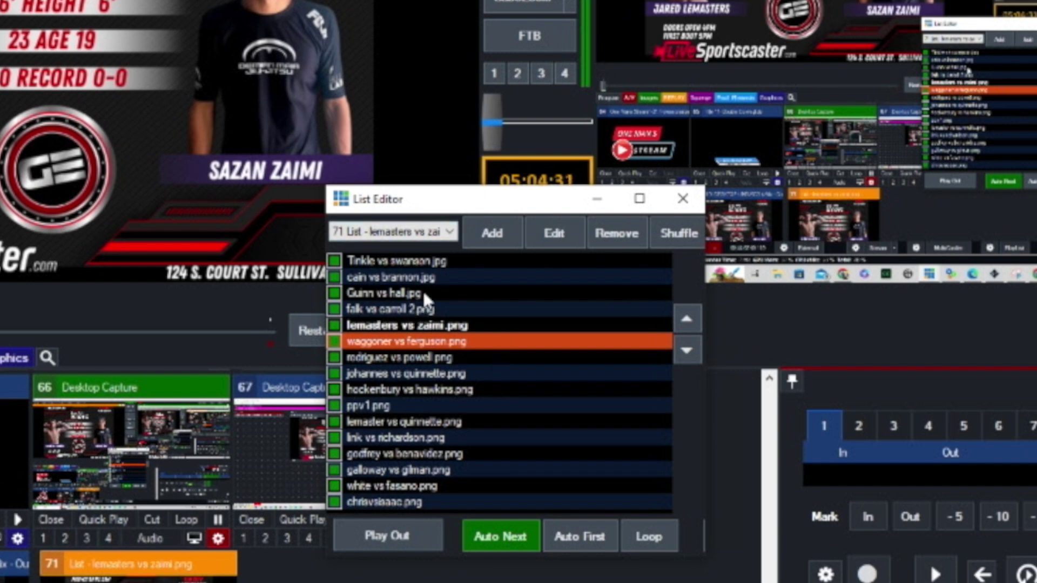
Step: Play out falk vs carroll 2 and select the rodriguez vs powell entry
left_click(380, 310)
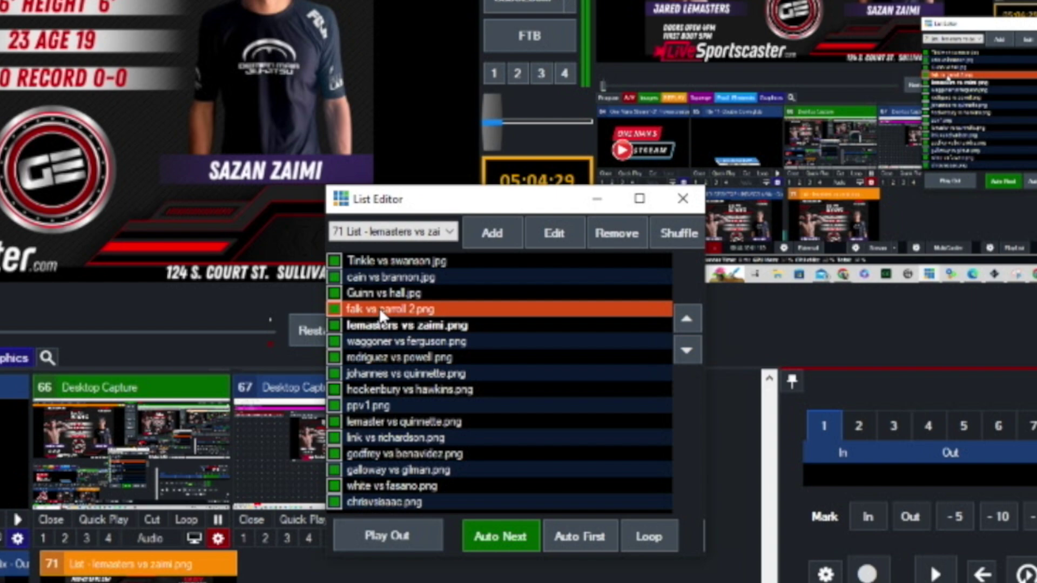
left_click(393, 535)
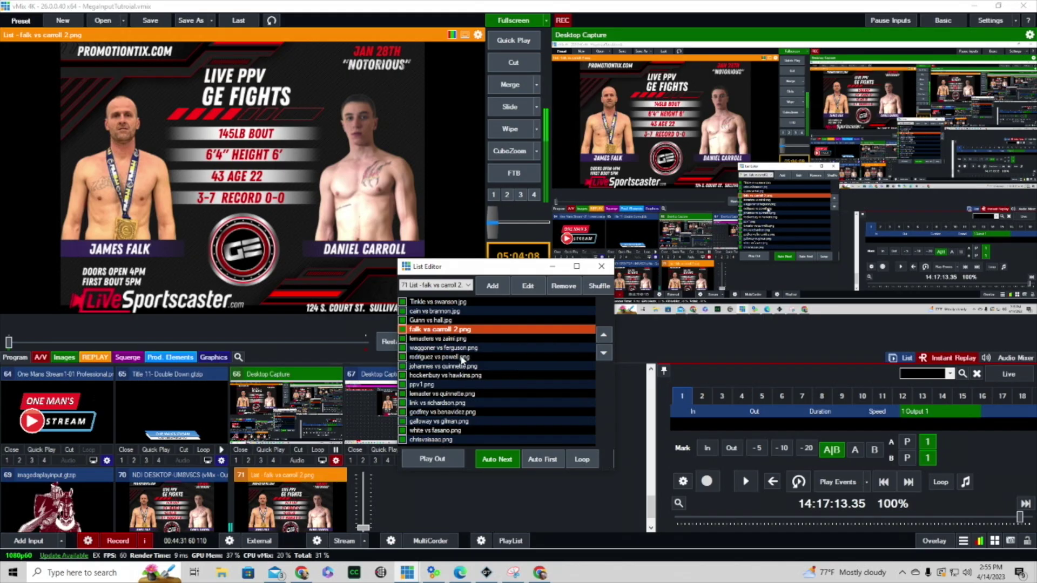
left_click(462, 357)
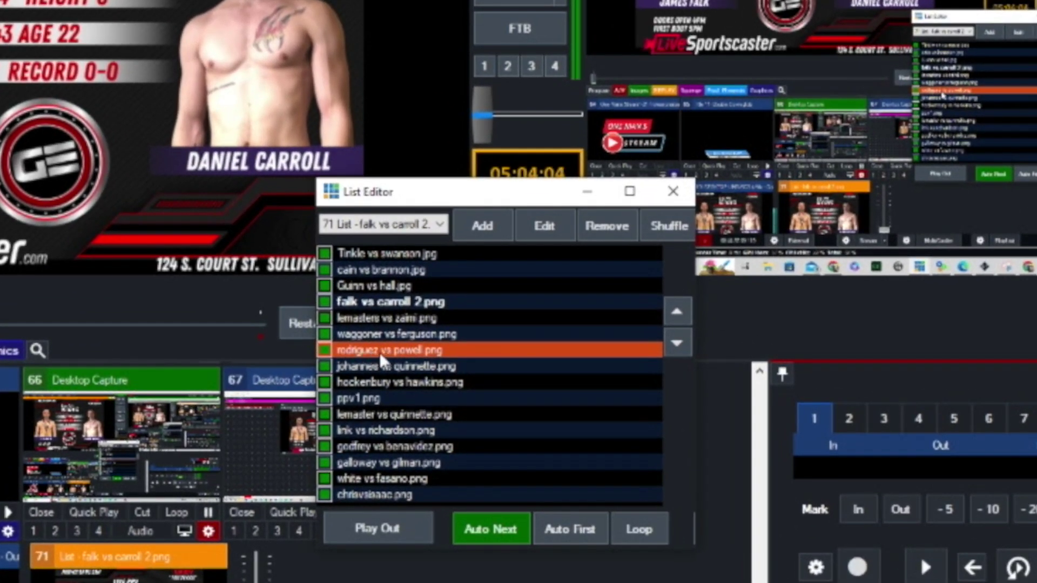
Step: Move rodriguez vs powell to the top of the list and close the List Editor
left_click(685, 314)
left_click(684, 313)
left_click(685, 313)
left_click(685, 313)
left_click(685, 313)
left_click(685, 313)
left_click(677, 343)
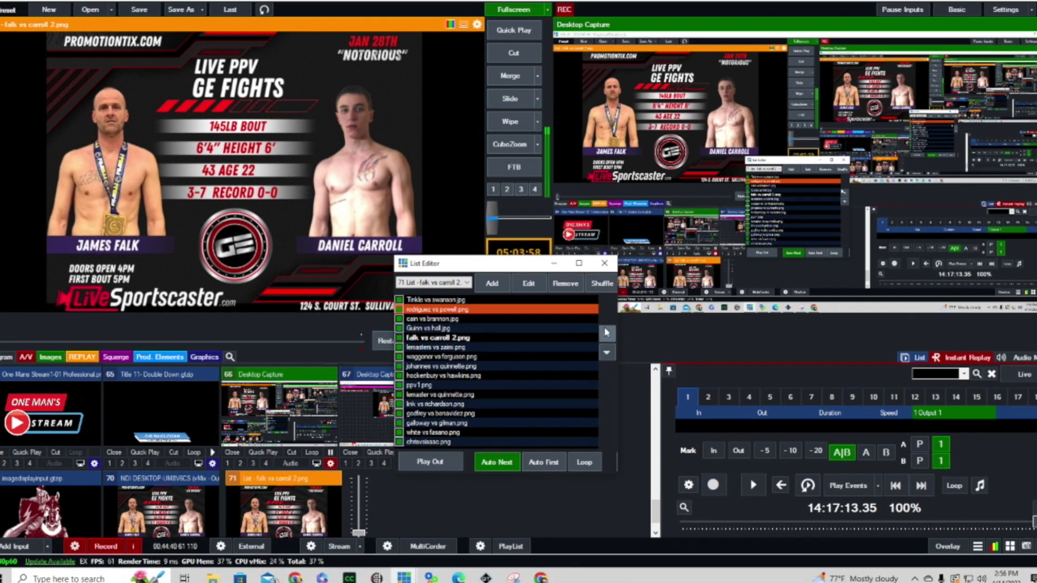
left_click(606, 332)
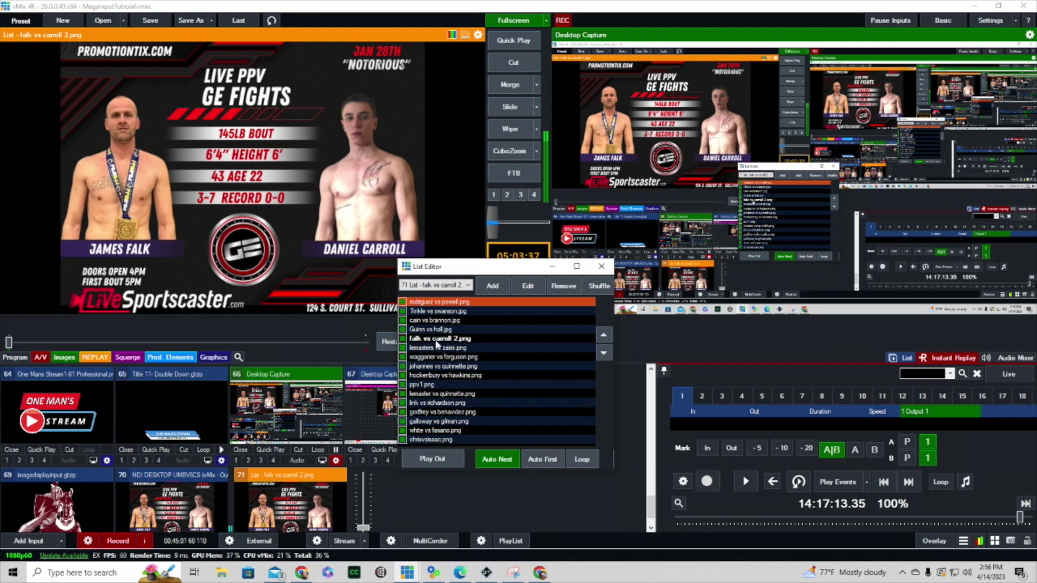
left_click(601, 266)
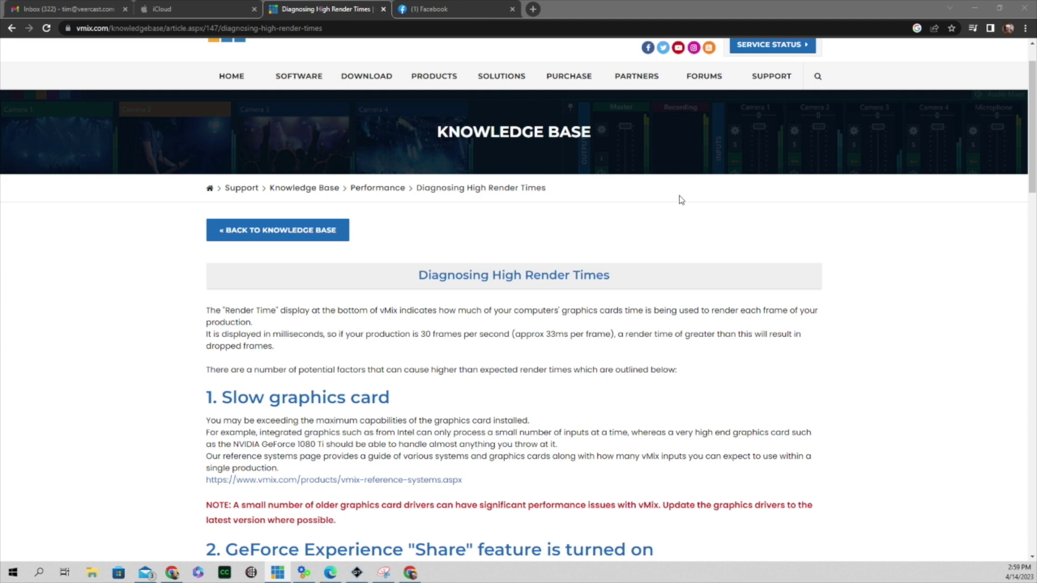
Step: Scroll the Diagnosing High Render Times article down to its Too many inputs section
scroll(490, 255, "down", 5)
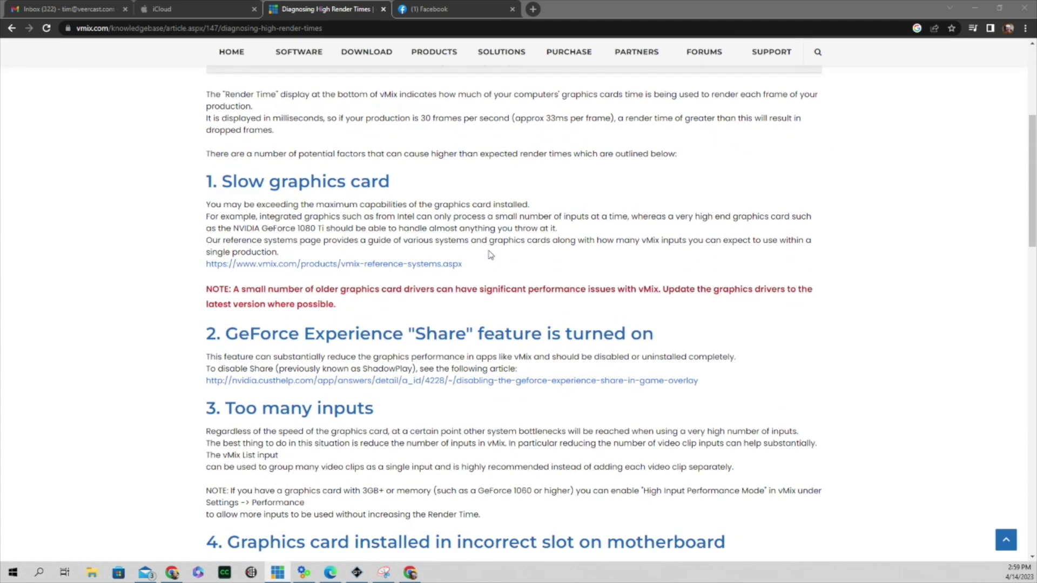
scroll(490, 255, "down", 1)
scroll(490, 254, "down", 1)
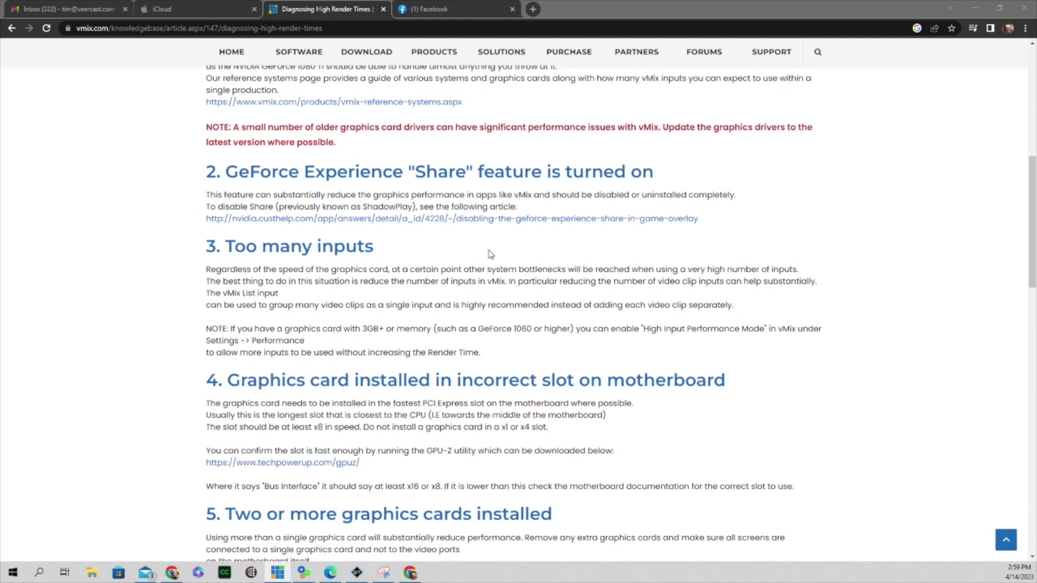